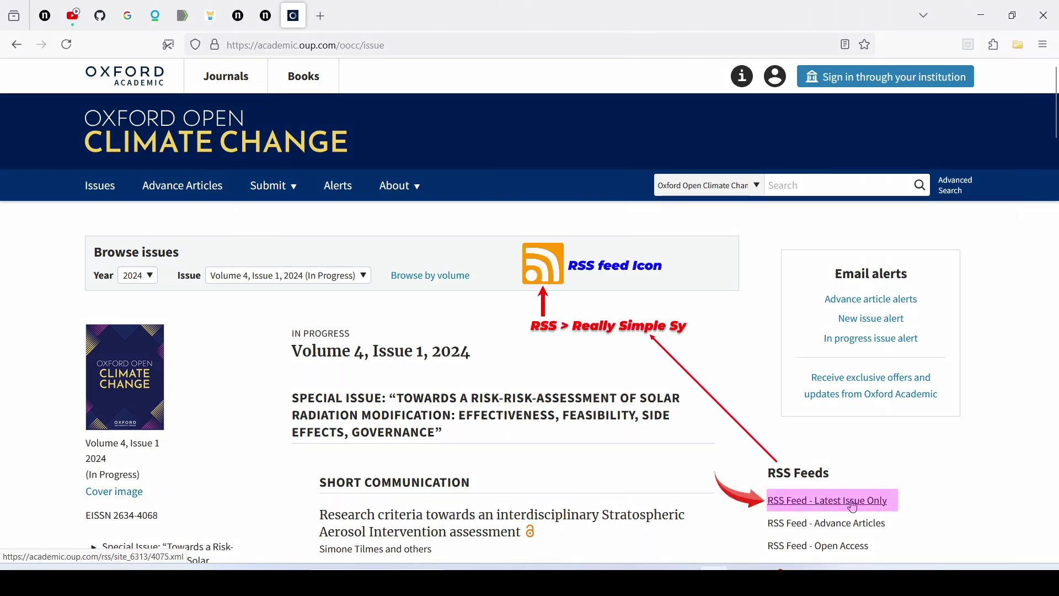
right_click(853, 506)
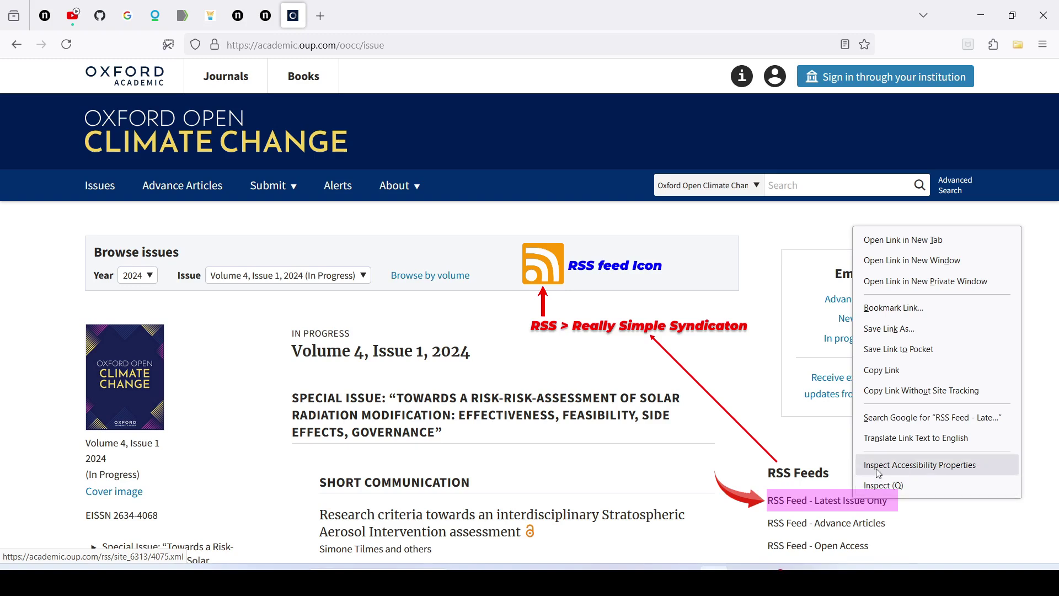
click(901, 370)
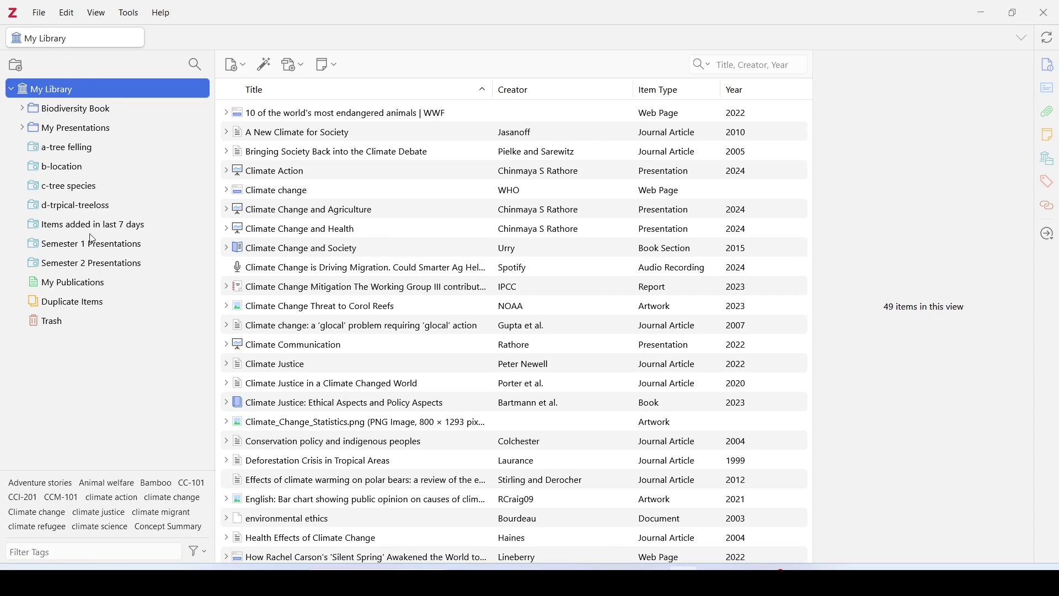
click(39, 13)
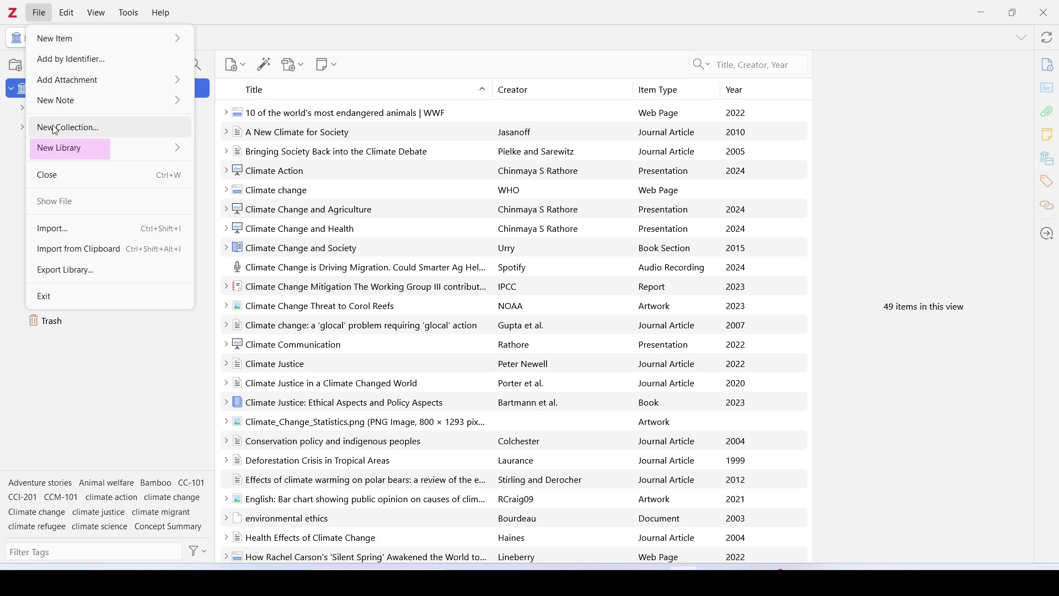
mouse_move(60, 150)
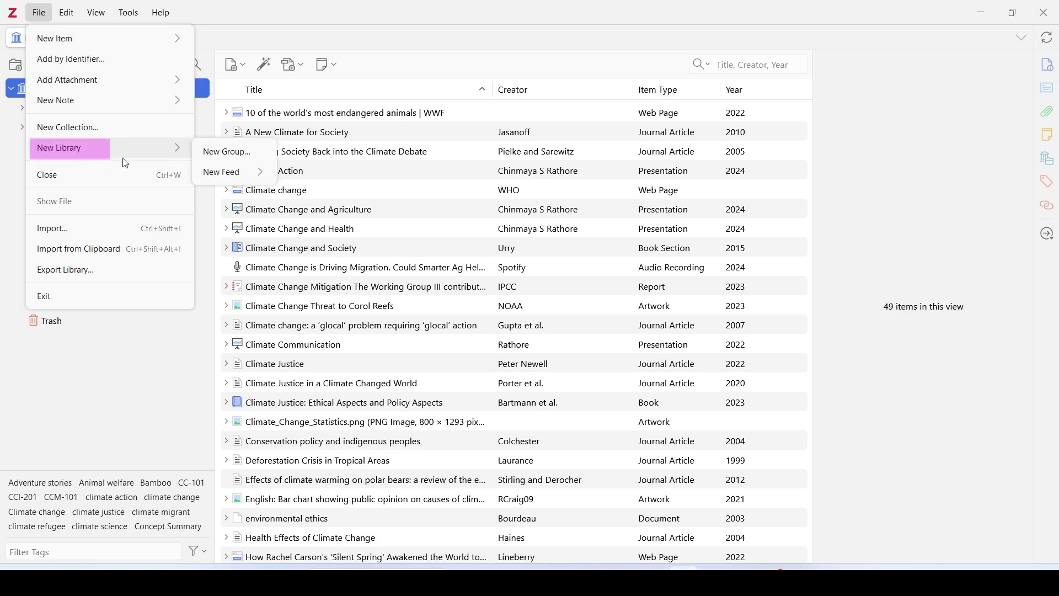
mouse_move(268, 178)
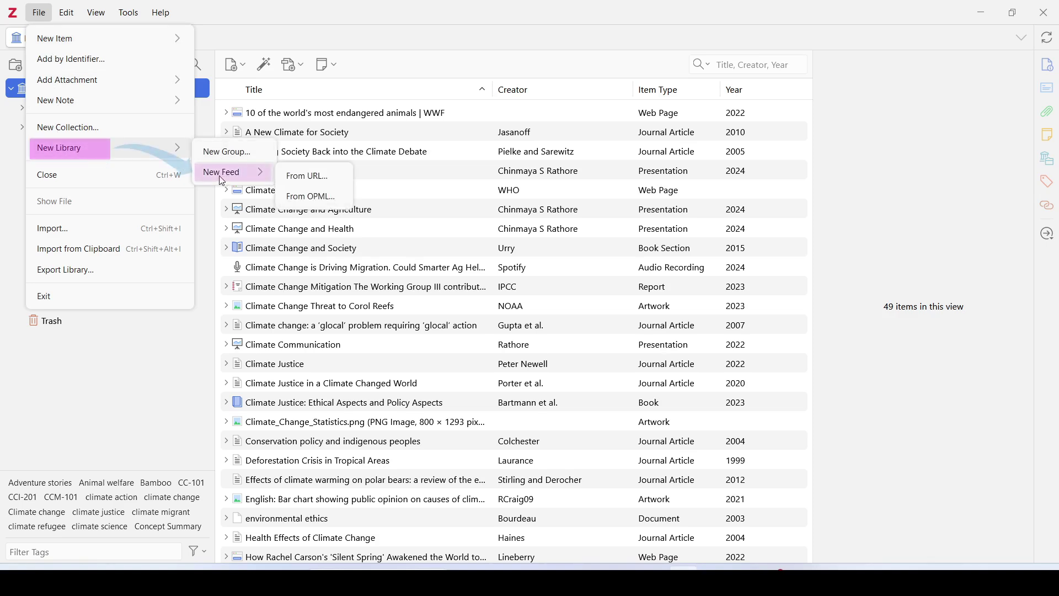
click(313, 180)
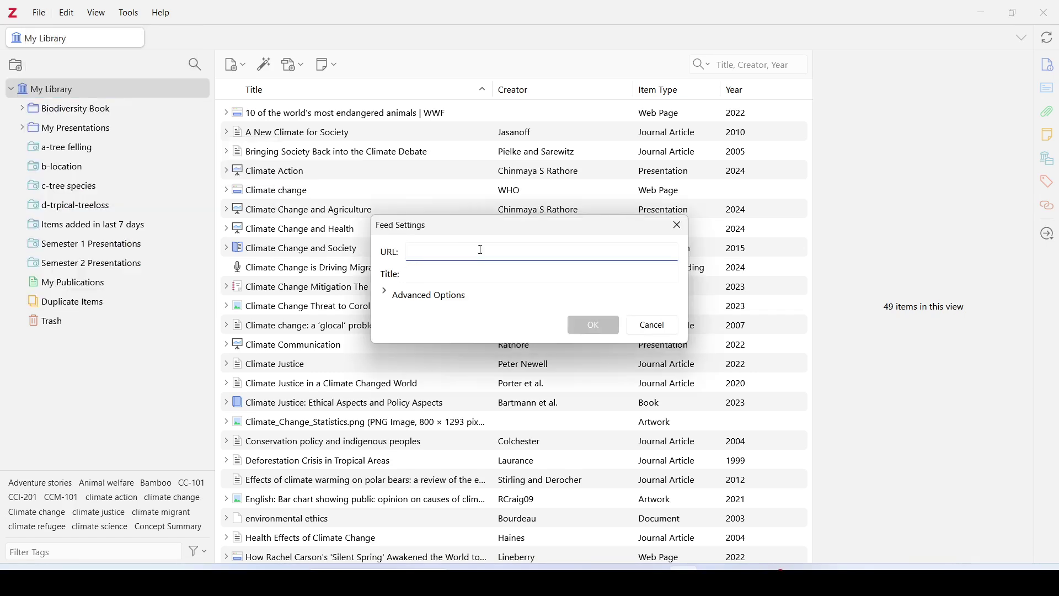
drag(500, 228, 485, 161)
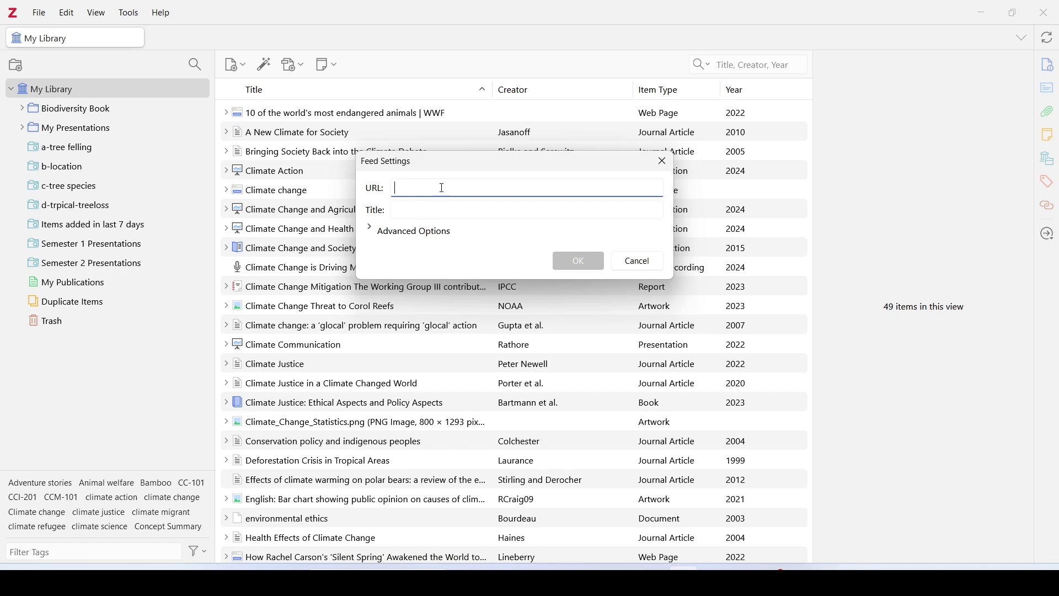
text(https://academic.oup.com/rss/site_6313/4075.xml)
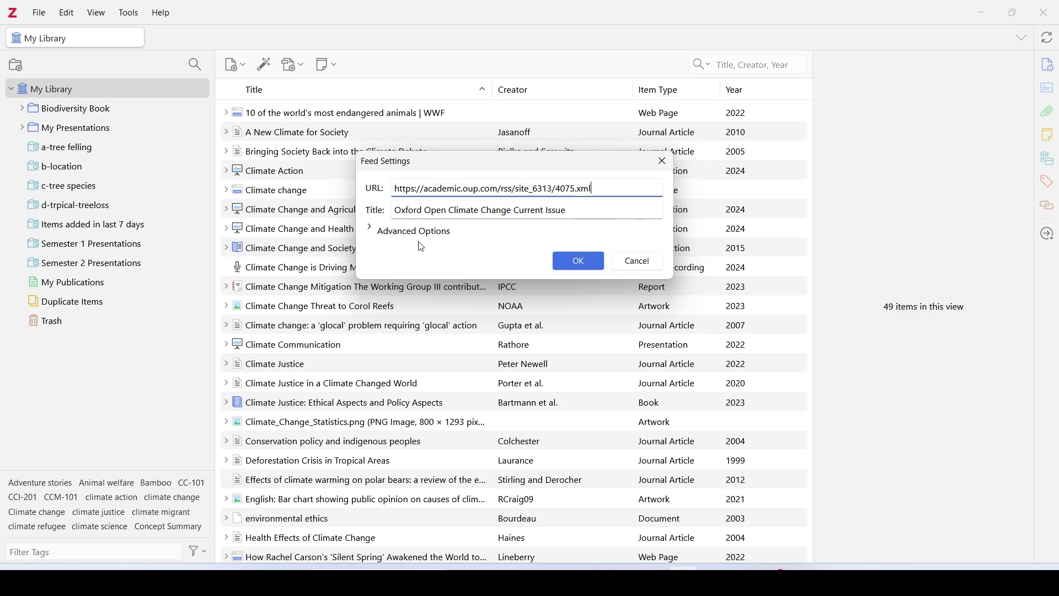
Step: Review the advanced update and removal options, and create the Oxford Open Climate Change Current Issue feed
click(371, 231)
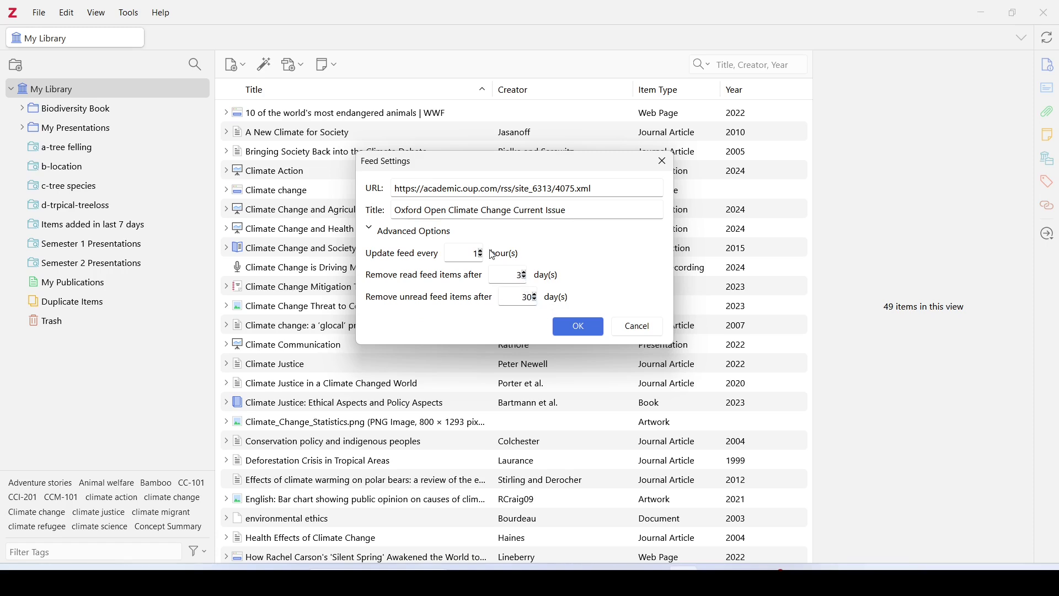
click(371, 232)
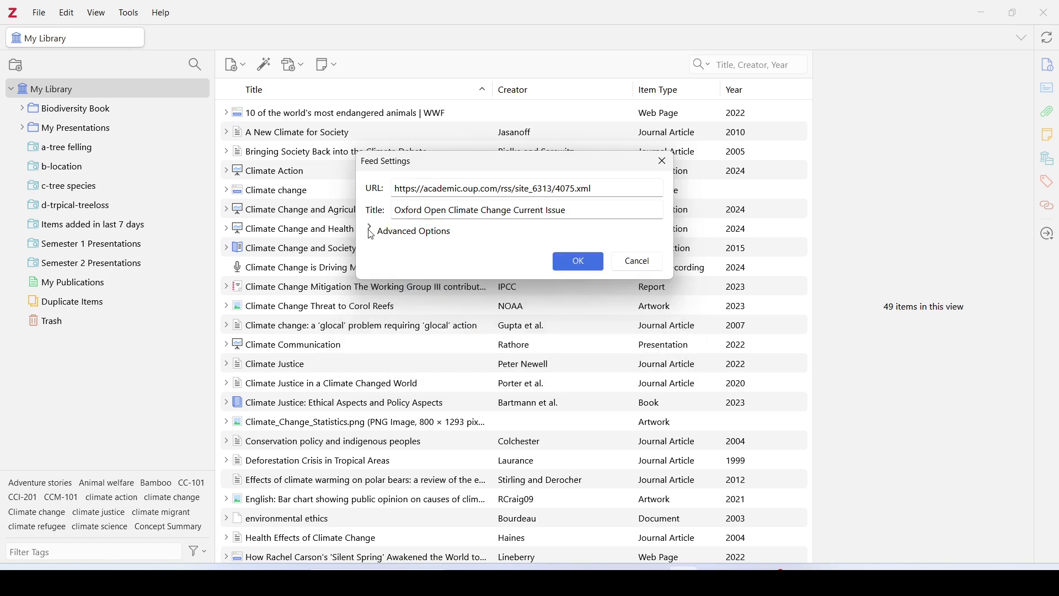
click(586, 272)
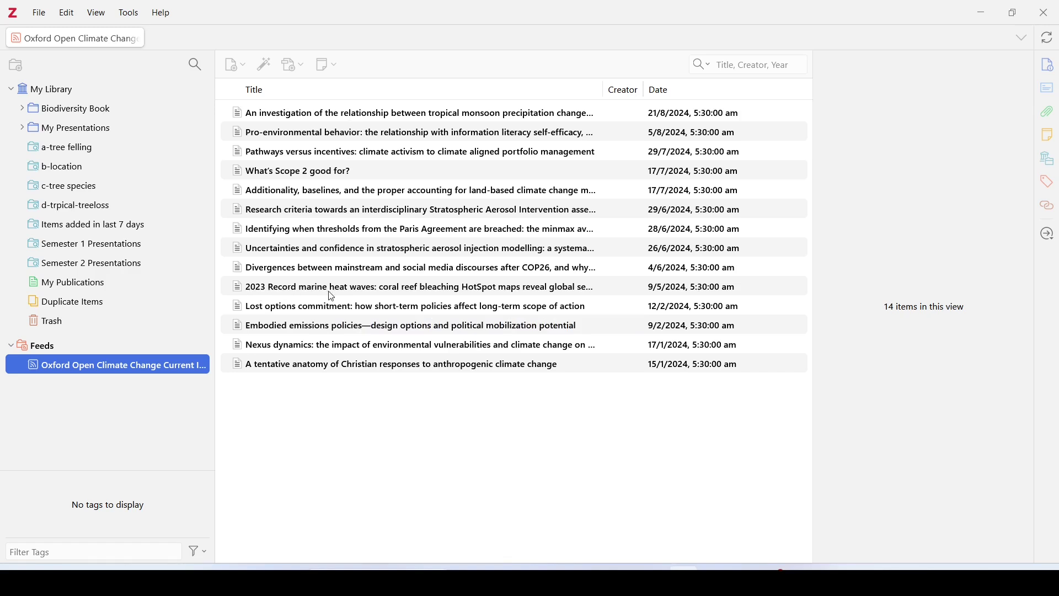
Step: Add the feed item "2023 Record marine heat waves" to My Library
click(423, 290)
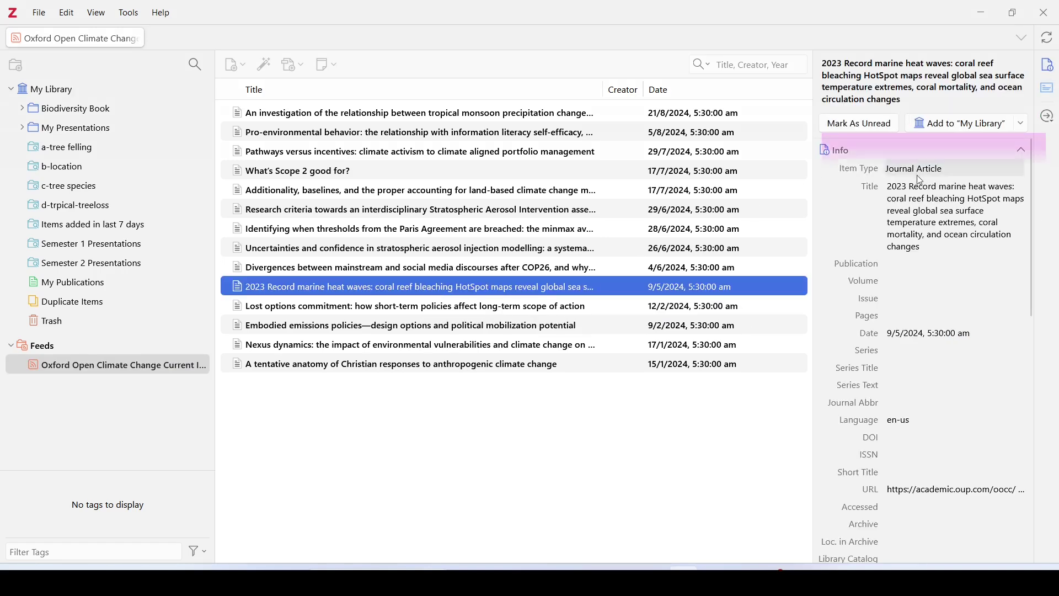
mouse_move(1032, 234)
mouse_down()
mouse_move(1056, 346)
mouse_move(1037, 236)
mouse_up()
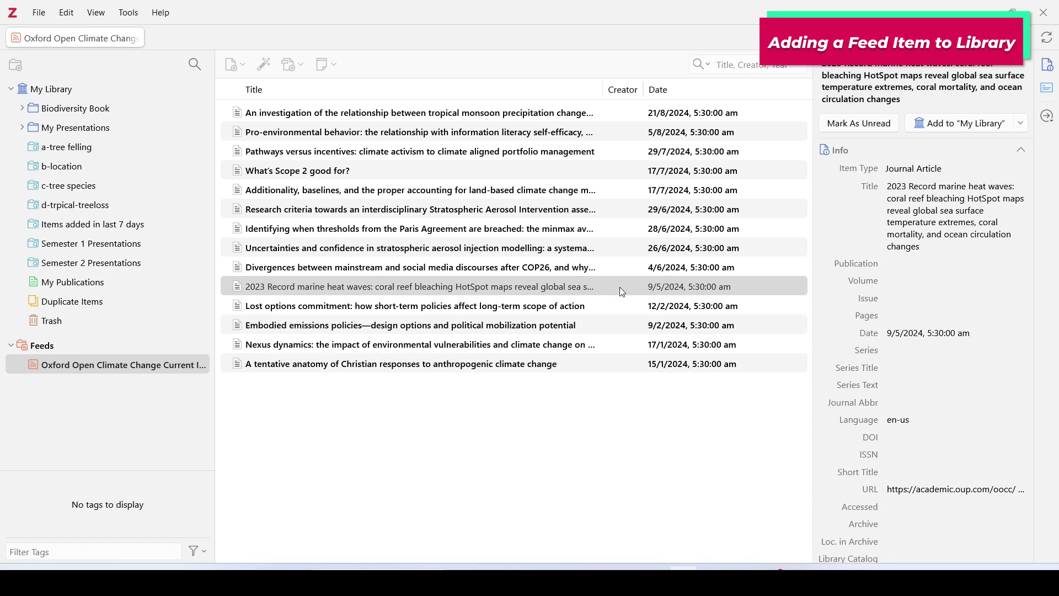
click(974, 132)
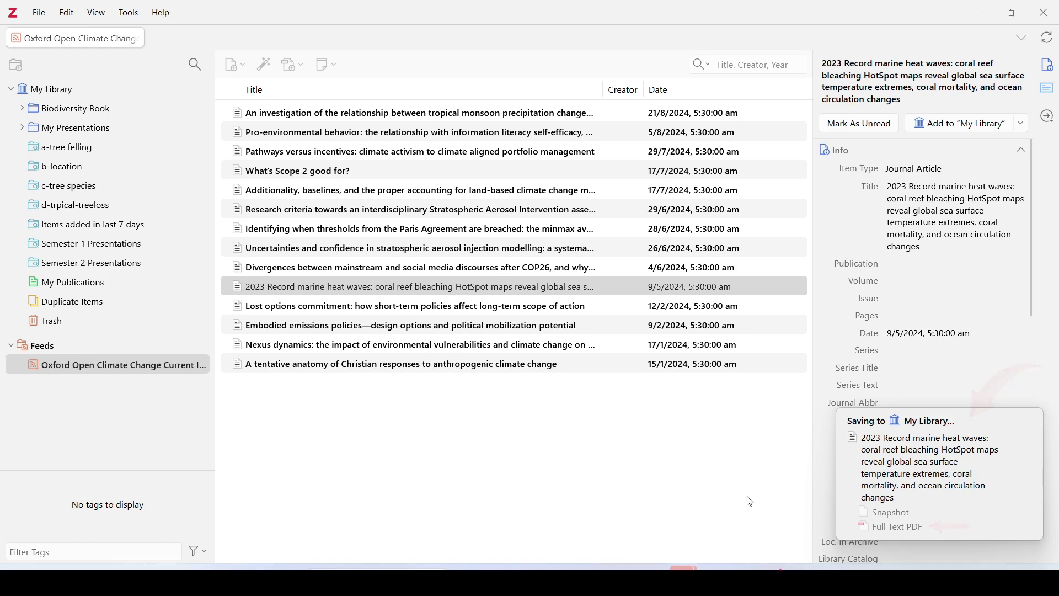
Step: Open the Full Text PDF of "2023 Record marine heat waves" from My Library, look through its pages and close it
click(70, 95)
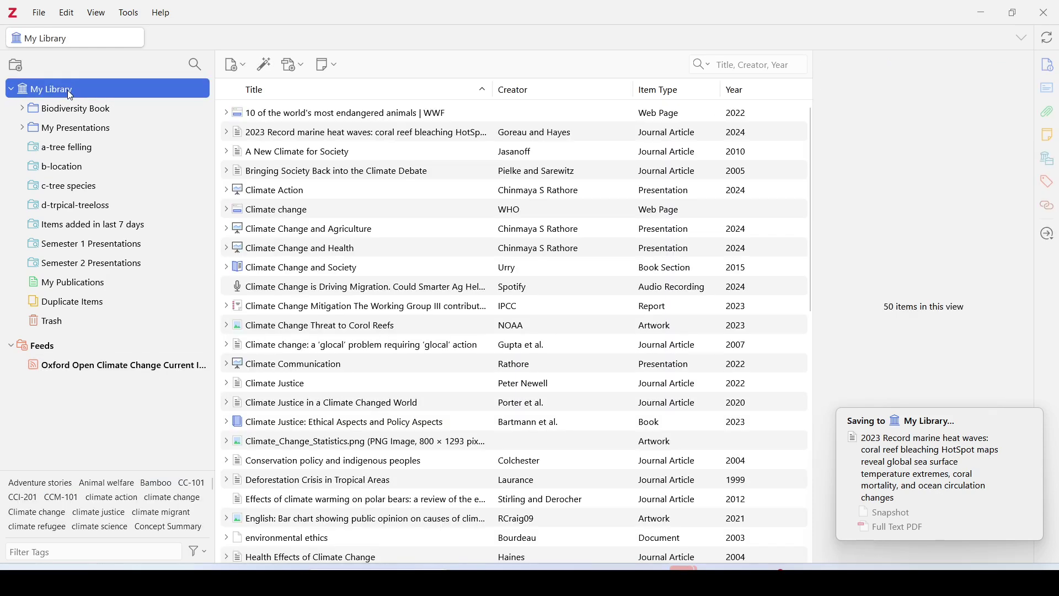
click(271, 132)
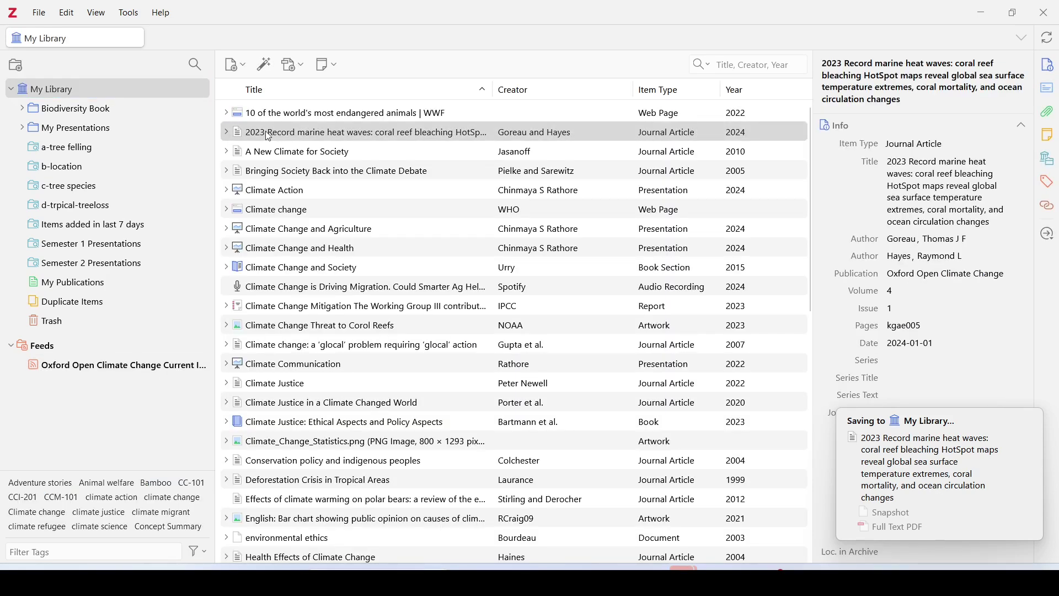
click(225, 132)
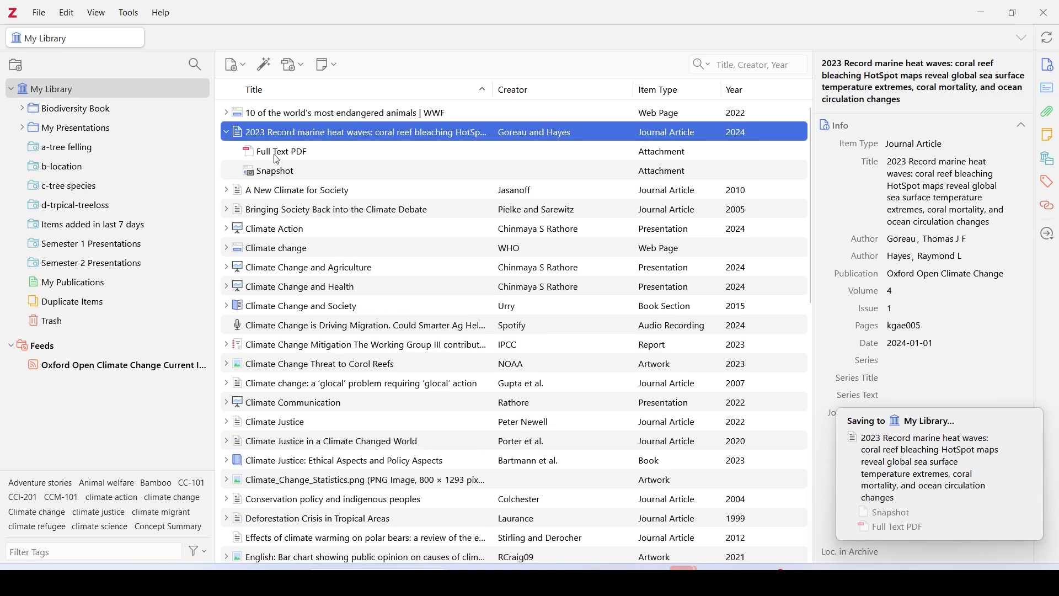
double_click(276, 154)
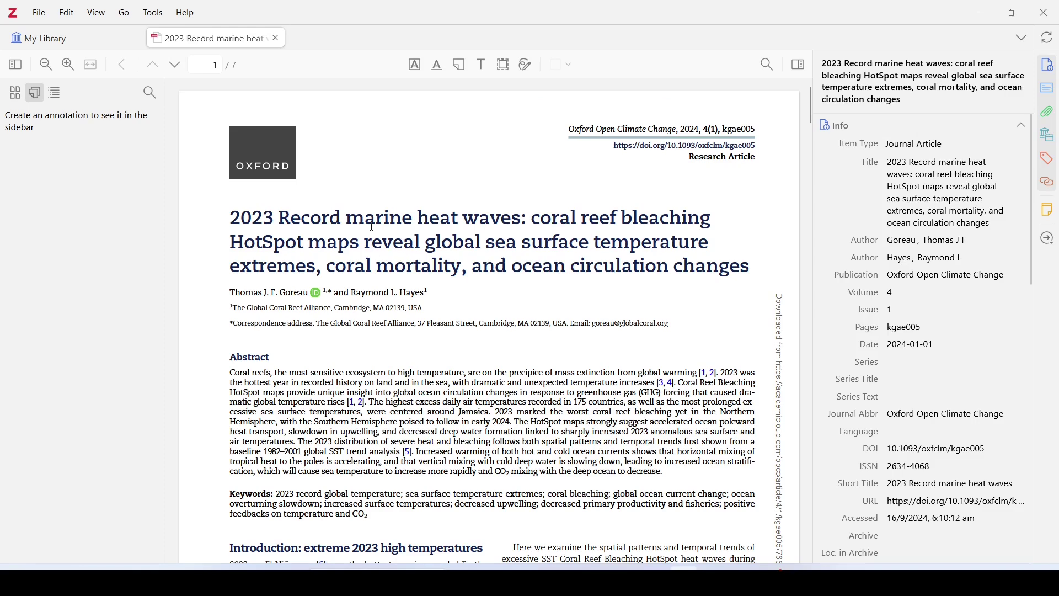
scroll(434, 264, down, 15)
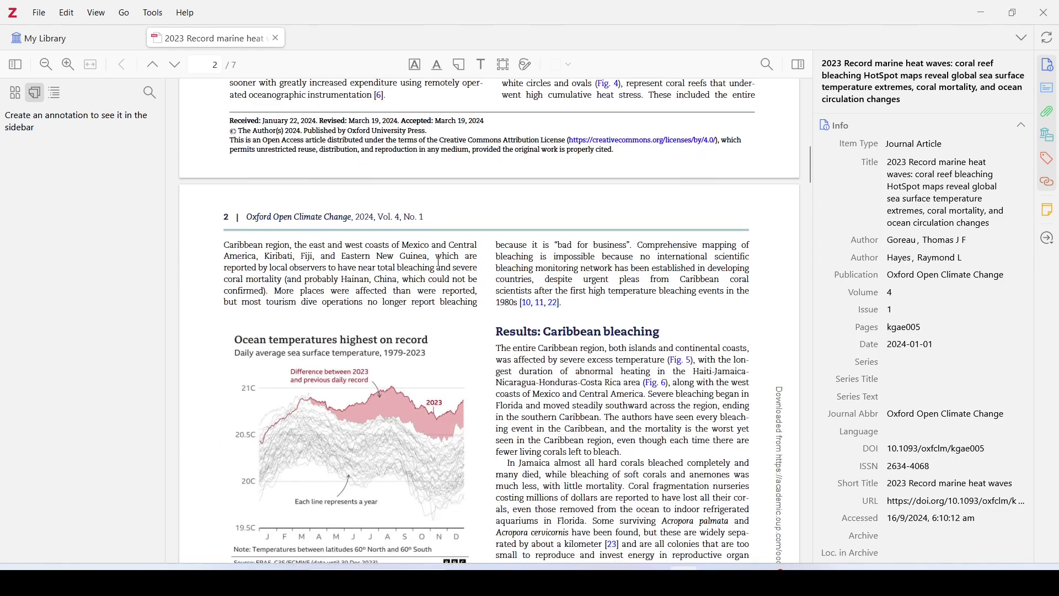
key(ctrl+w)
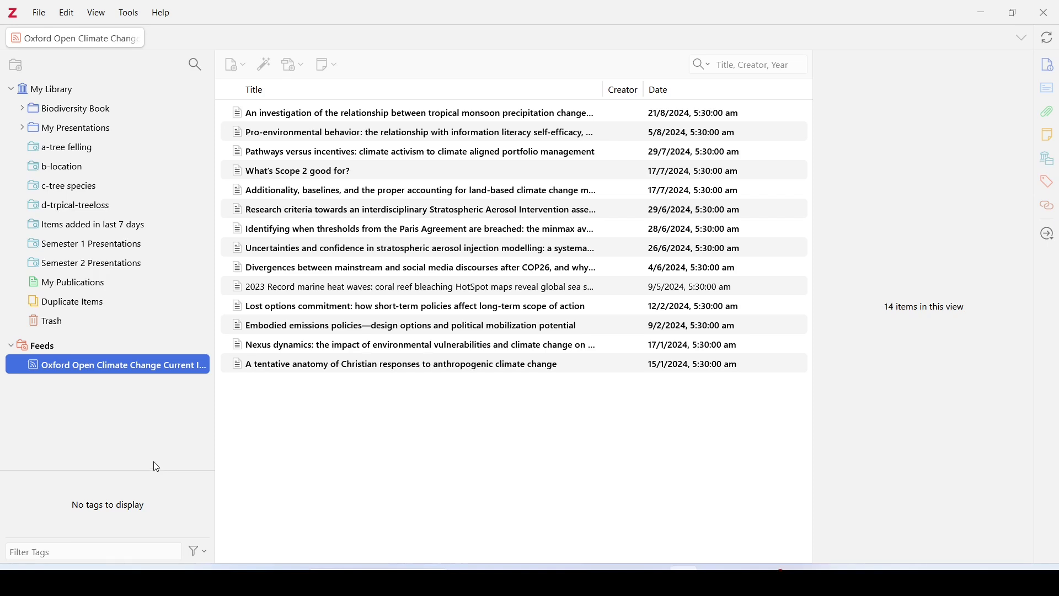
Step: Mark the feed item "2023 Record marine heat waves" as unread, and mark it as read again
right_click(327, 294)
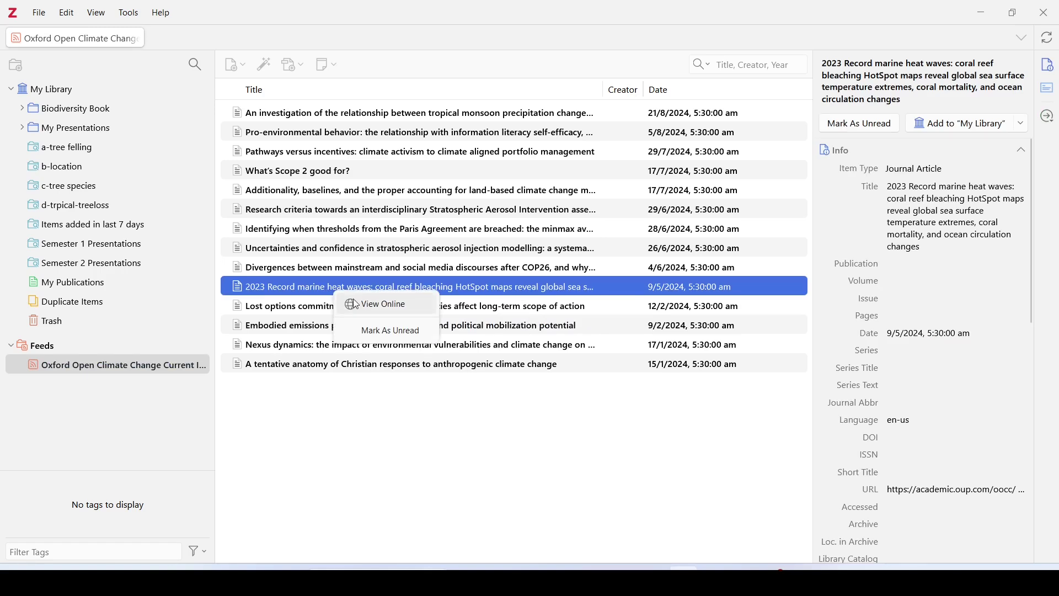
click(401, 339)
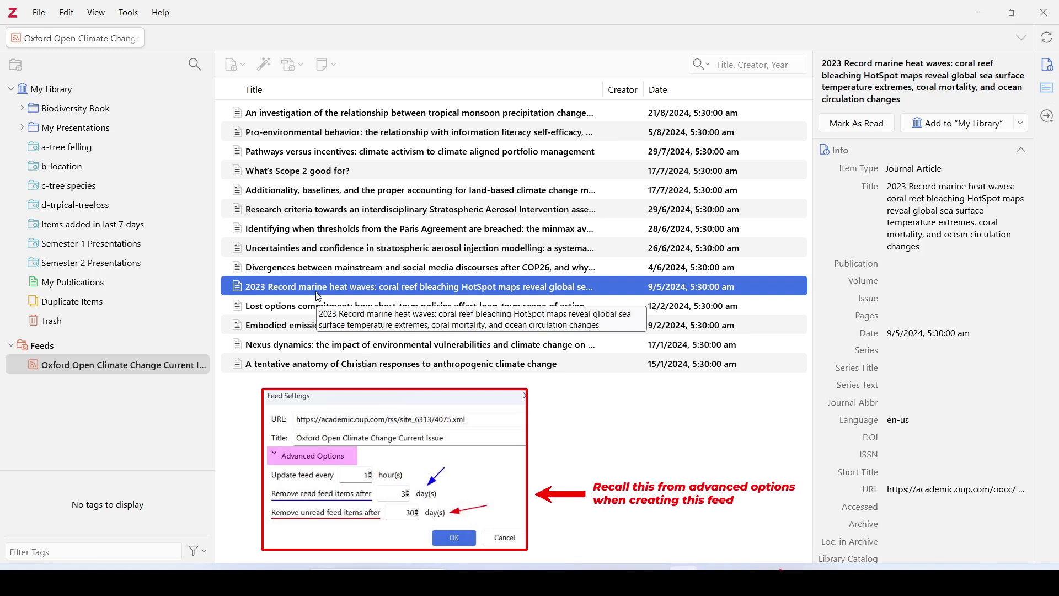
right_click(318, 297)
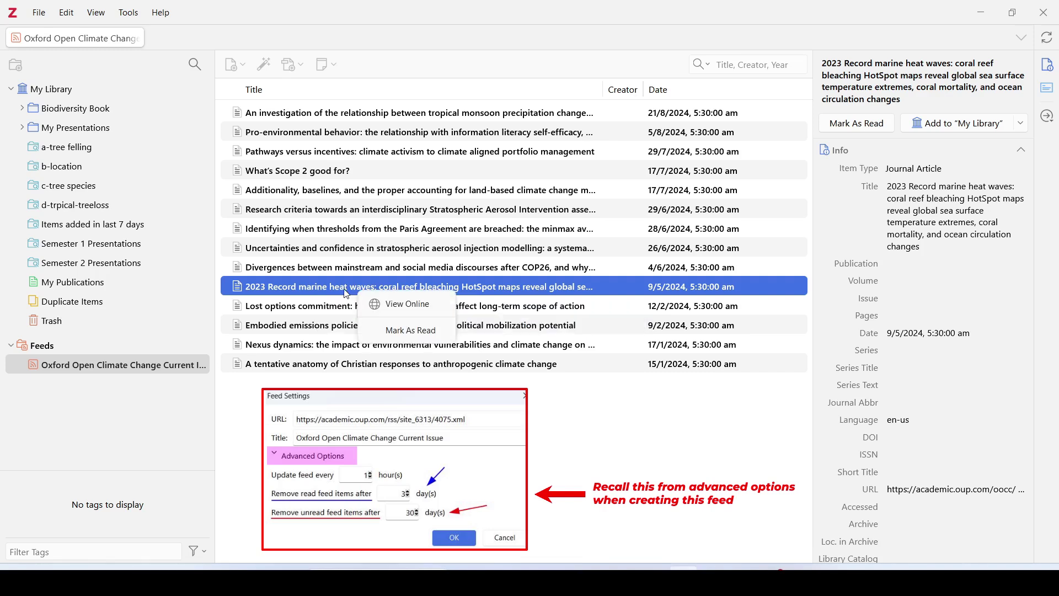
click(407, 332)
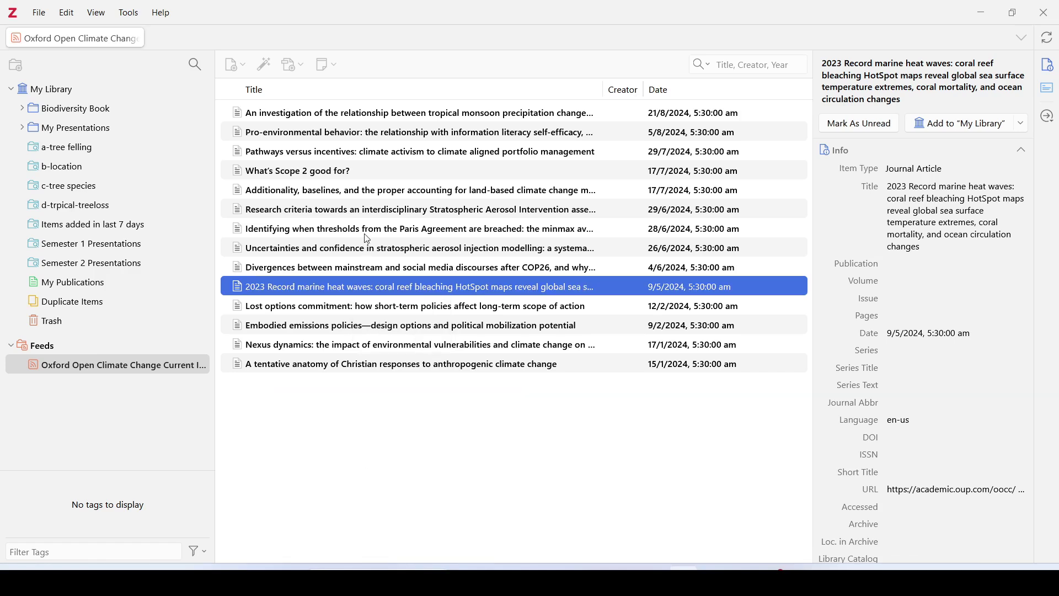
Step: Check the details and abstract of the feed item "Pro-environmental behavior" and add it to My Library
click(345, 134)
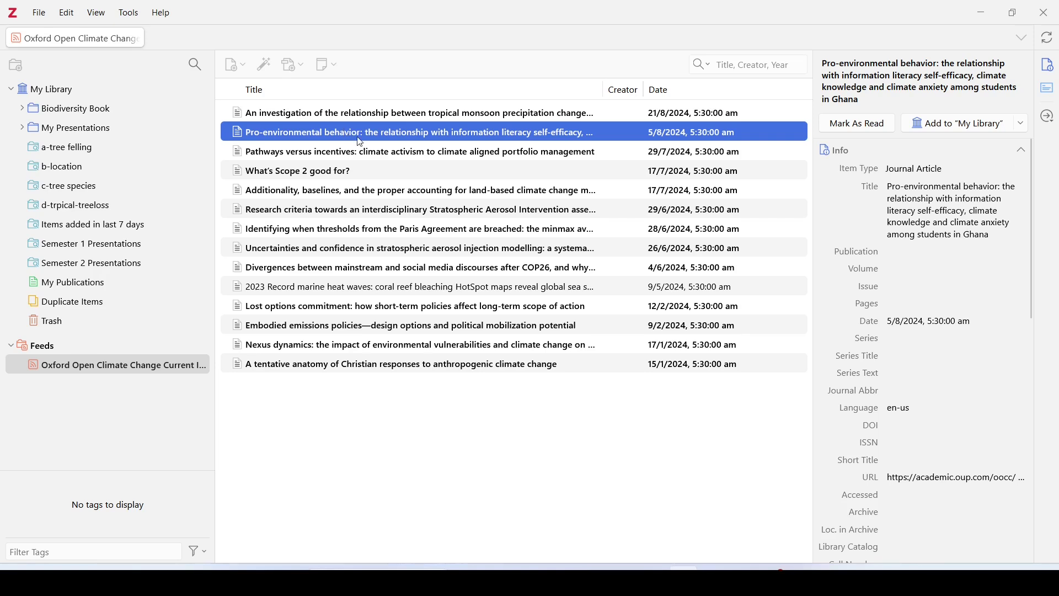
scroll(850, 215, down, 6)
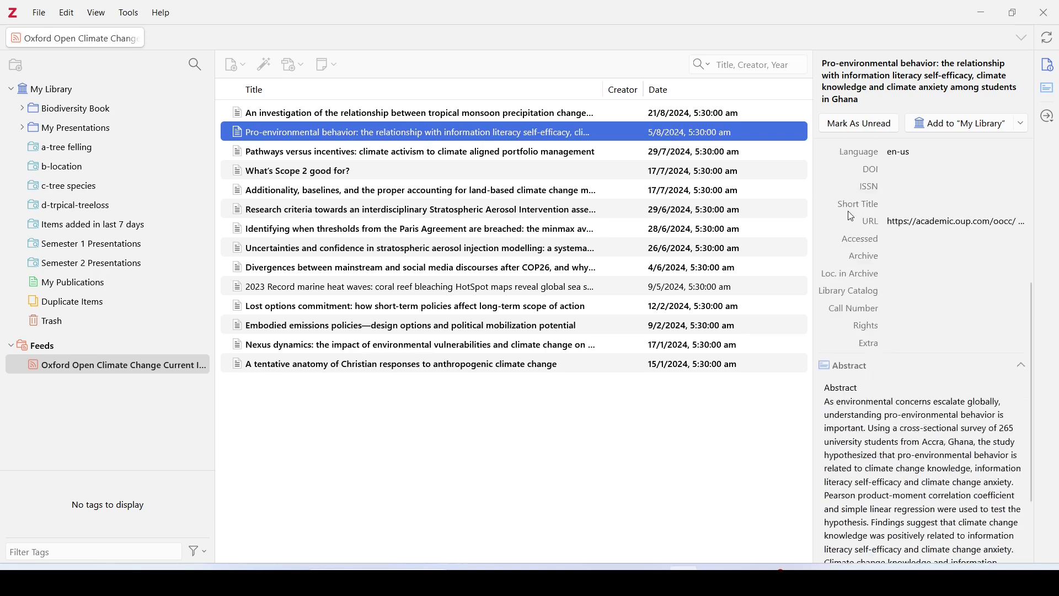
scroll(848, 227, up, 6)
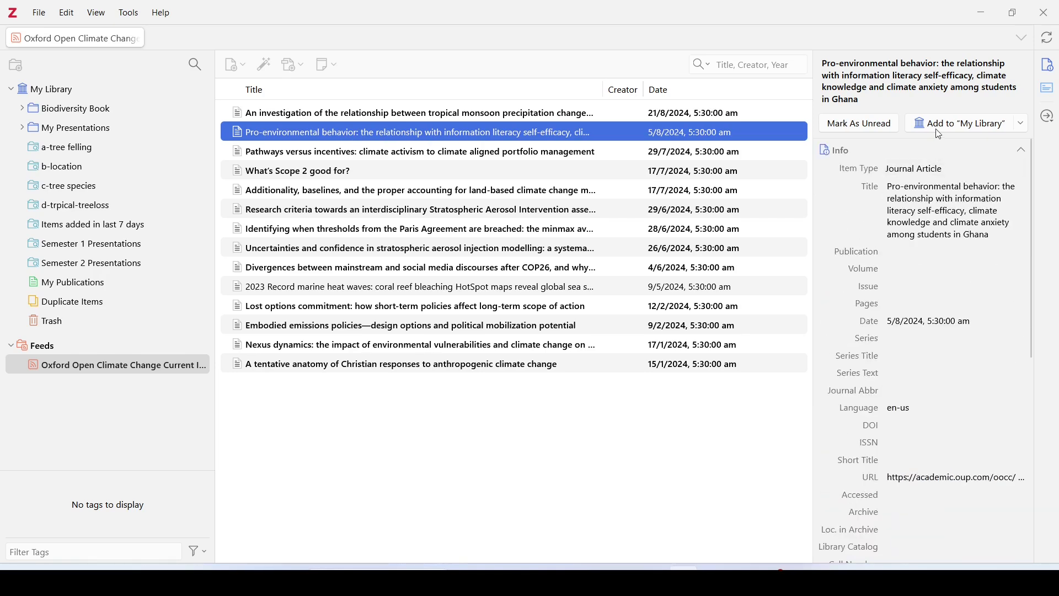
click(966, 131)
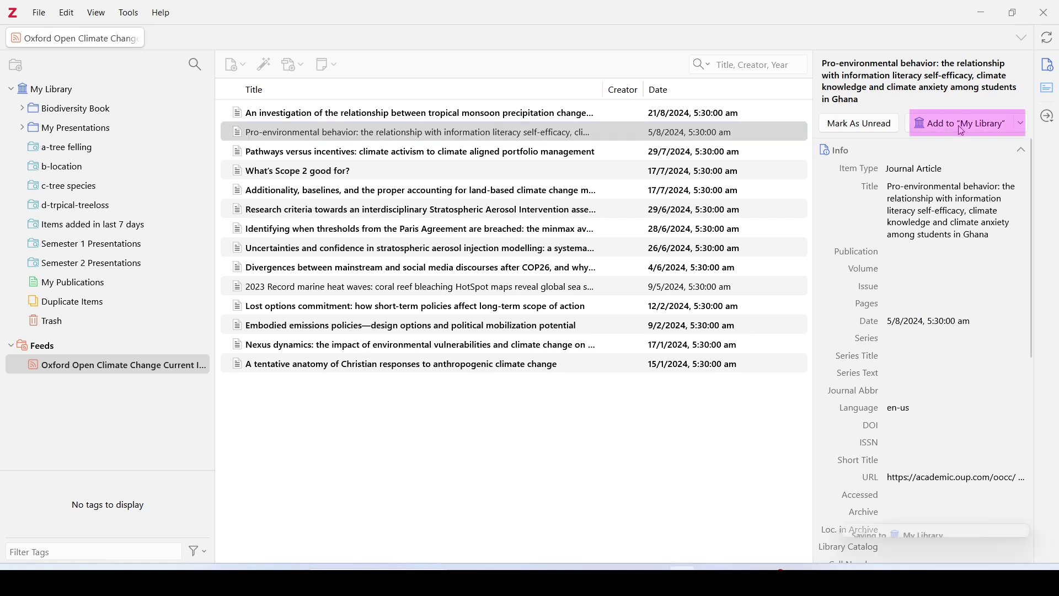
click(166, 379)
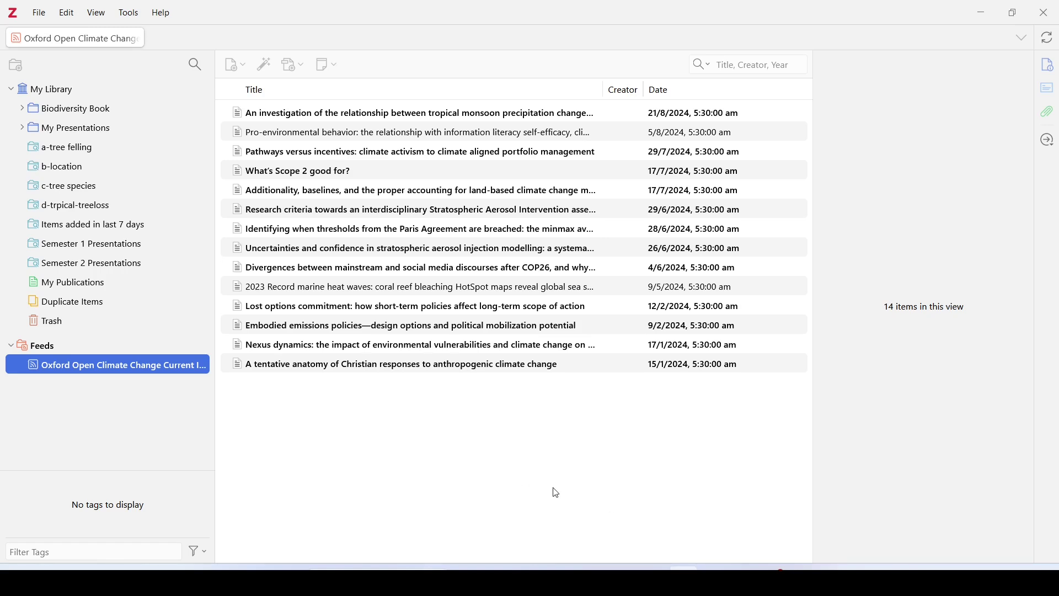
Step: Switch to the browser and open the RSS feeds page linked in the footer of the Conservation International home page
click(714, 582)
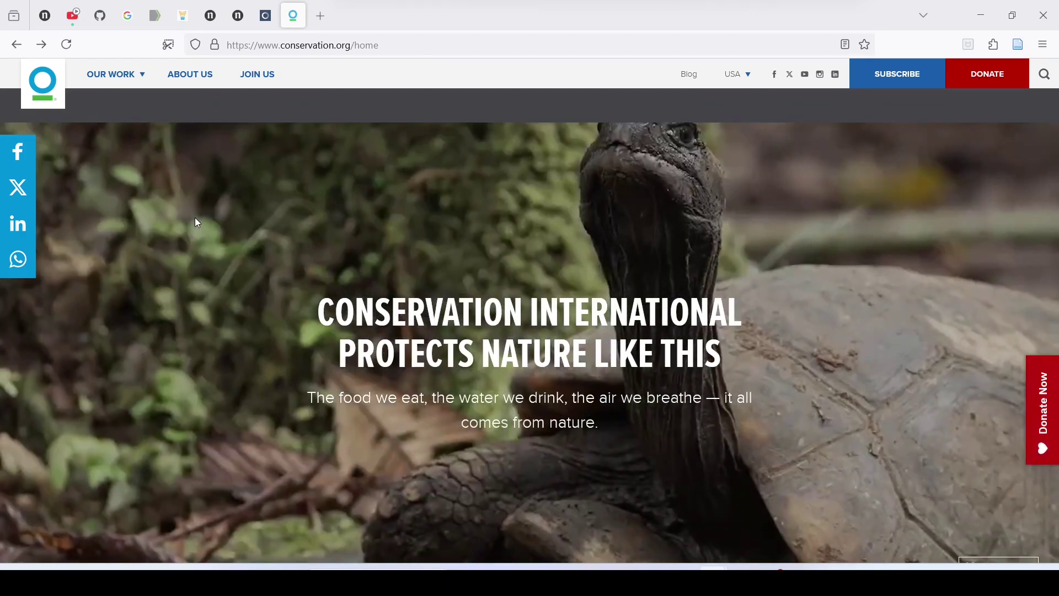
scroll(196, 224, down, 10)
scroll(195, 228, down, 20)
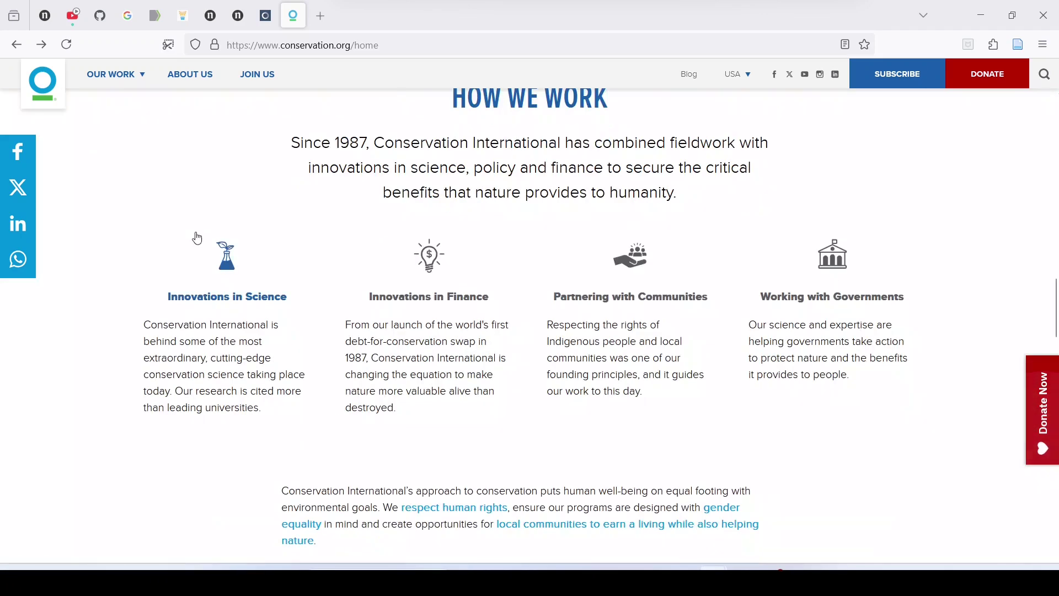
scroll(198, 238, up, 2)
scroll(162, 275, down, 4)
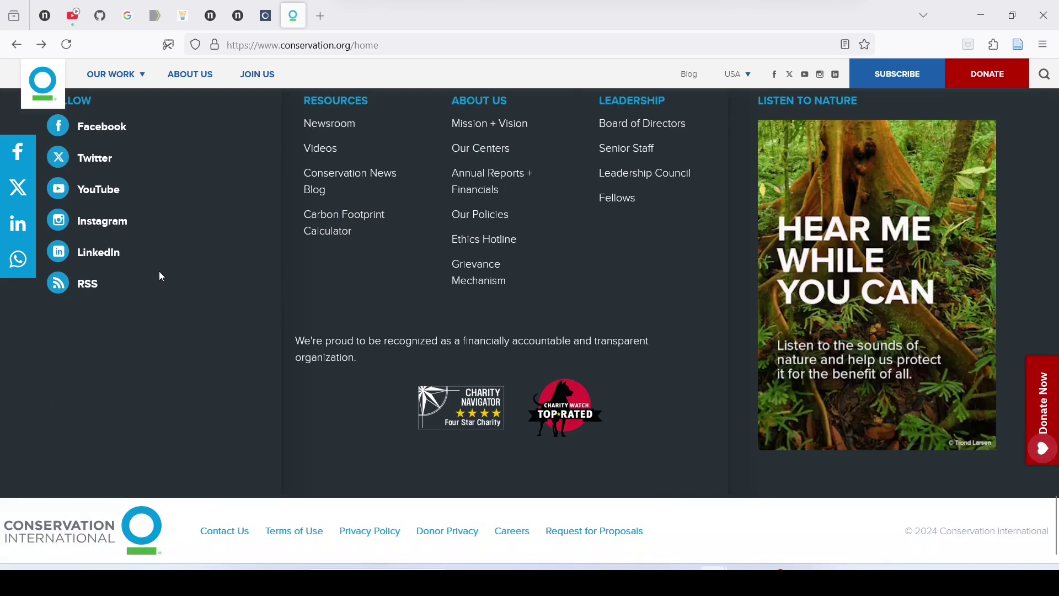
click(90, 293)
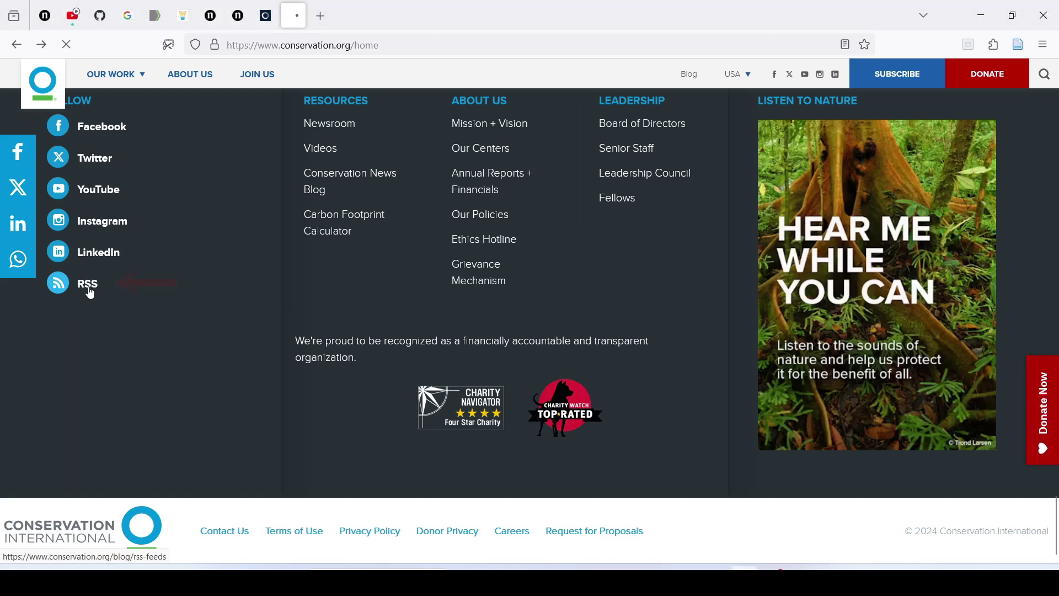
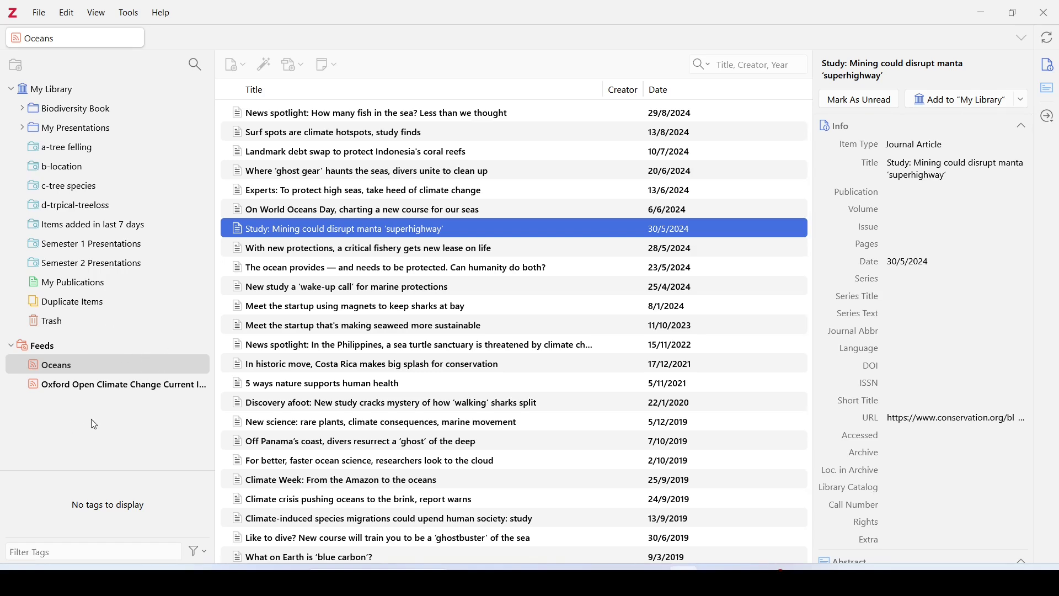
Step: Open the settings of the Oceans feed to view its URL and title, and close them without changes
right_click(91, 365)
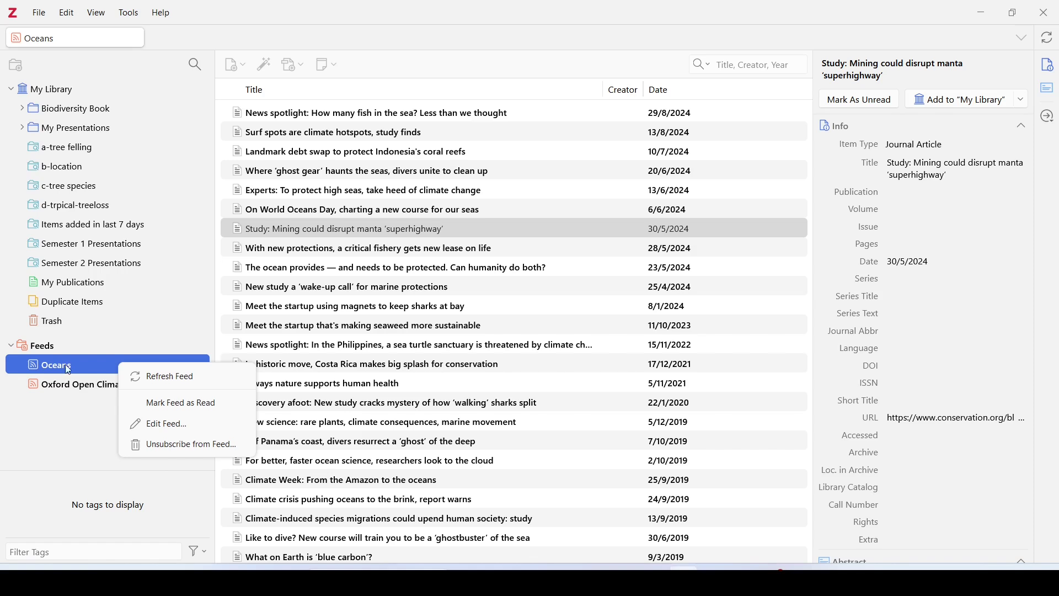
click(170, 365)
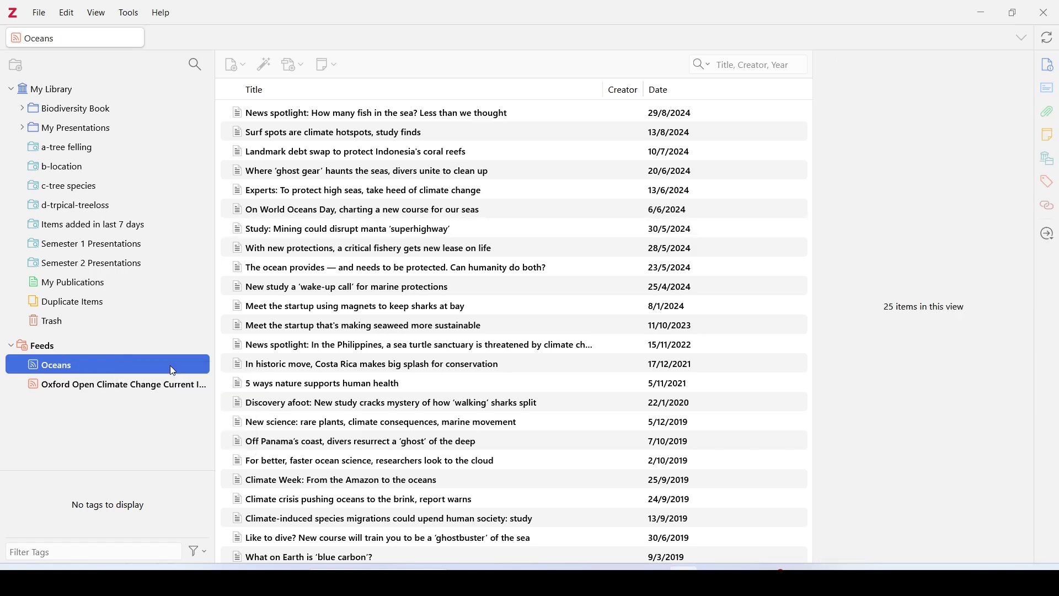
right_click(169, 365)
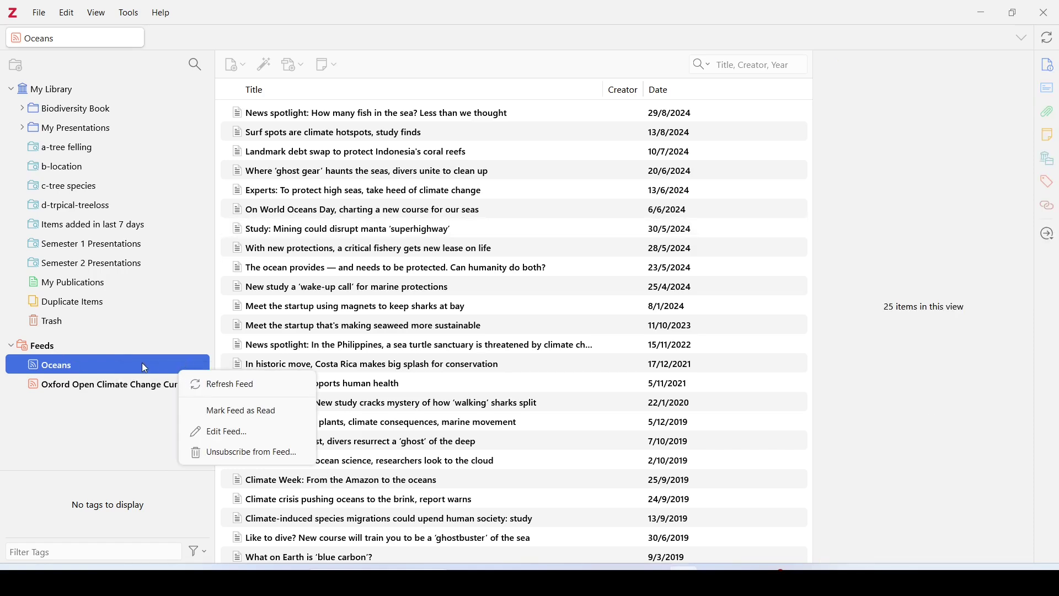
click(223, 432)
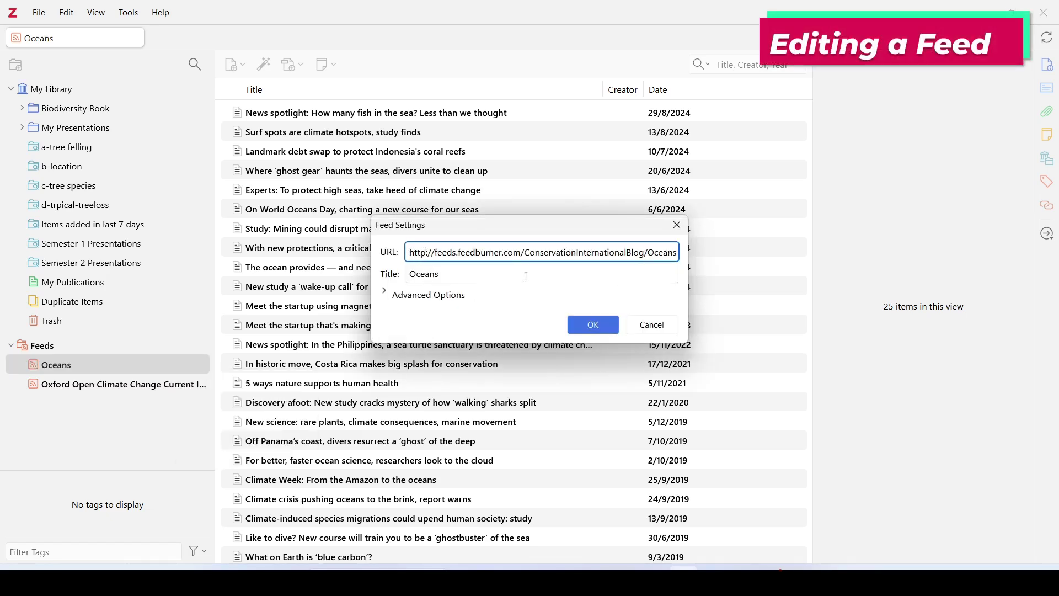
click(652, 326)
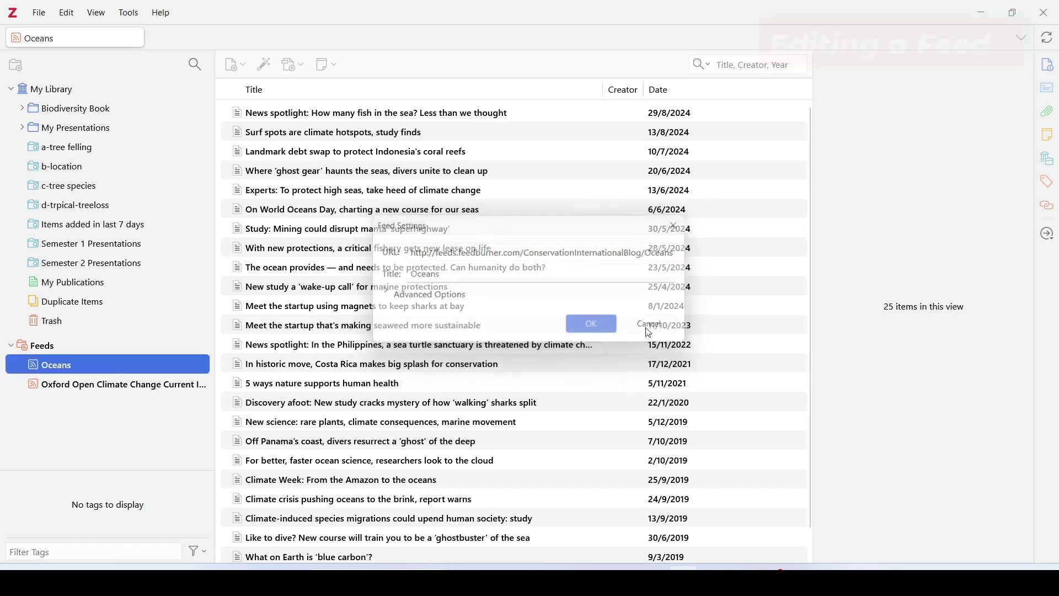
Step: Mark the whole Oceans feed as read, and select all of its items to change their read status together
right_click(117, 365)
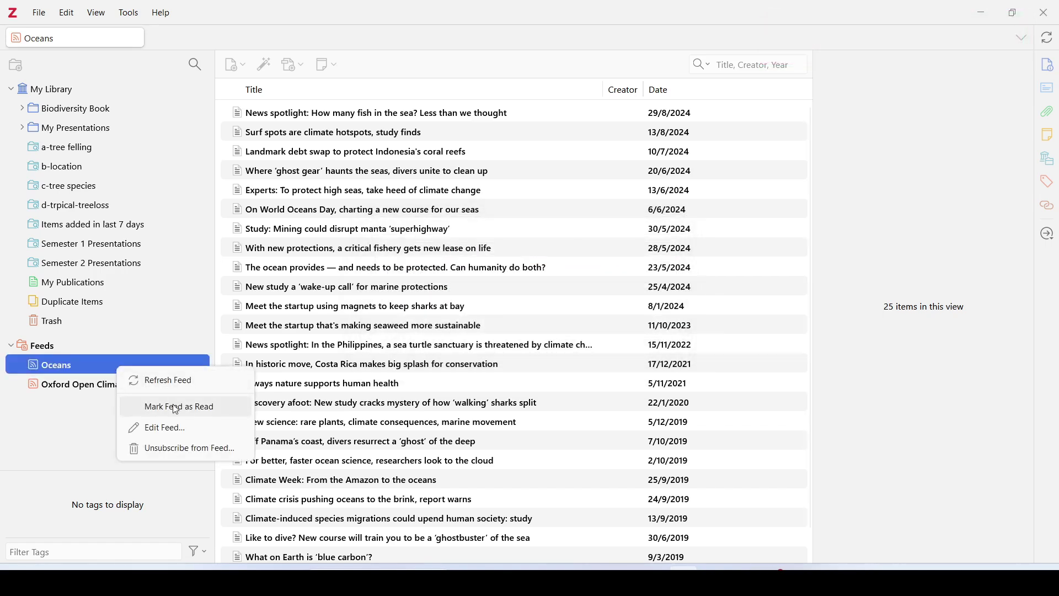
click(208, 414)
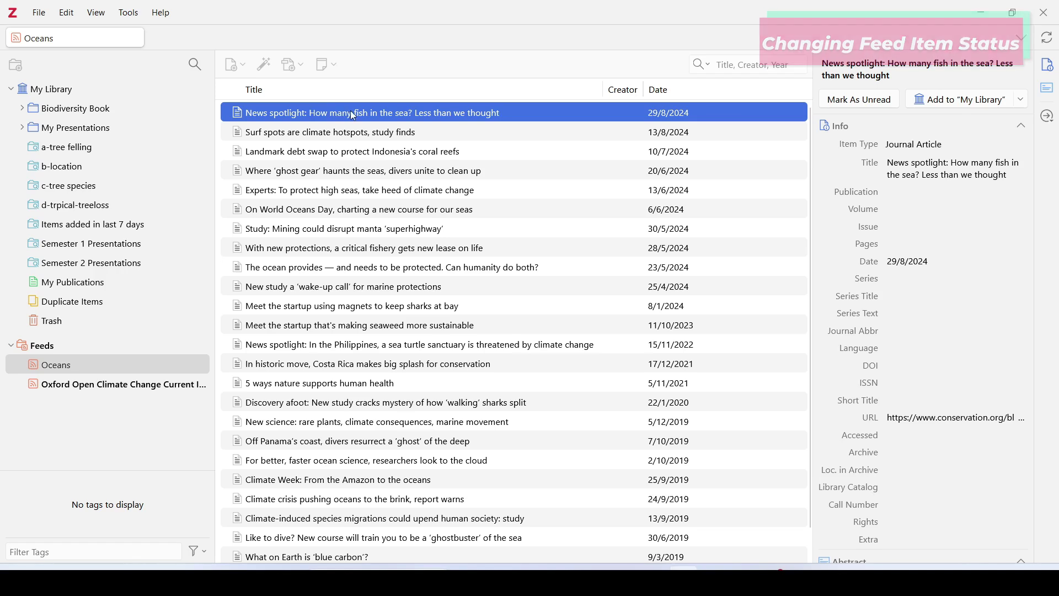
key(ctrl+a)
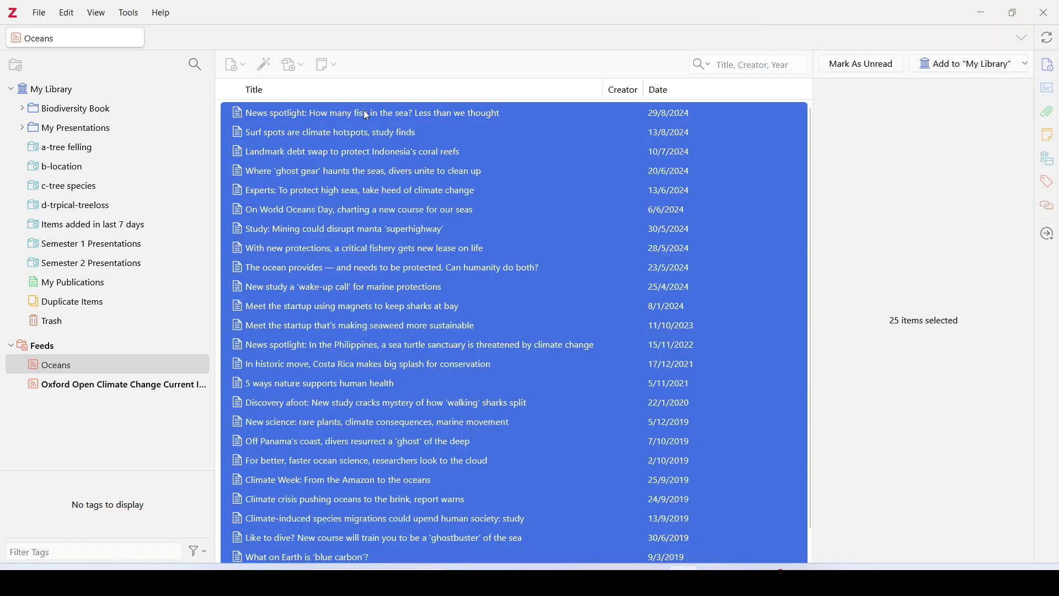
right_click(418, 165)
click(472, 174)
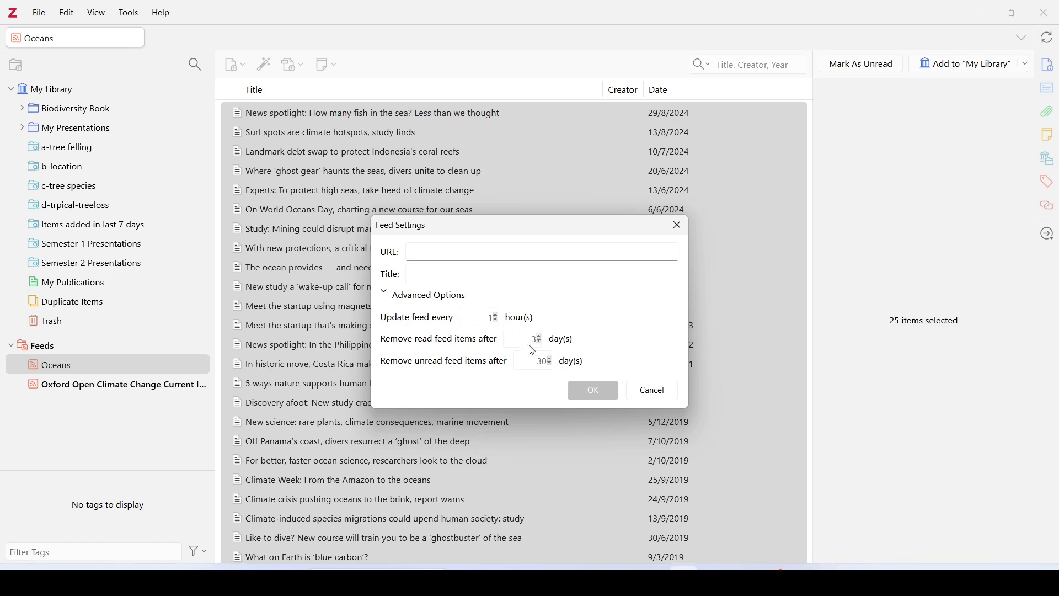
Step: Cancel the new feed's settings and review the Feeds section of the advanced settings, keeping the sorting at Newest items first
click(647, 391)
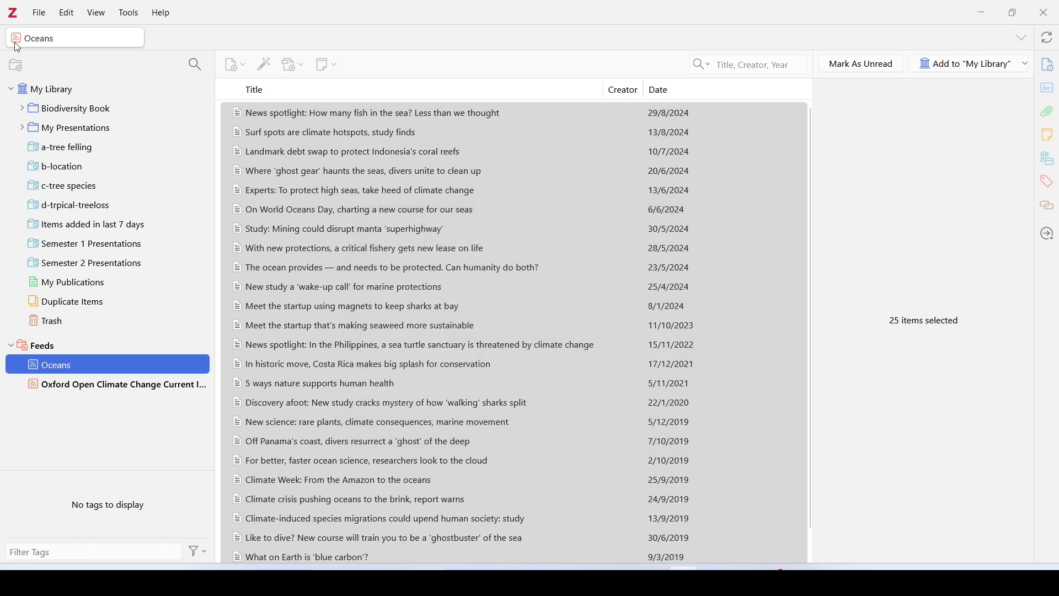
click(76, 15)
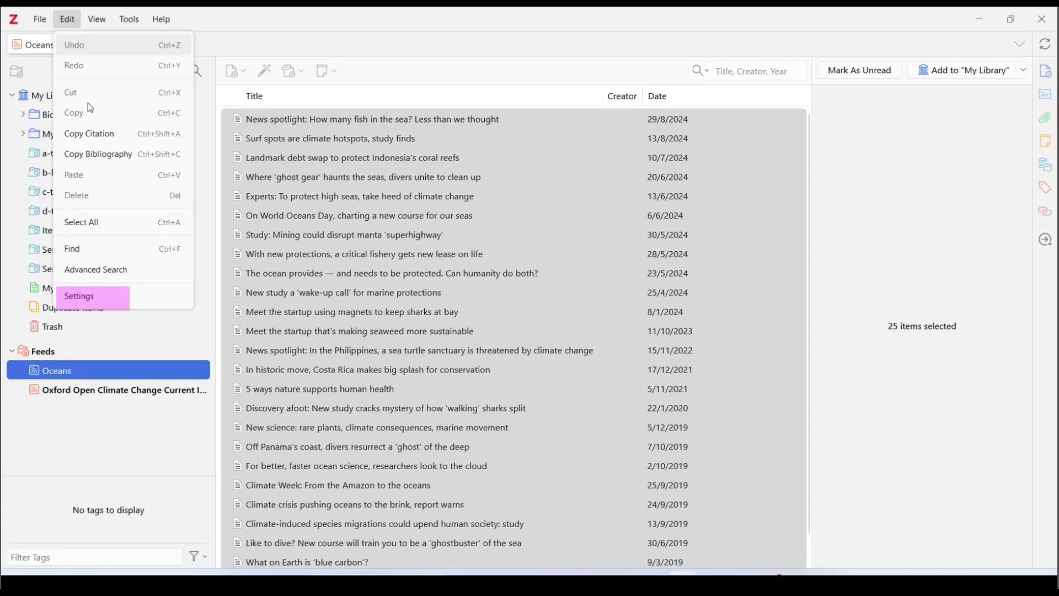
click(88, 291)
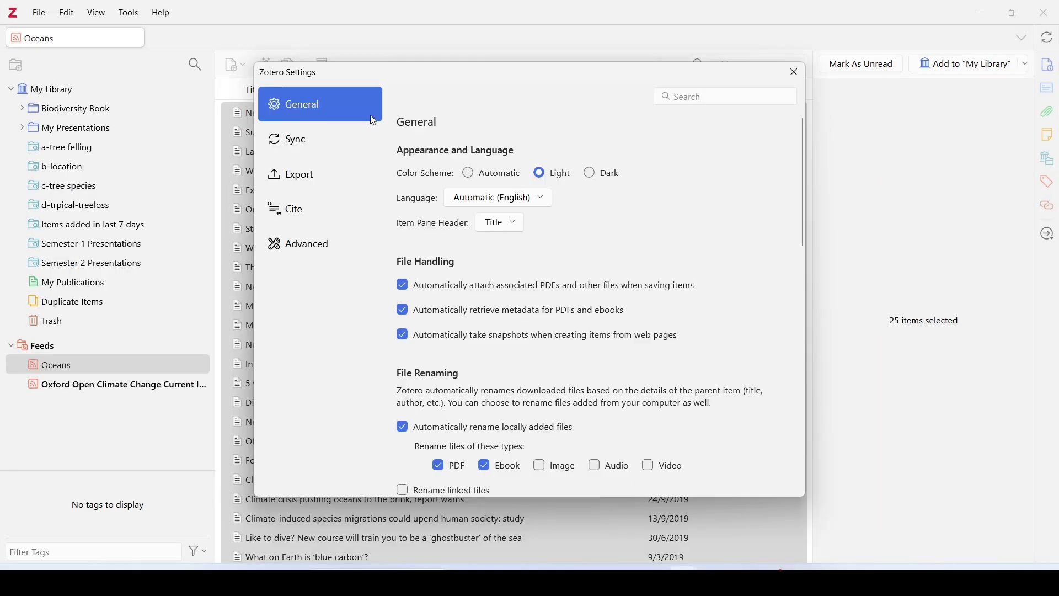
click(324, 248)
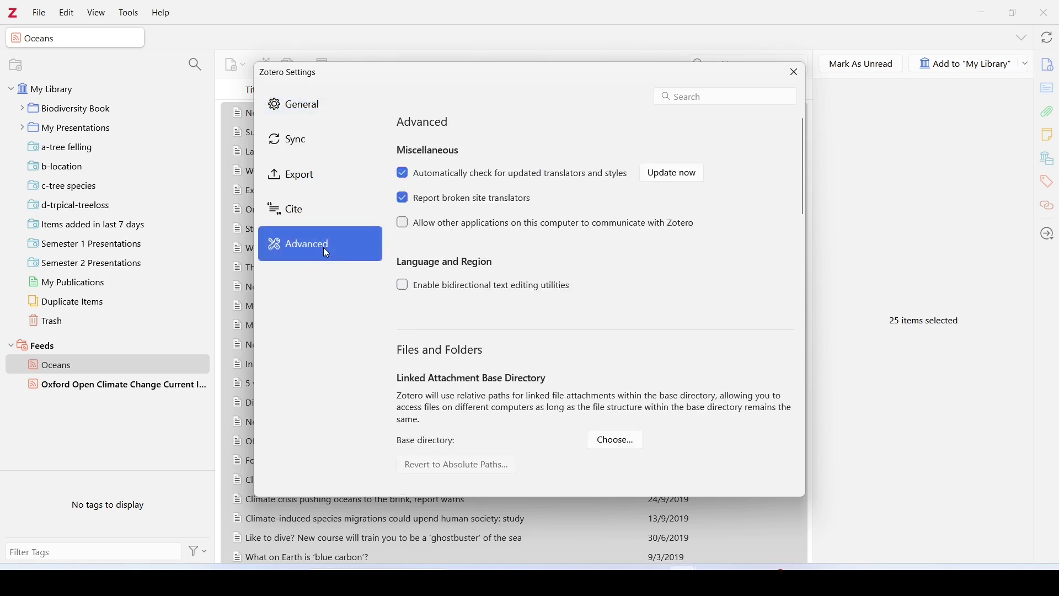
drag(803, 206, 823, 428)
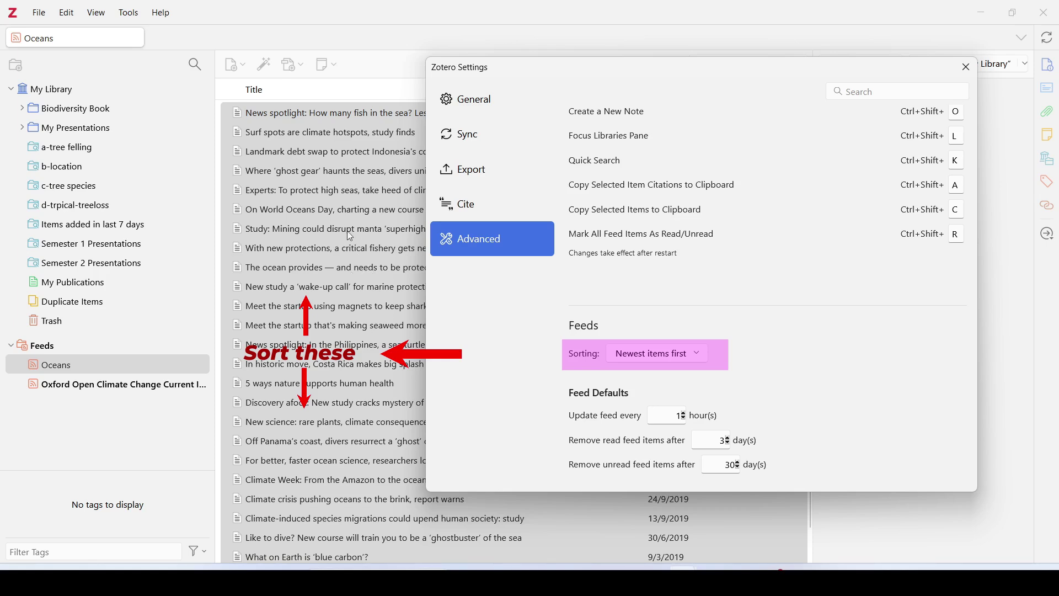
click(656, 359)
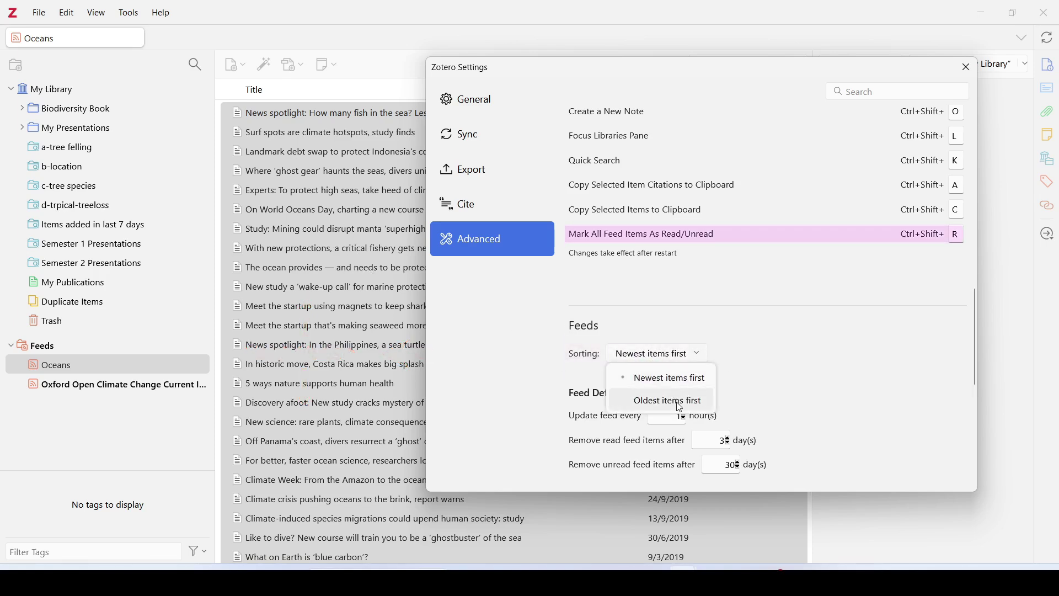
click(646, 367)
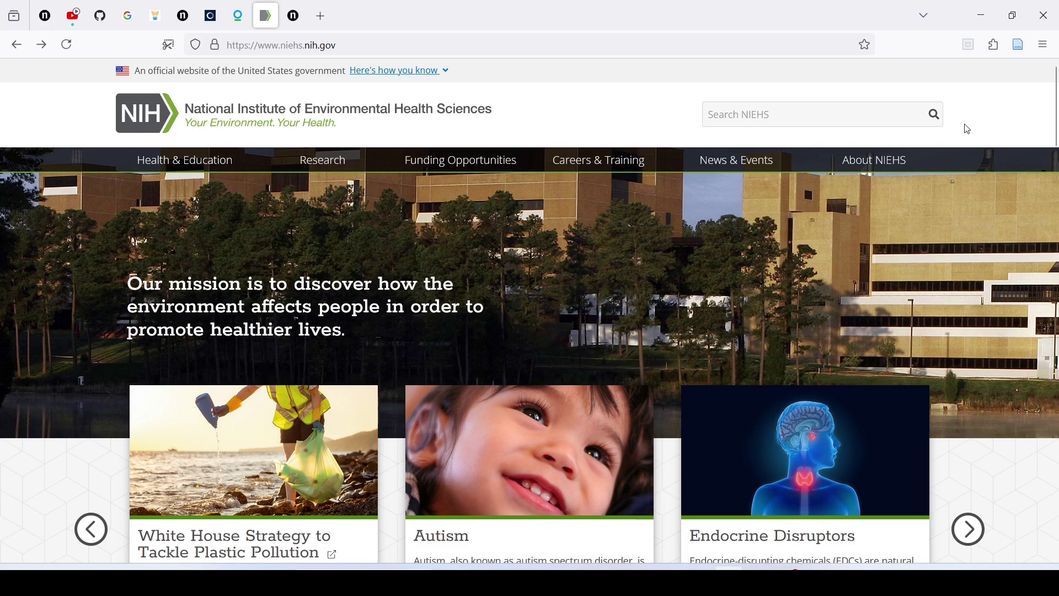
Step: Open the RSS feeds page linked in the footer of the National Institute of Environmental Health Sciences home page in the browser
drag(1054, 129, 1048, 228)
scroll(1048, 228, down, 15)
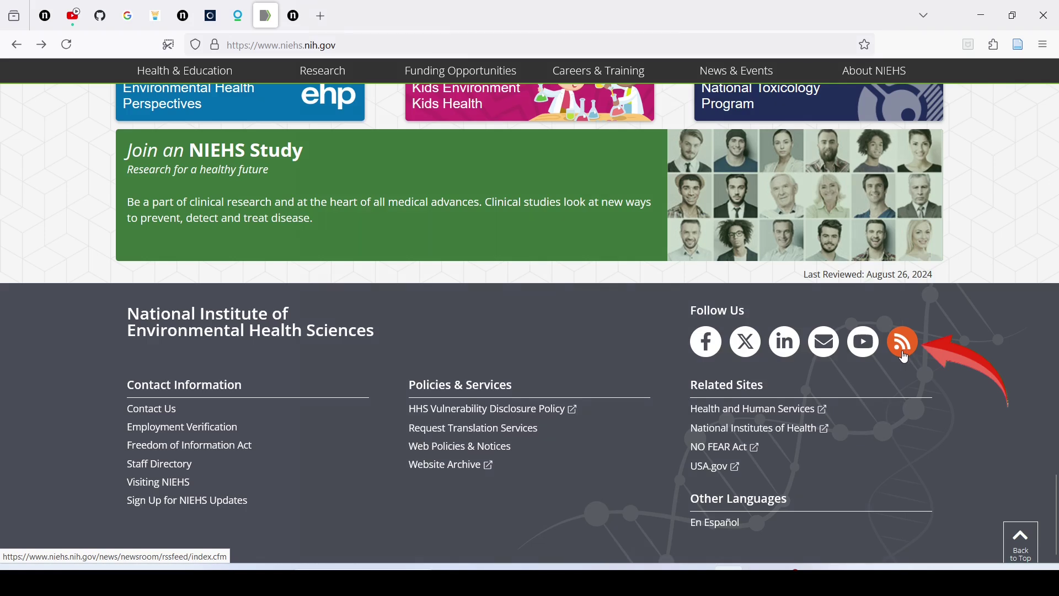
click(904, 358)
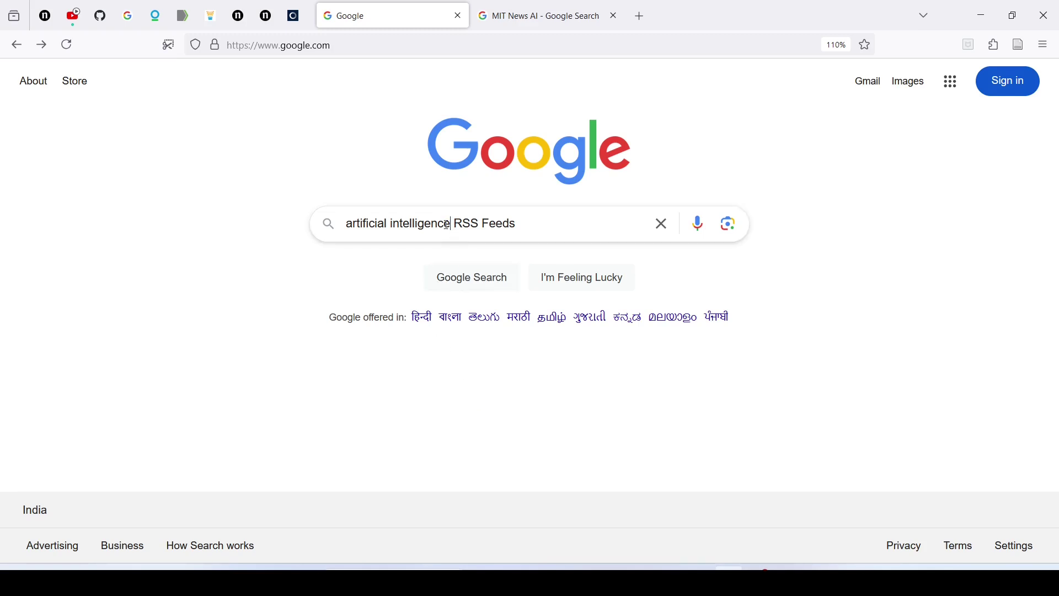
Step: Search Google for "artificial intelligence RSS Feeds"
drag(448, 226, 343, 226)
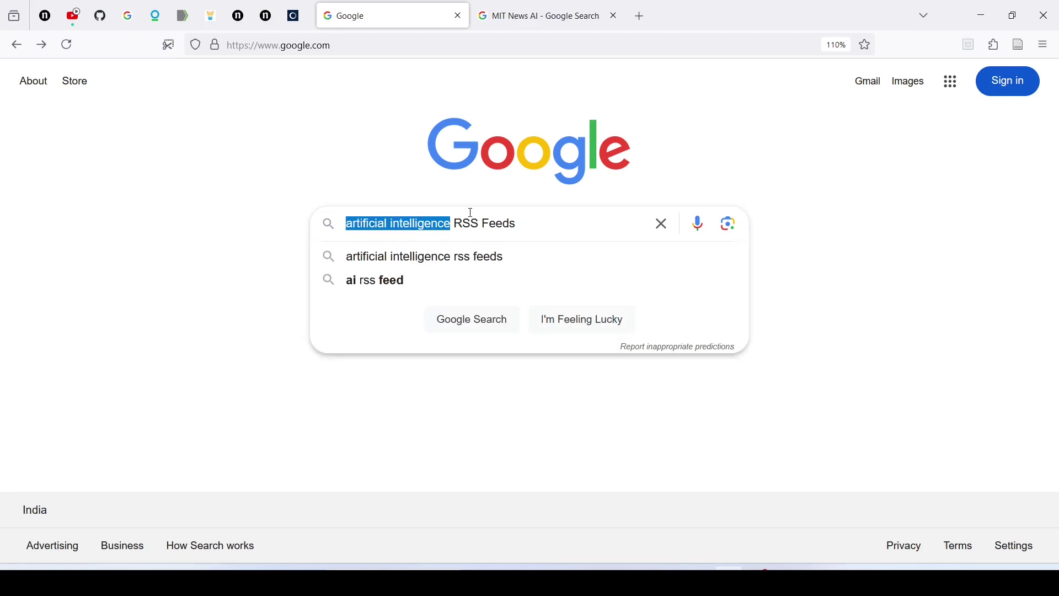
drag(457, 223, 524, 229)
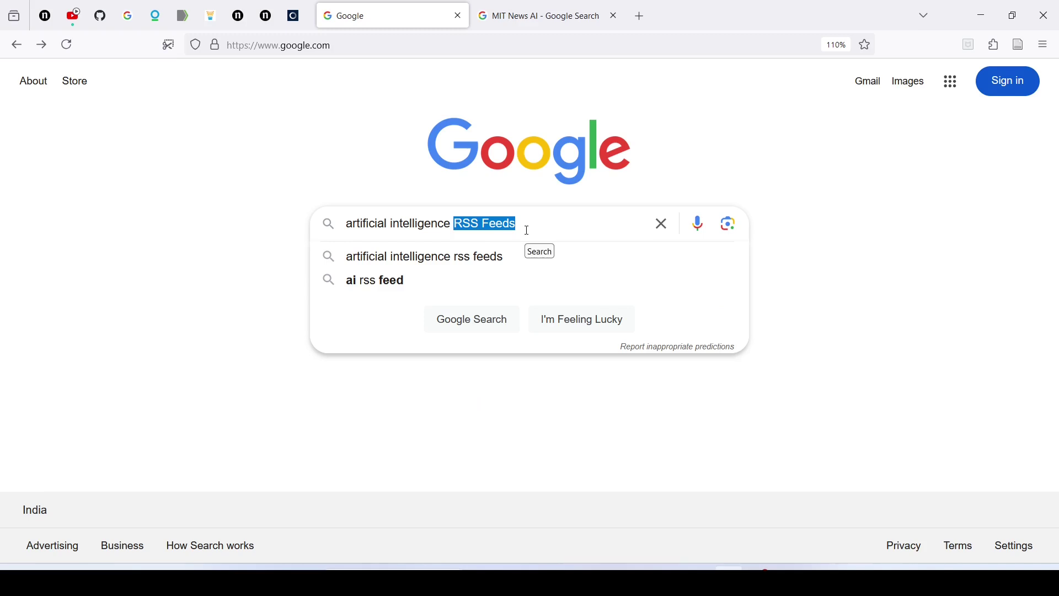
click(419, 406)
click(569, 220)
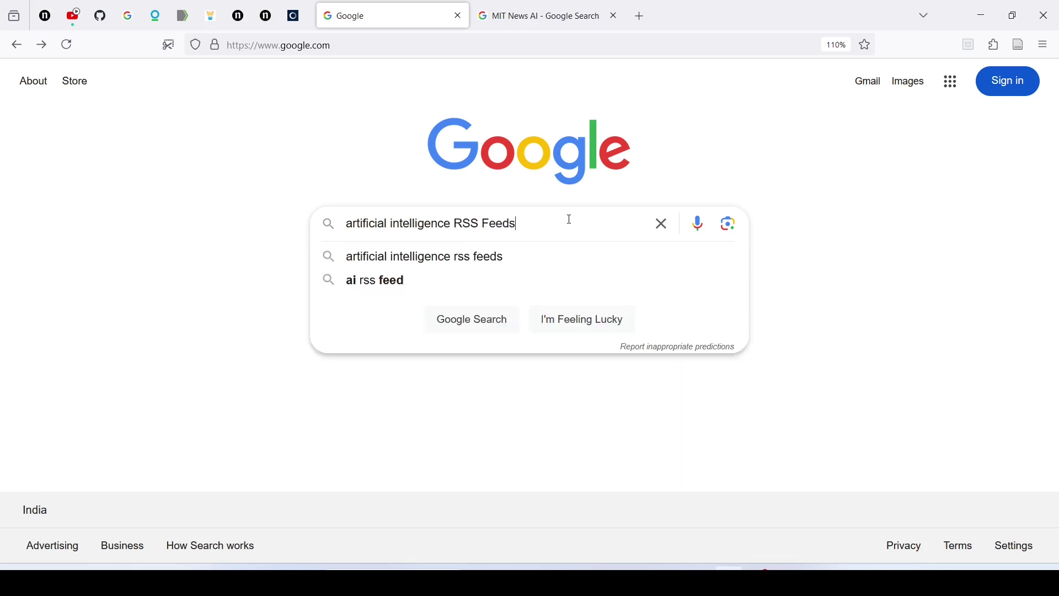
key(Return)
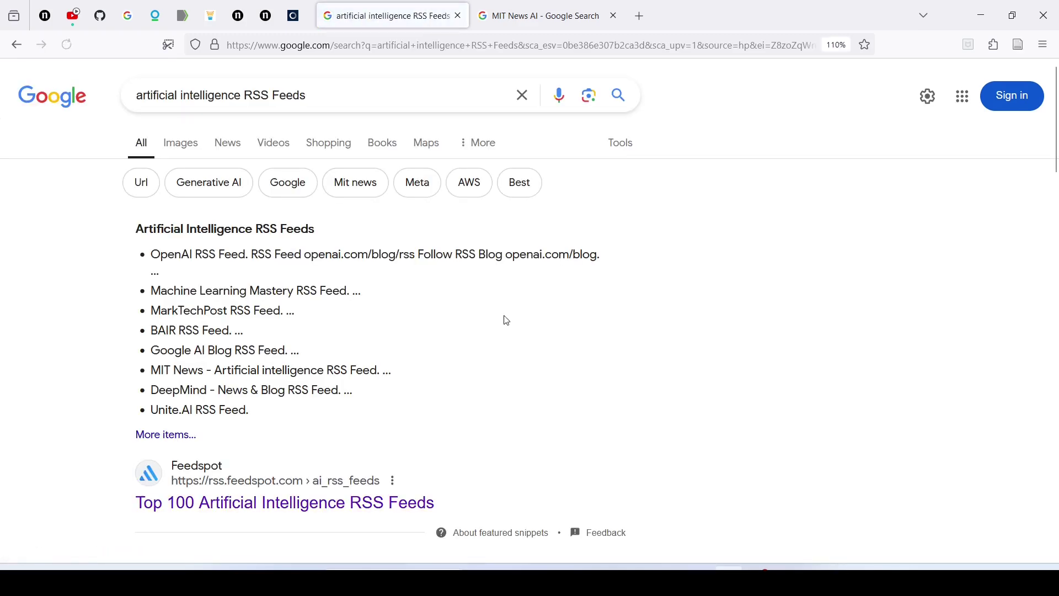
Step: Open Feedspot's "Top 100 Artificial Intelligence RSS Feeds" from the search results and find the MIT News - Artificial intelligence entry in its list
scroll(478, 376, down, 5)
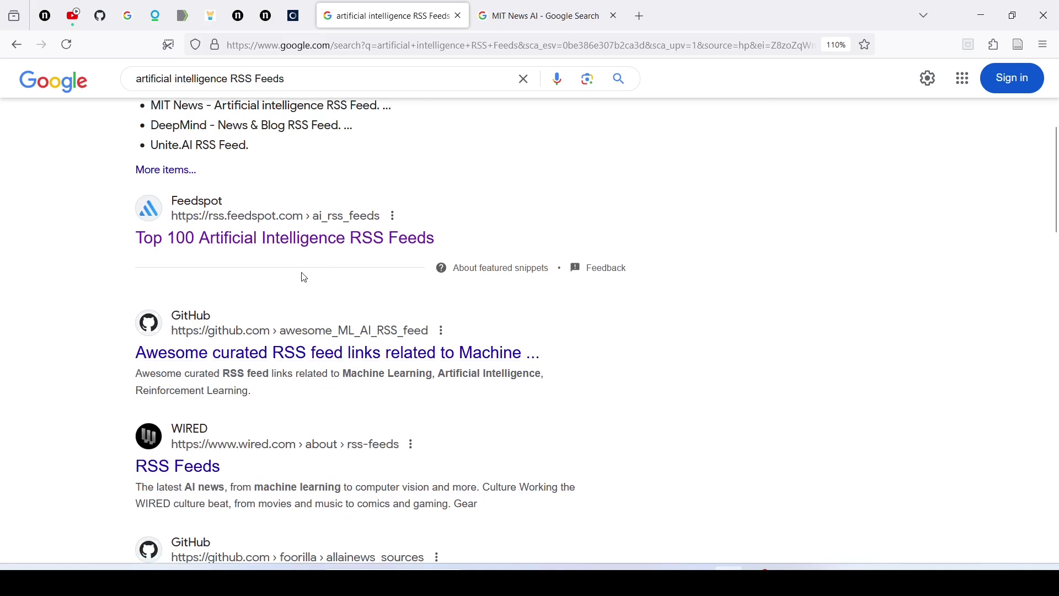
scroll(300, 265, down, 5)
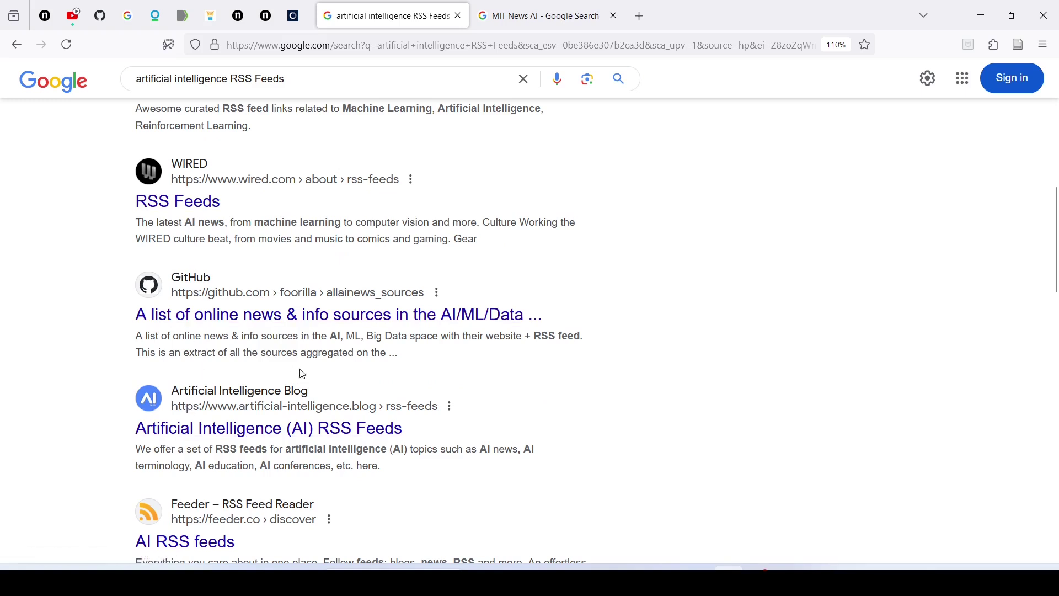
scroll(302, 374, up, 8)
scroll(429, 235, down, 3)
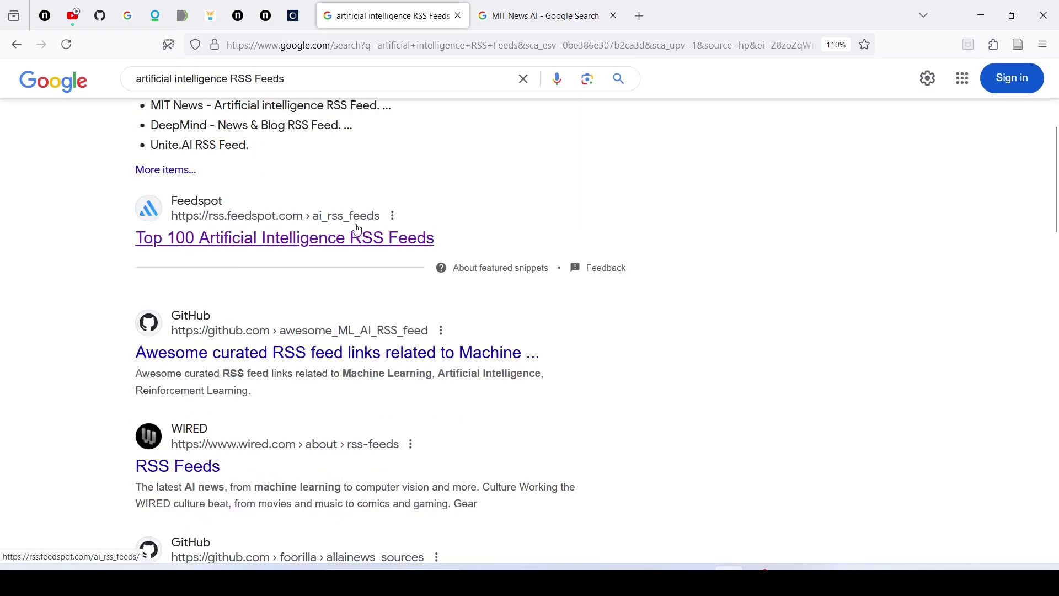
click(218, 244)
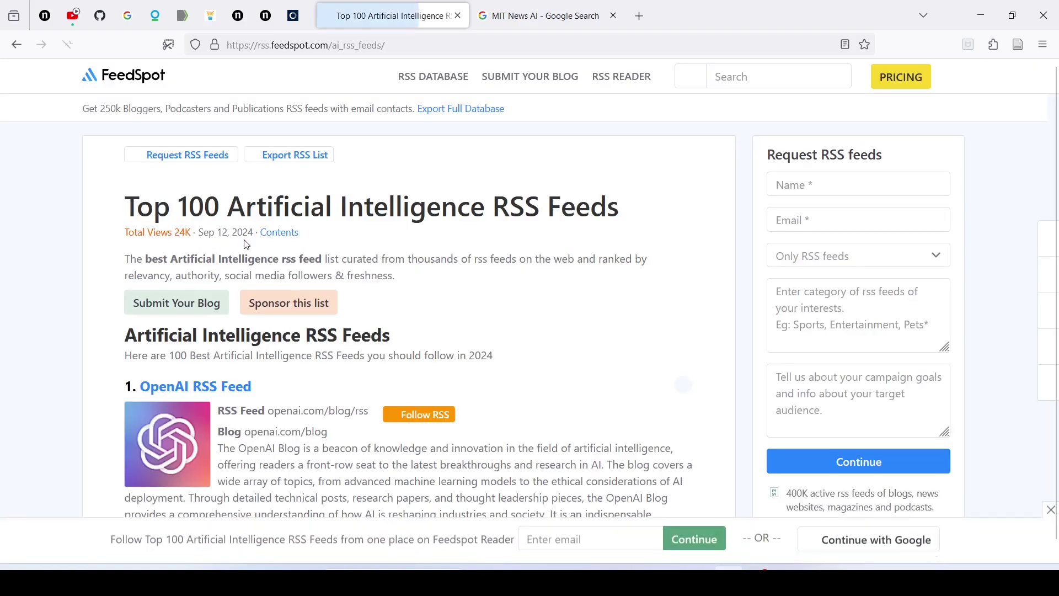
scroll(396, 251, down, 5)
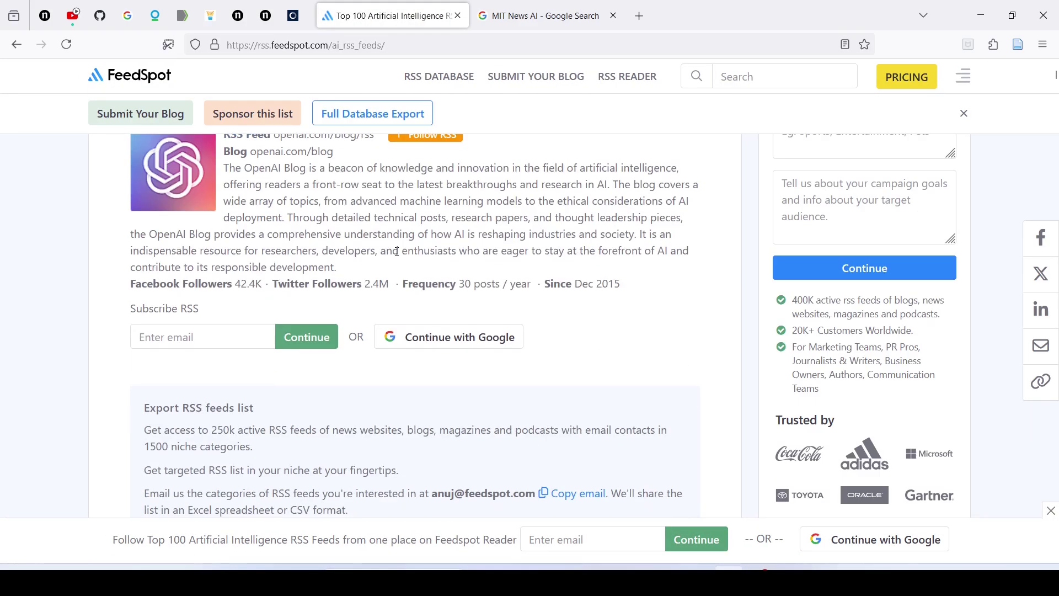
scroll(397, 252, down, 13)
scroll(397, 257, down, 9)
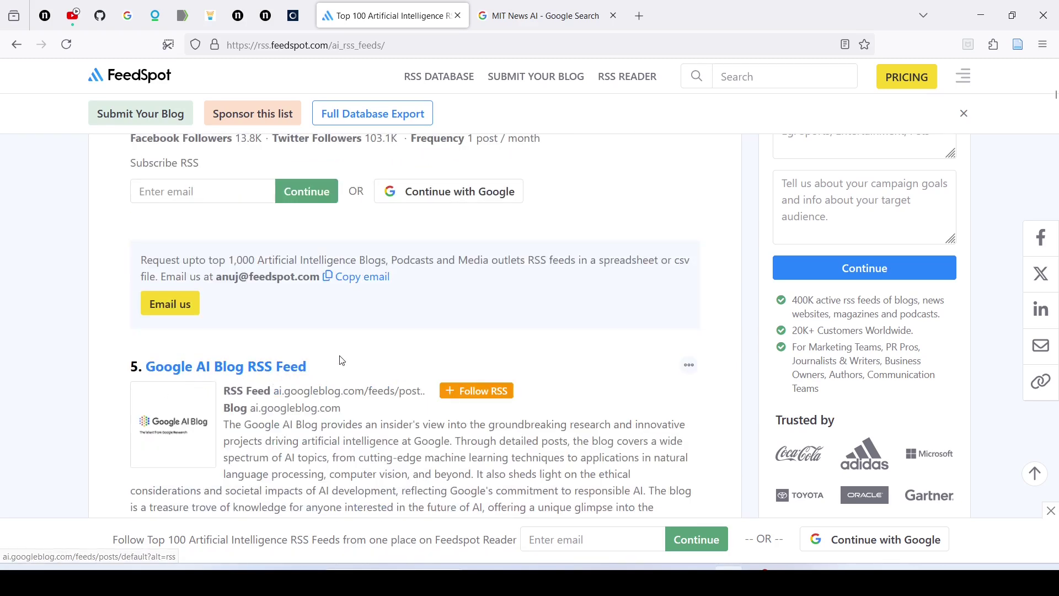
scroll(351, 346, down, 9)
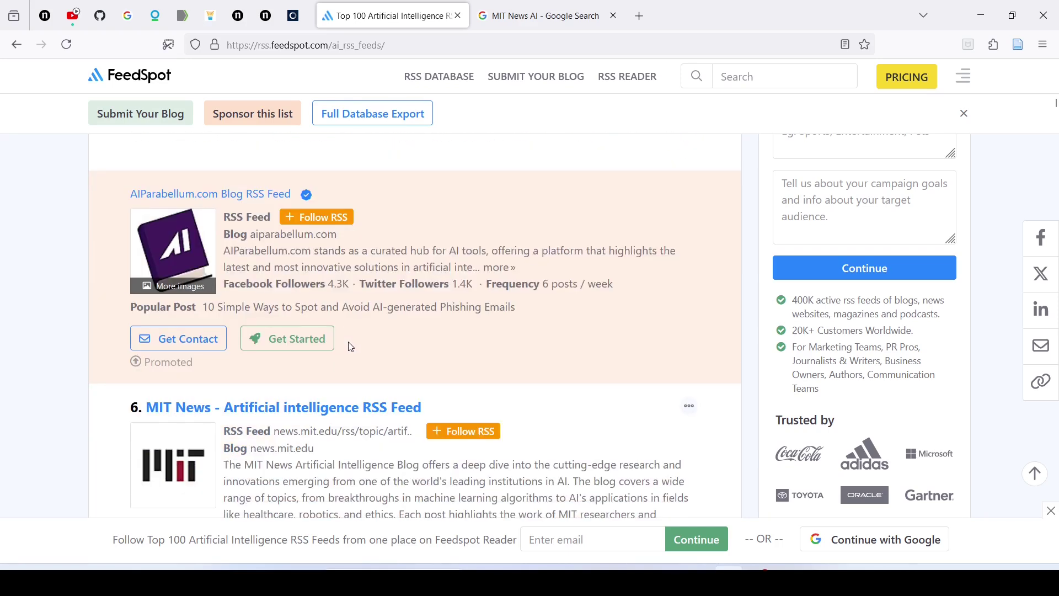
scroll(350, 346, down, 4)
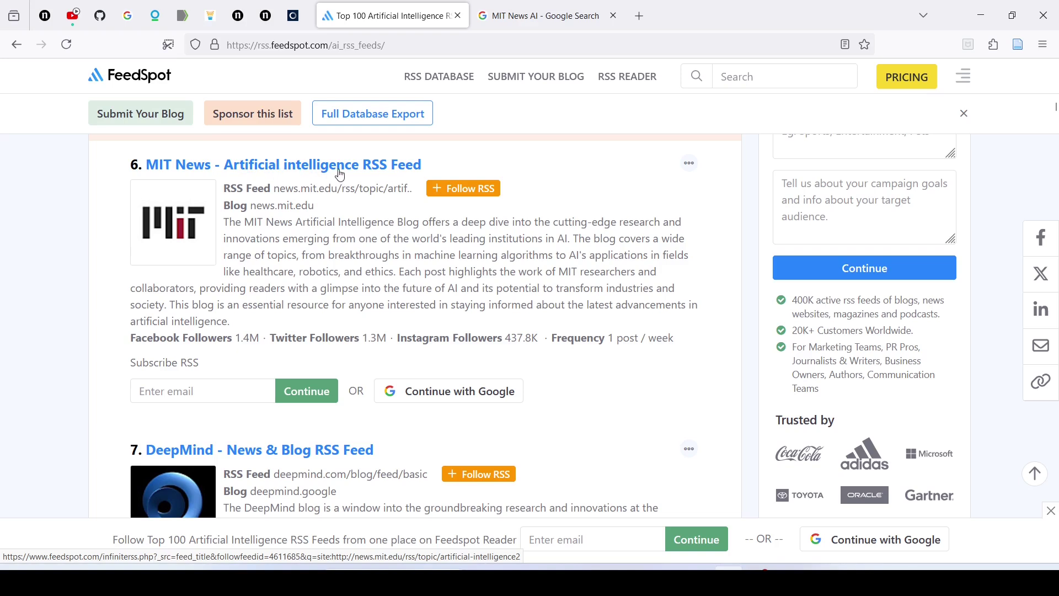
Step: Open MIT News' Artificial intelligence topic page from the "MIT News AI" search results and copy the link of its News Articles RSS feed
key(ctrl+Tab)
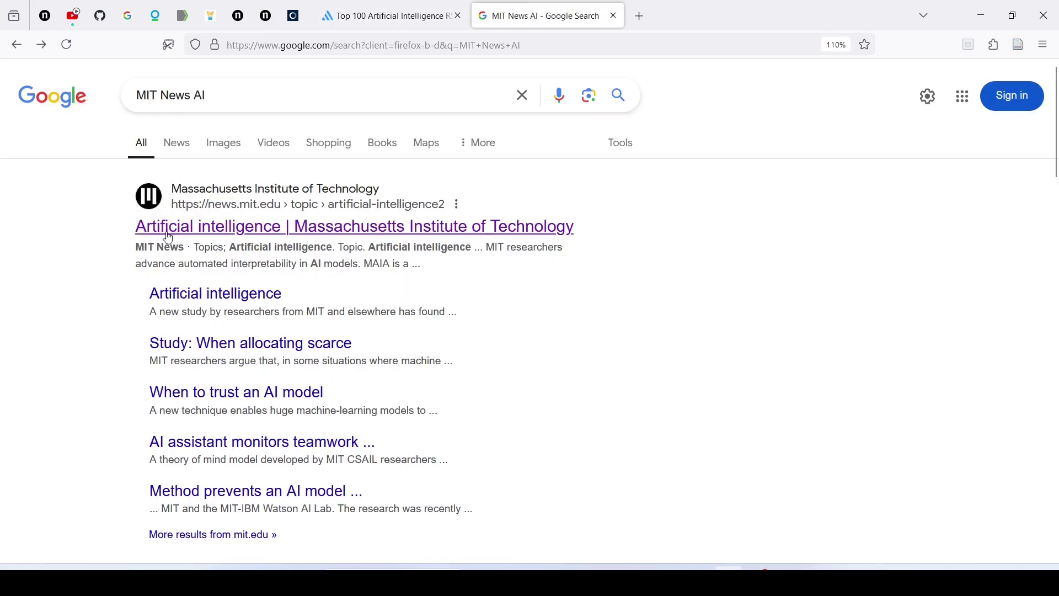
click(237, 236)
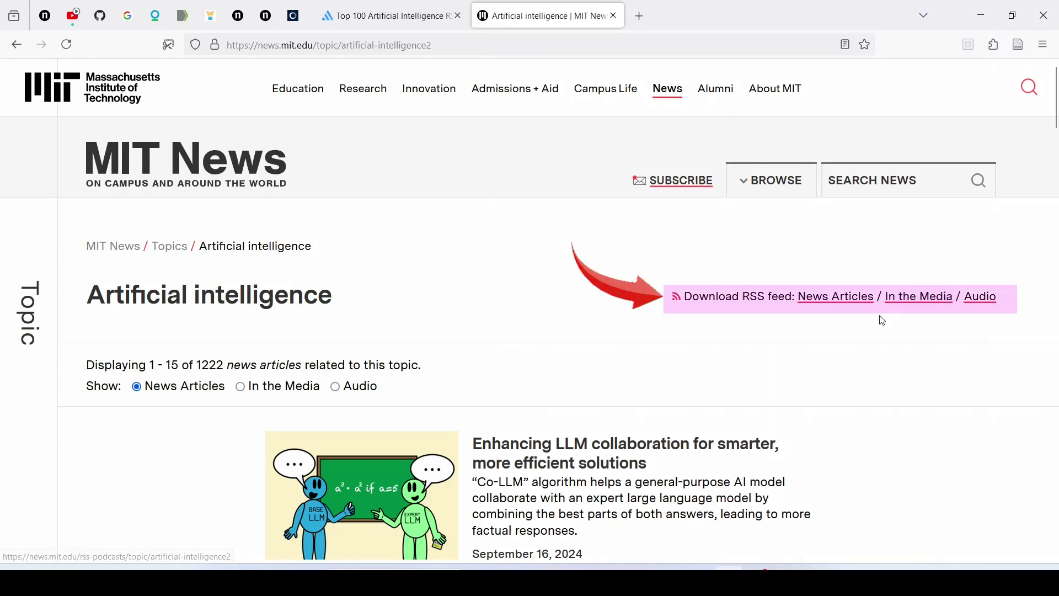
right_click(837, 298)
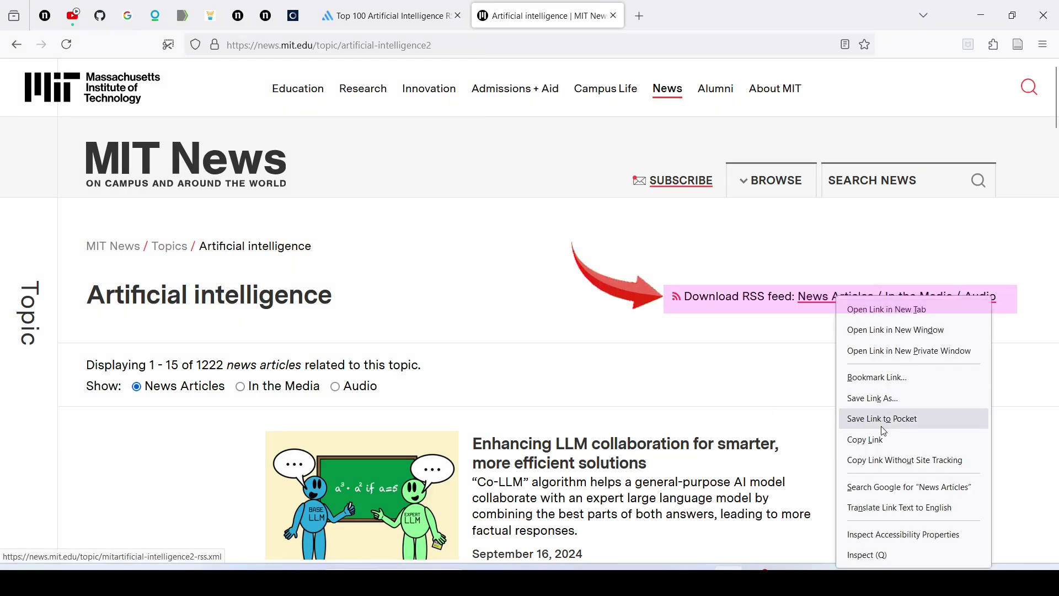
click(876, 443)
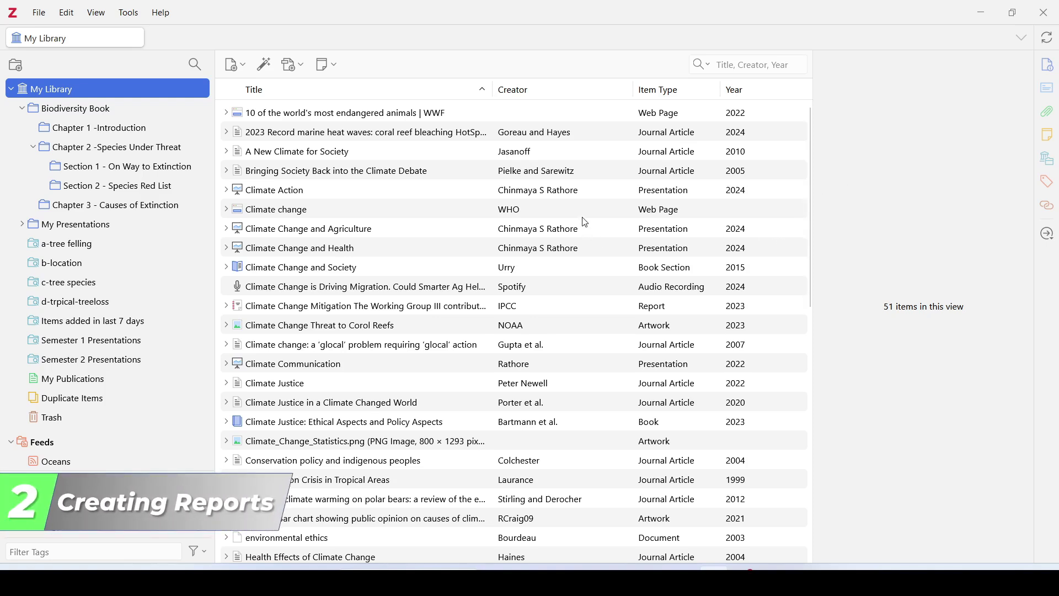
Step: View the note "My Note on This Paper" attached to "A New Climate for Society" and collapse the item again
click(526, 152)
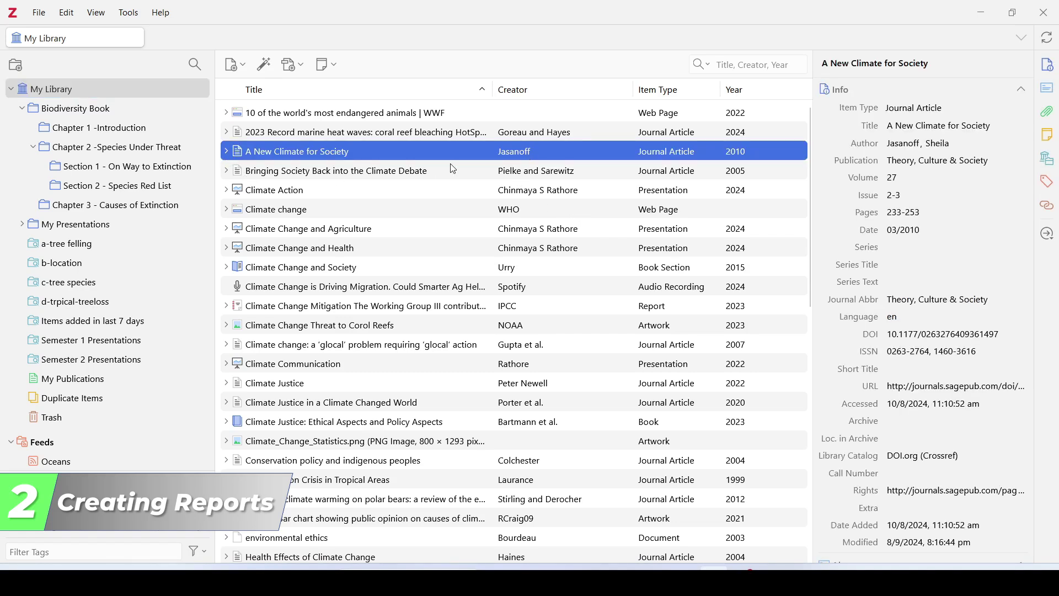
click(227, 152)
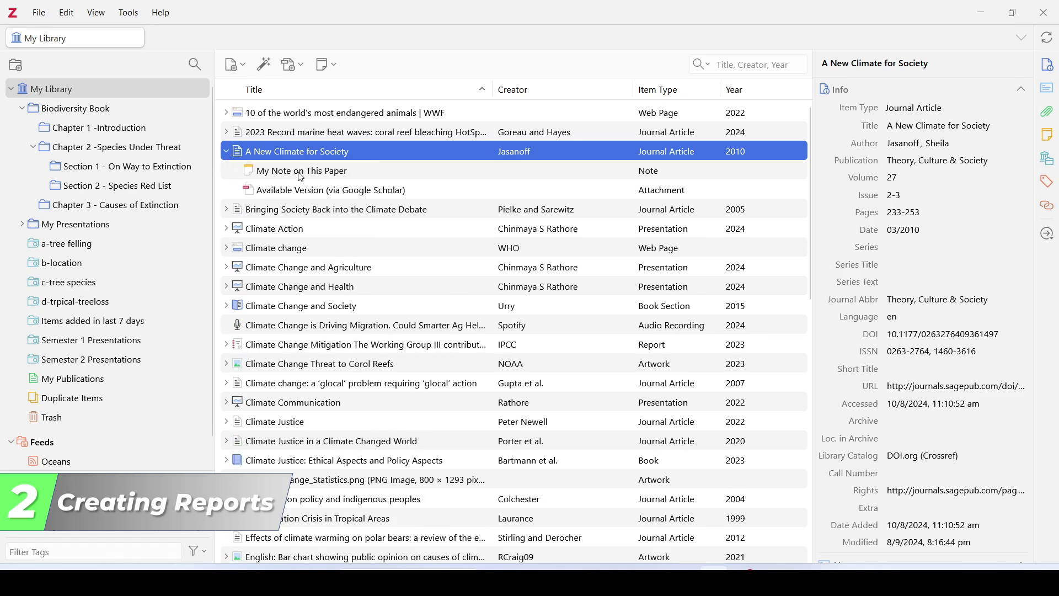
click(290, 176)
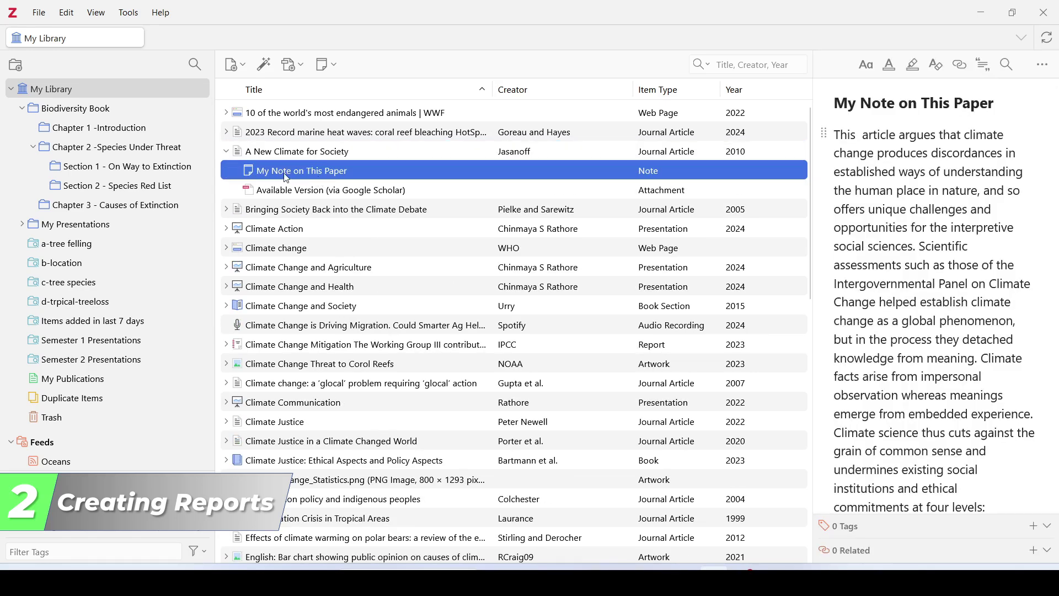
click(226, 152)
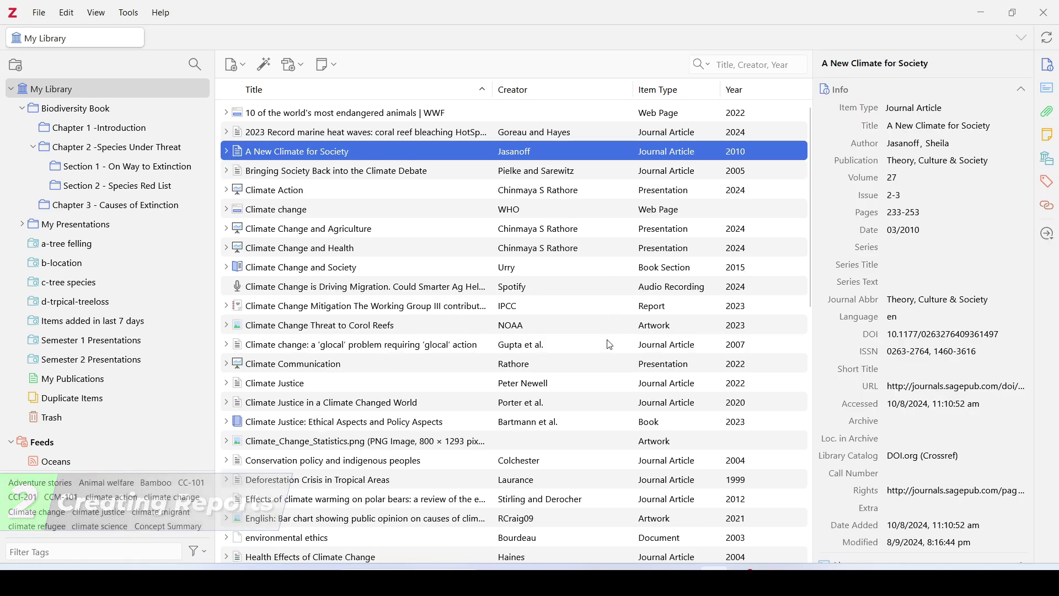
Step: Add the "Climate Justice: Ethical Aspects", "Deforestation Crisis", "Intersectionality & Climate Justice", "Rapid Climate Change" and "Researching climate justice" items to the selection
ctrl+click(577, 425)
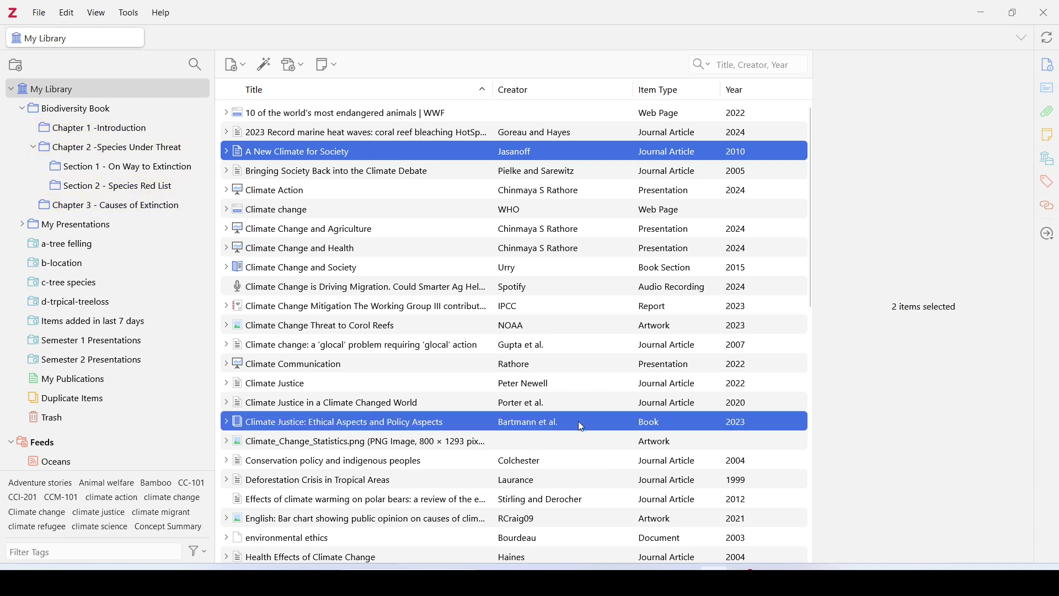
ctrl+click(539, 483)
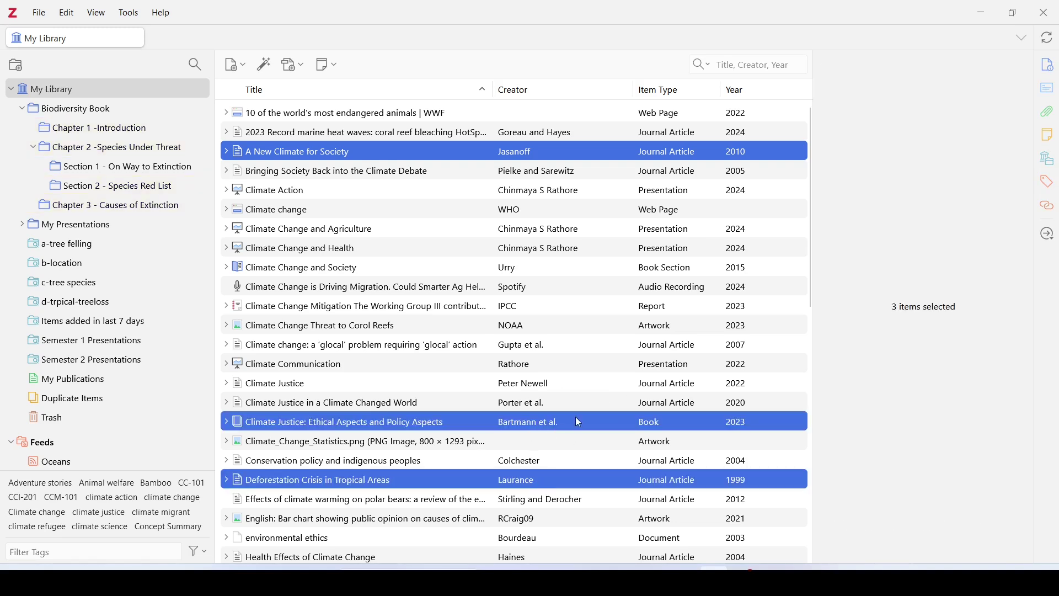
scroll(578, 422, down, 6)
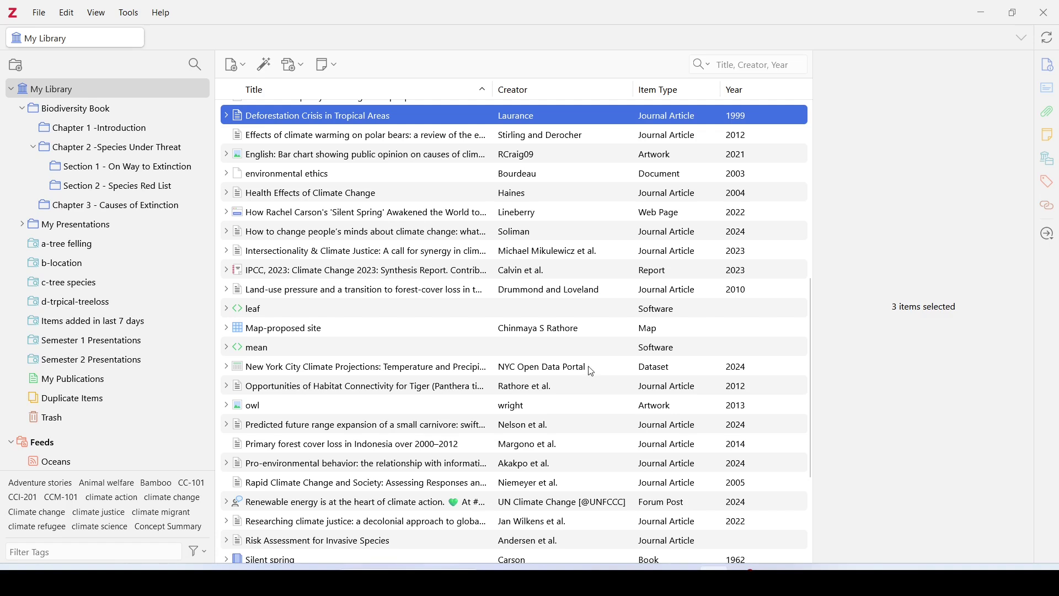
ctrl+click(565, 256)
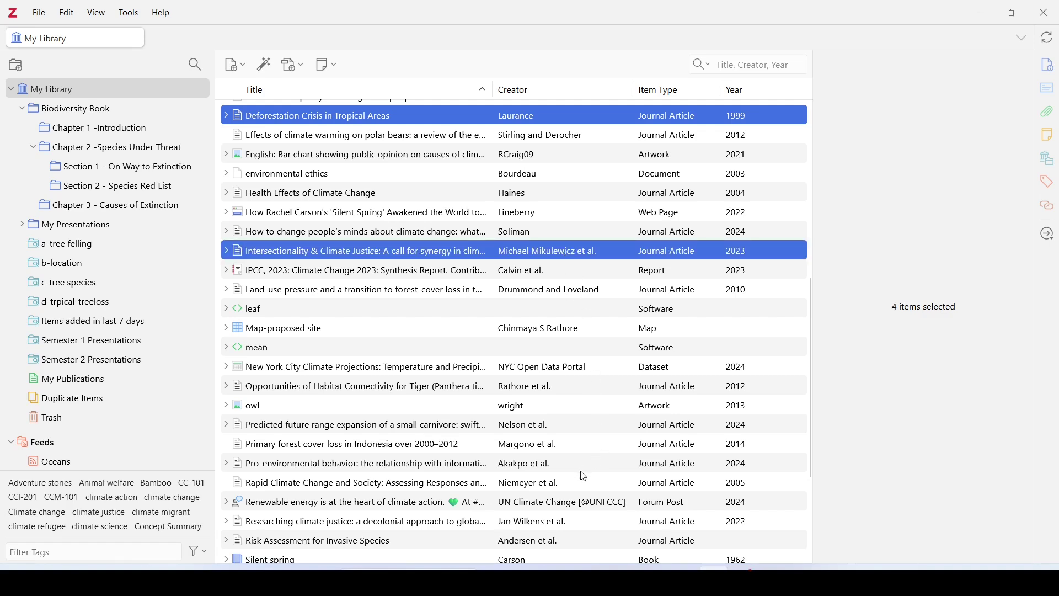
ctrl+click(568, 488)
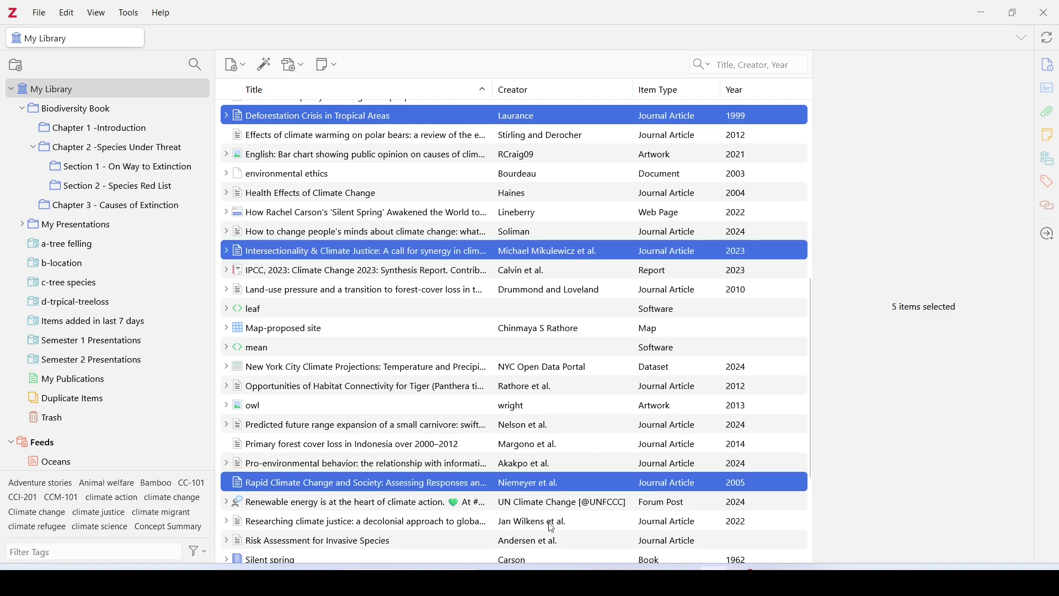
ctrl+click(553, 524)
scroll(595, 428, up, 6)
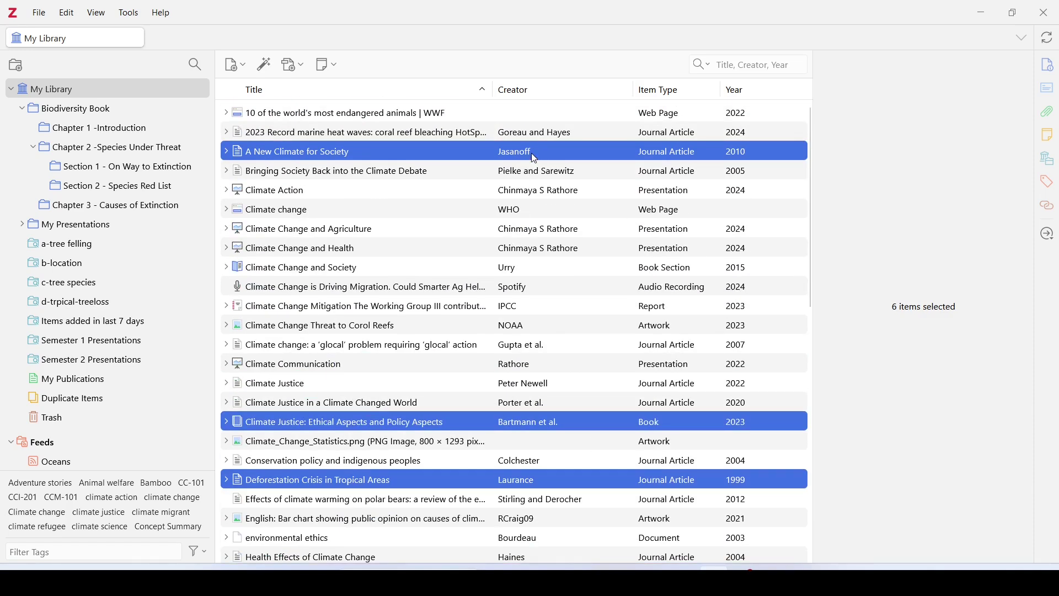
Step: Generate a report from the six selected items, look through its entries and close it
right_click(584, 153)
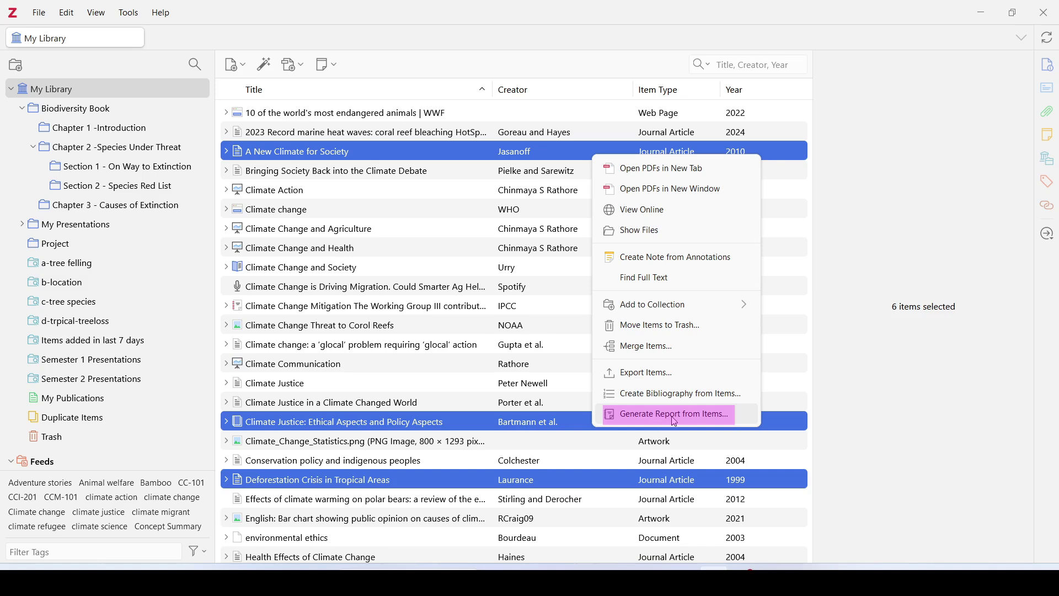
click(707, 420)
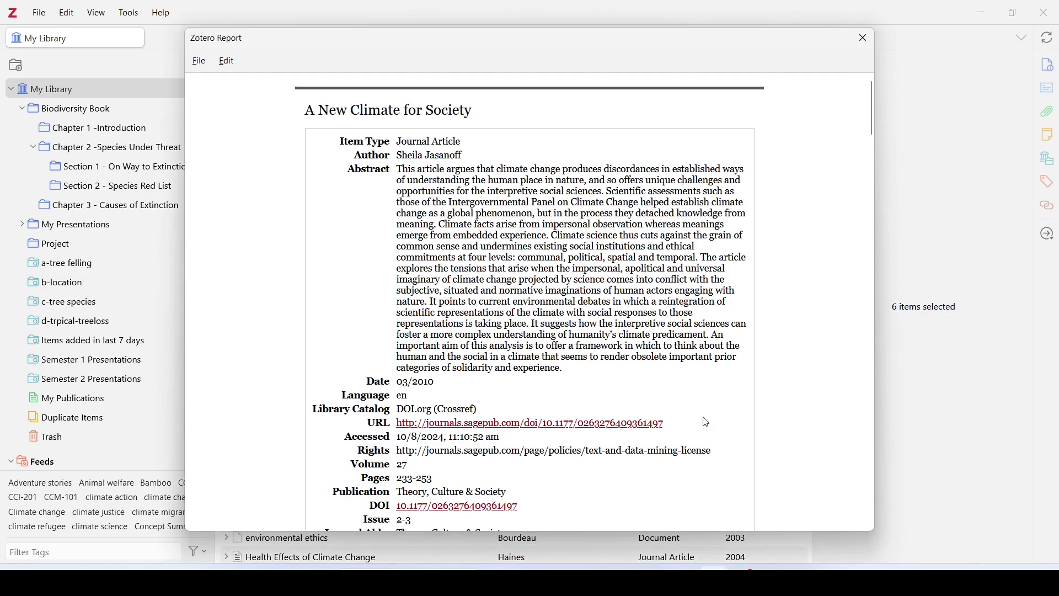
scroll(546, 221, down, 20)
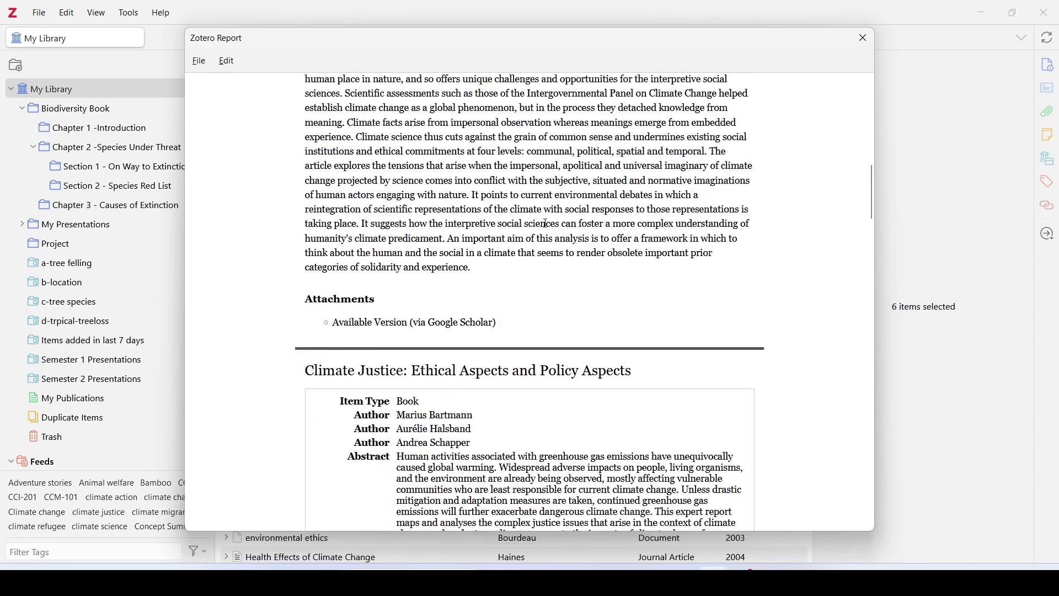
scroll(548, 237, down, 15)
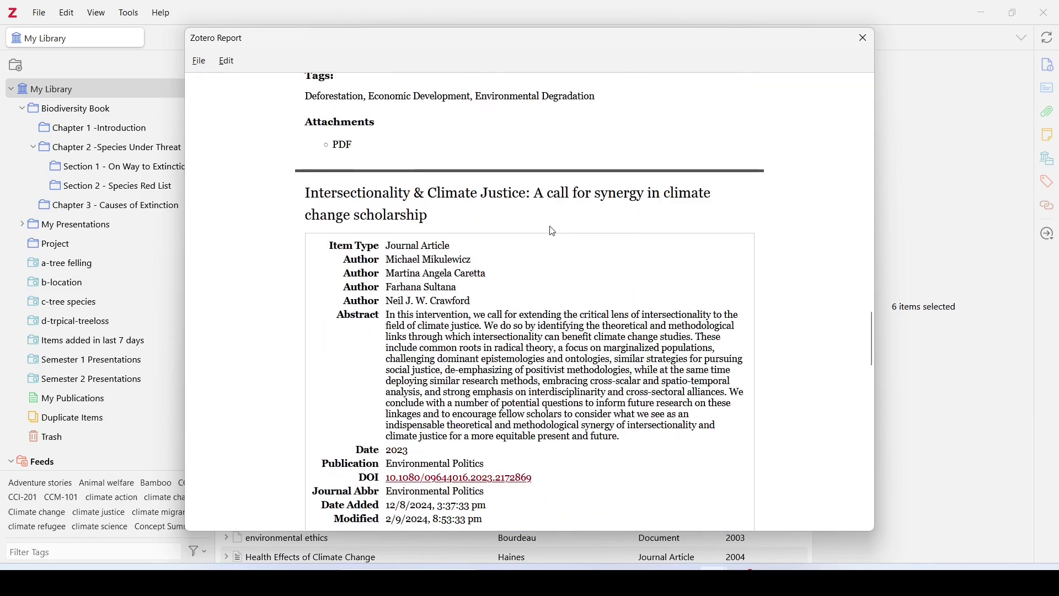
click(864, 38)
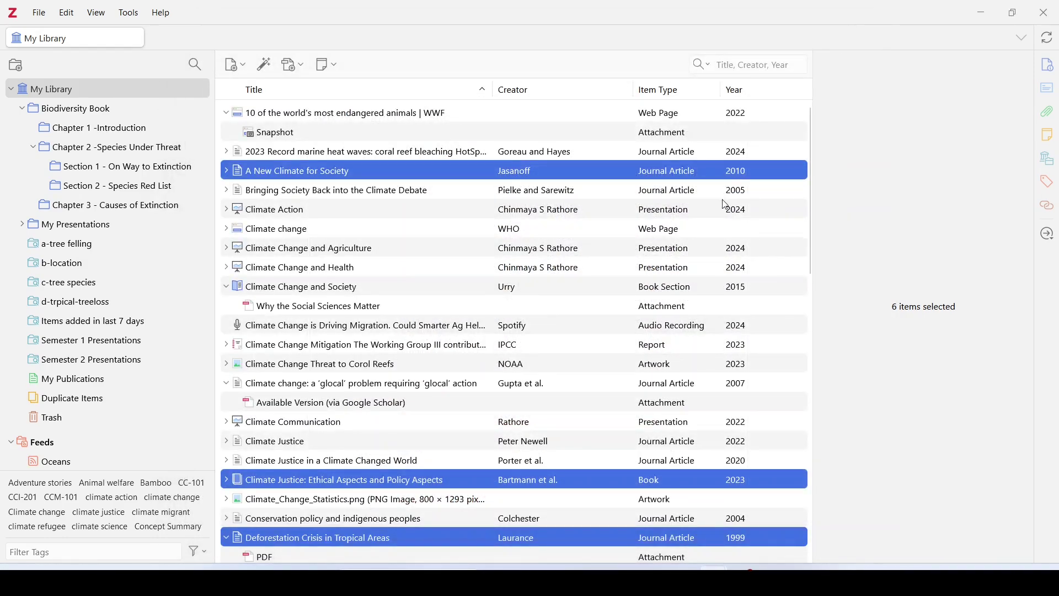
Step: Add the six selected items to a new collection named "project" in My Library
right_click(601, 174)
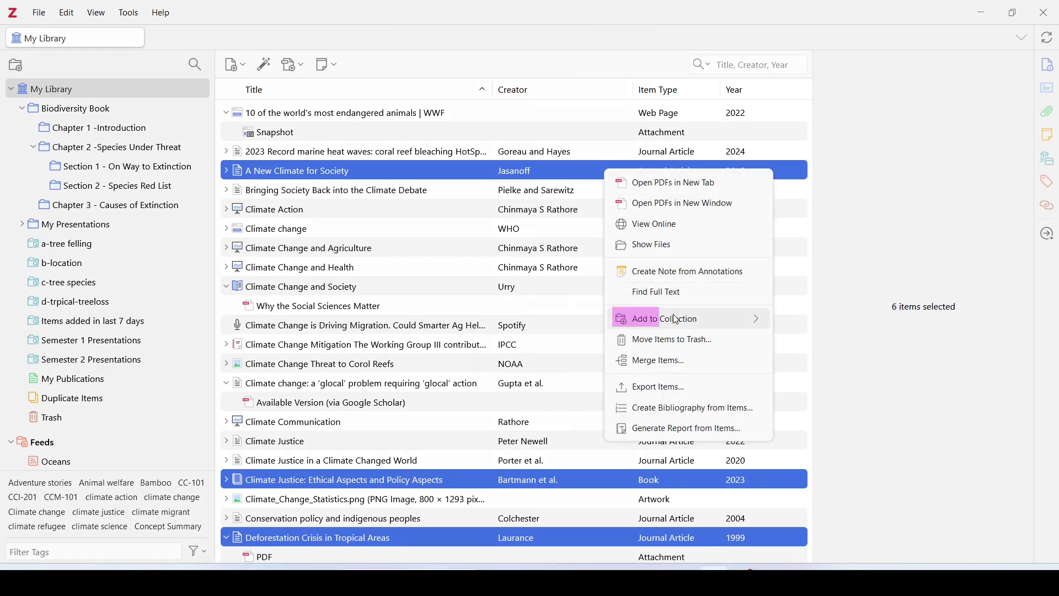
mouse_move(689, 320)
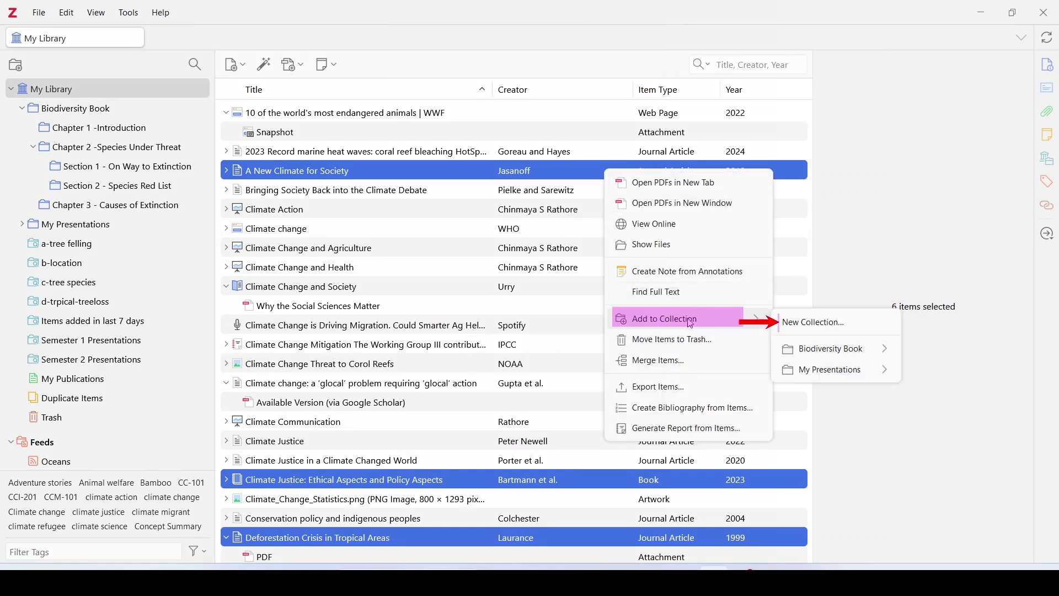
click(817, 323)
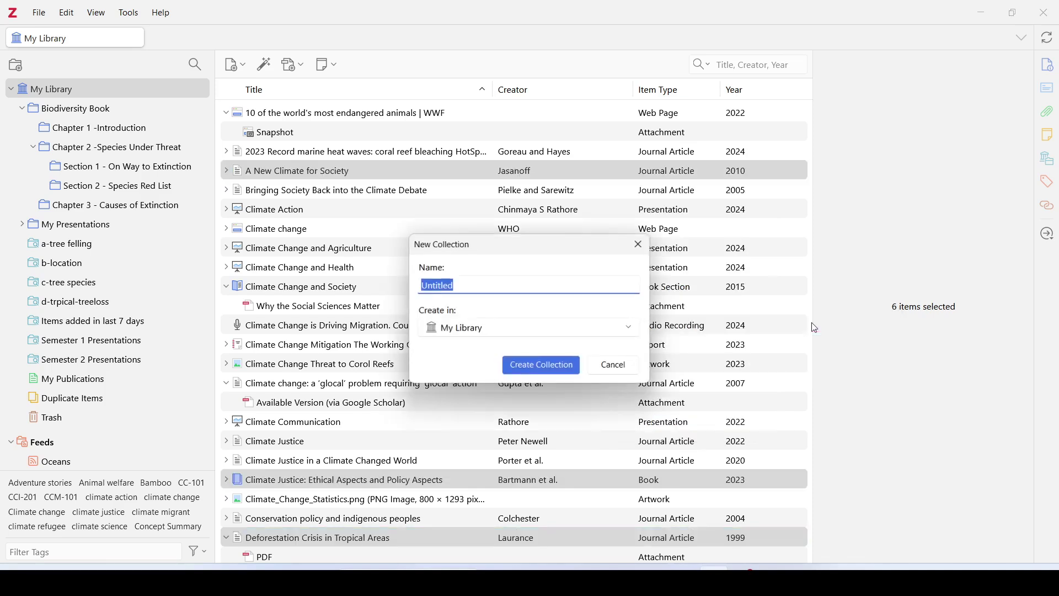
text(project)
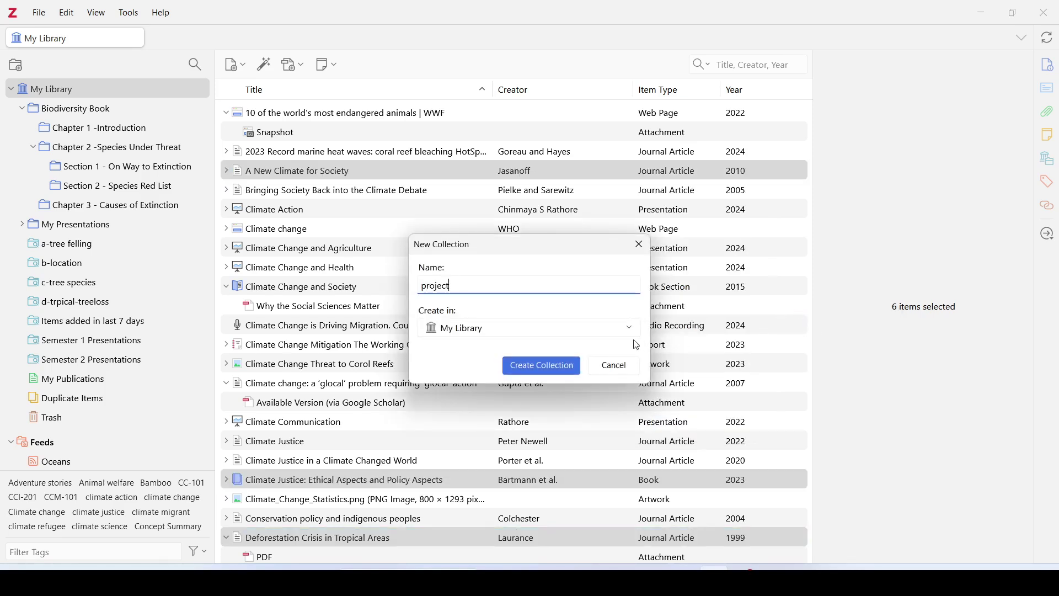
click(542, 366)
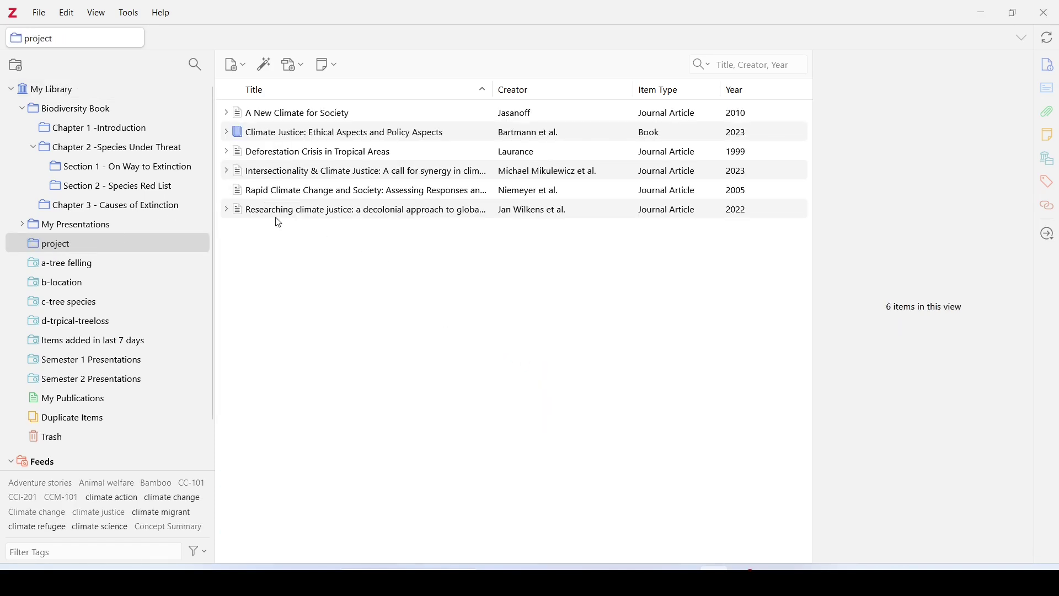
Step: Generate a report from the whole "project" collection
right_click(159, 249)
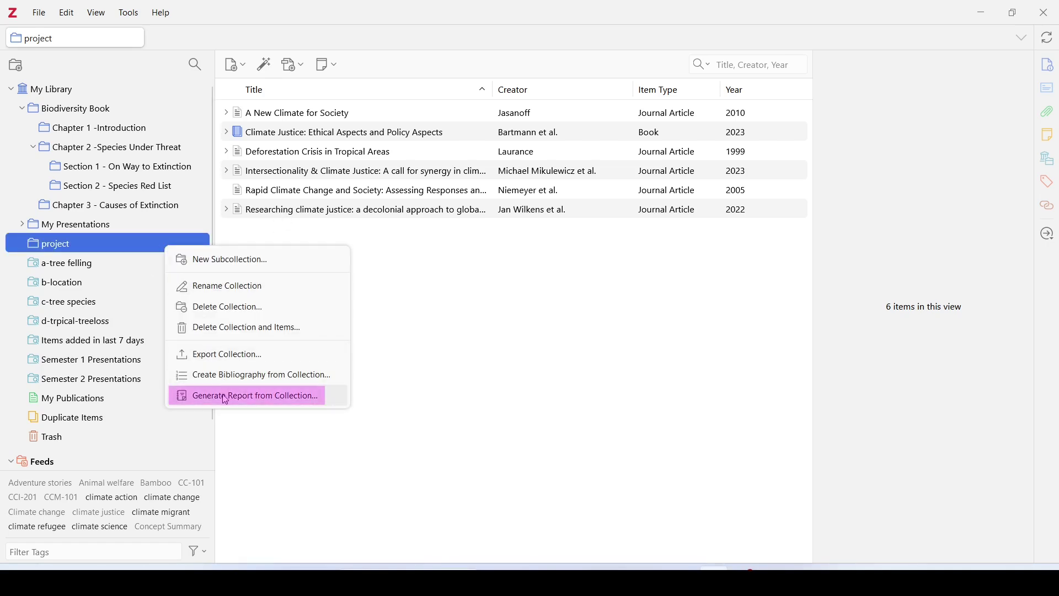
click(307, 406)
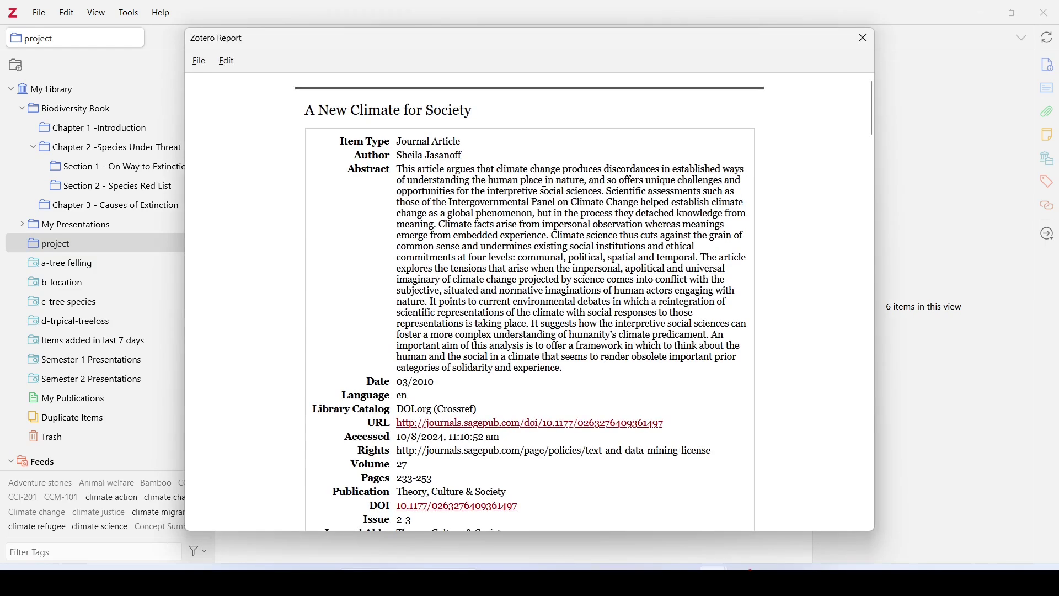
scroll(543, 181, down, 10)
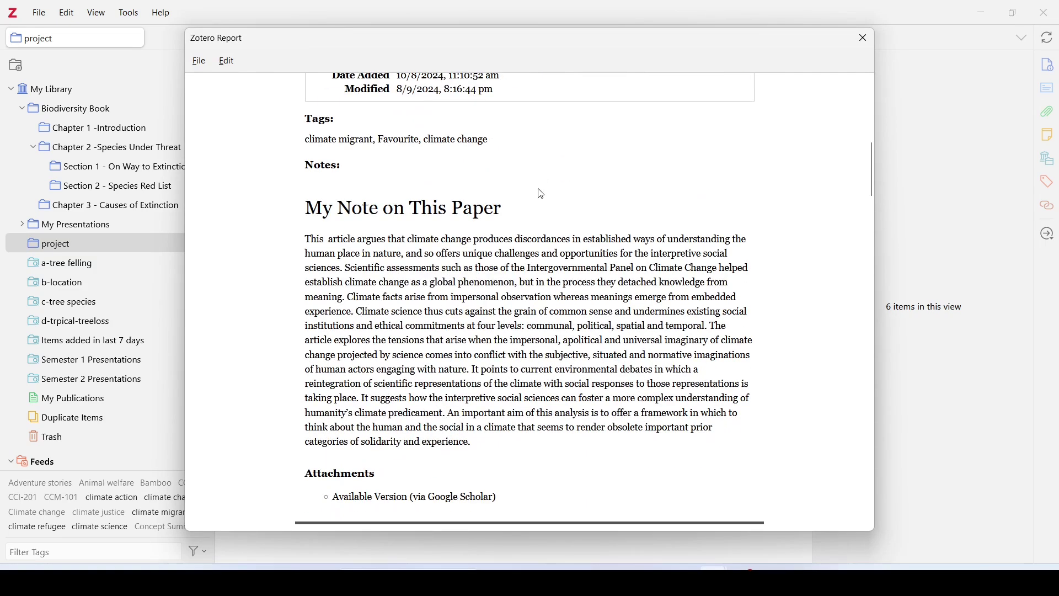
scroll(543, 194, up, 10)
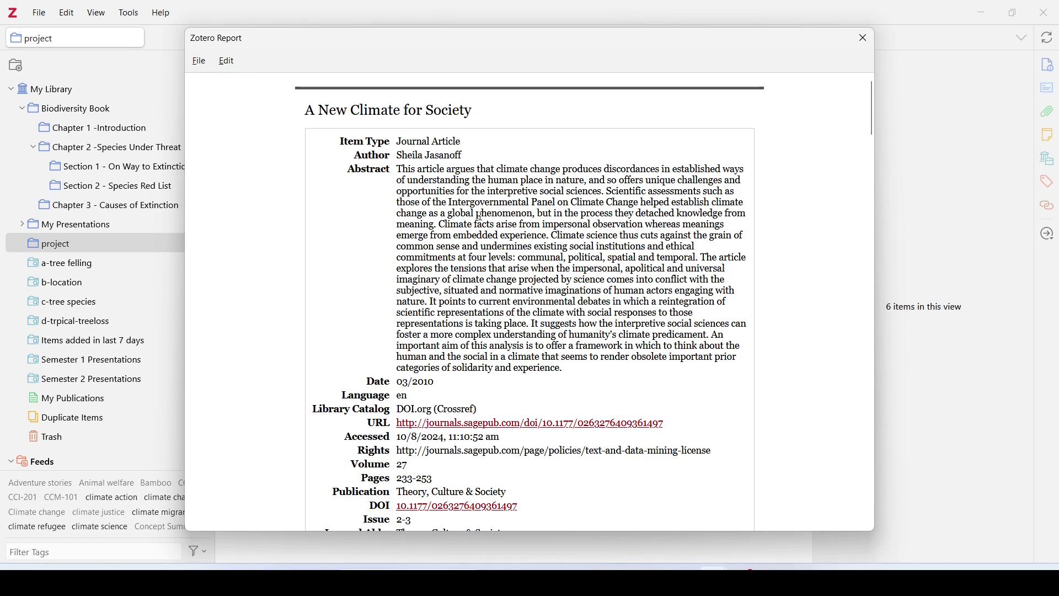
Step: Examine the report's bibliographic details, abstracts, tags, notes and attachments for each item, from "A New Climate for Society" to the last entry
scroll(480, 216, down, 8)
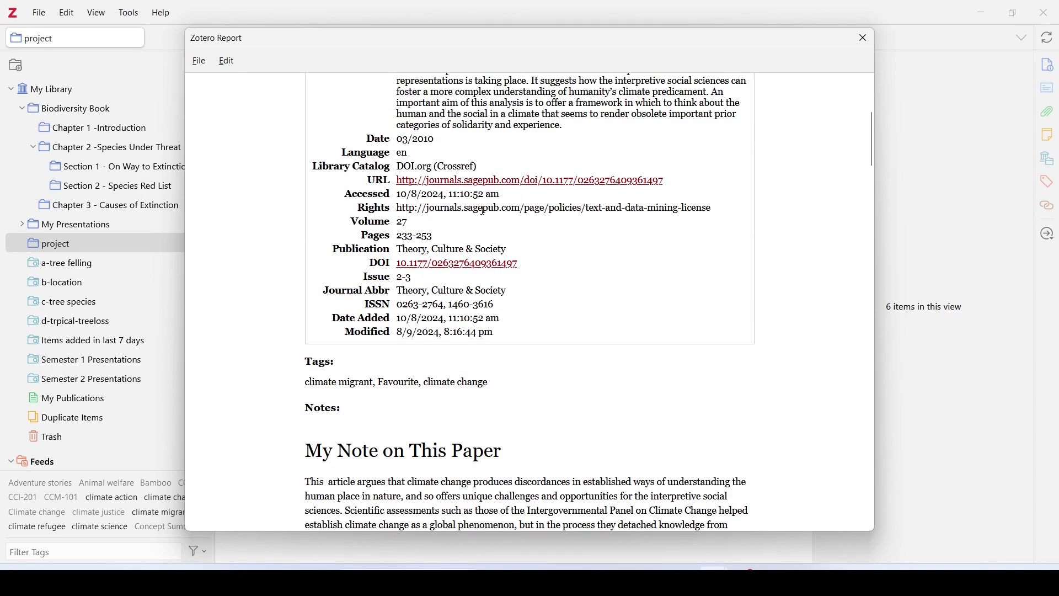
scroll(483, 211, up, 8)
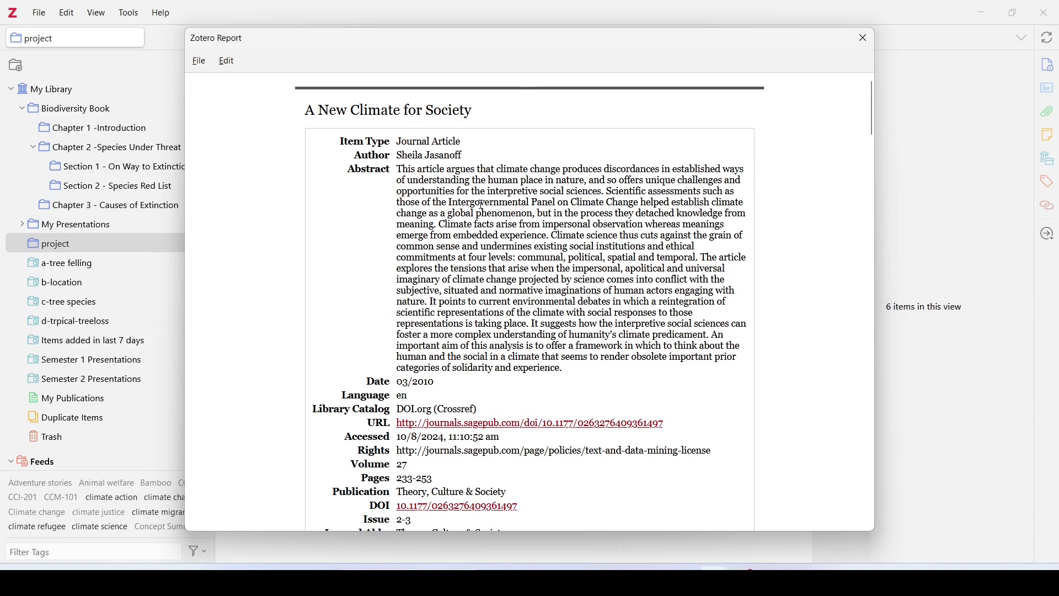
scroll(479, 215, down, 10)
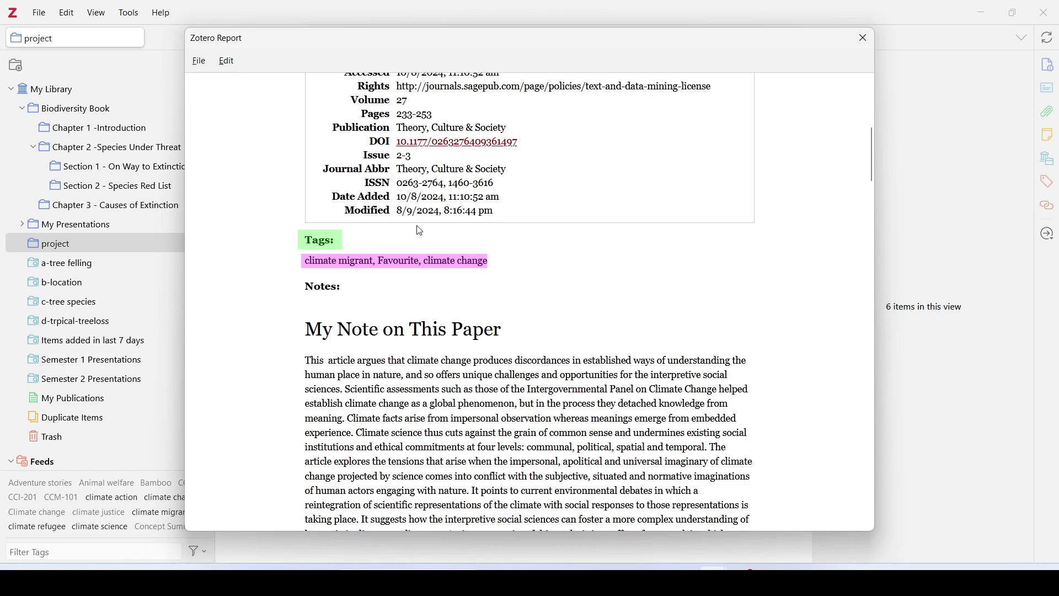
scroll(420, 231, down, 3)
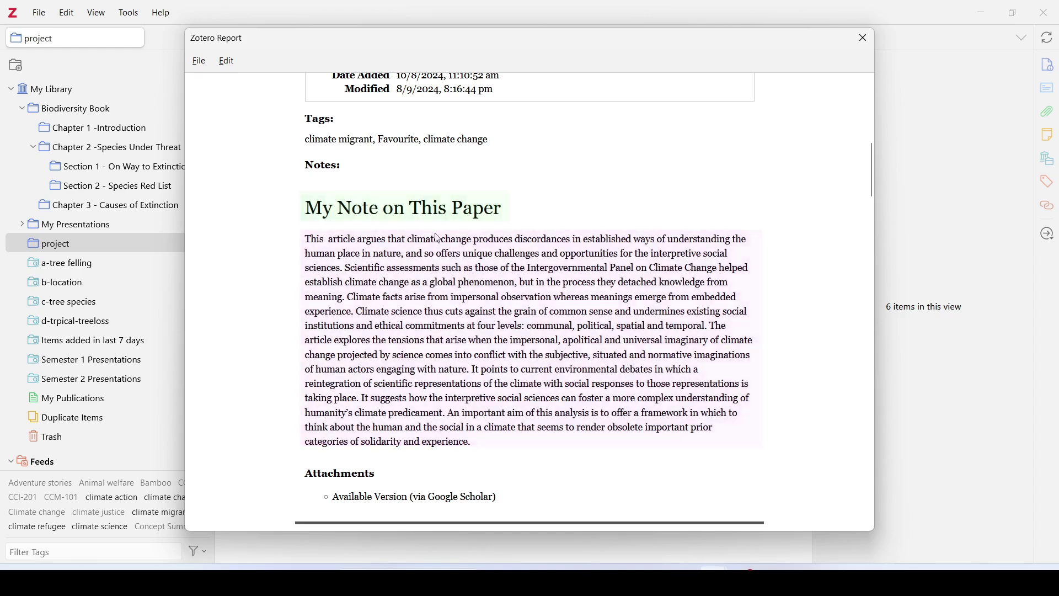
scroll(437, 235, down, 2)
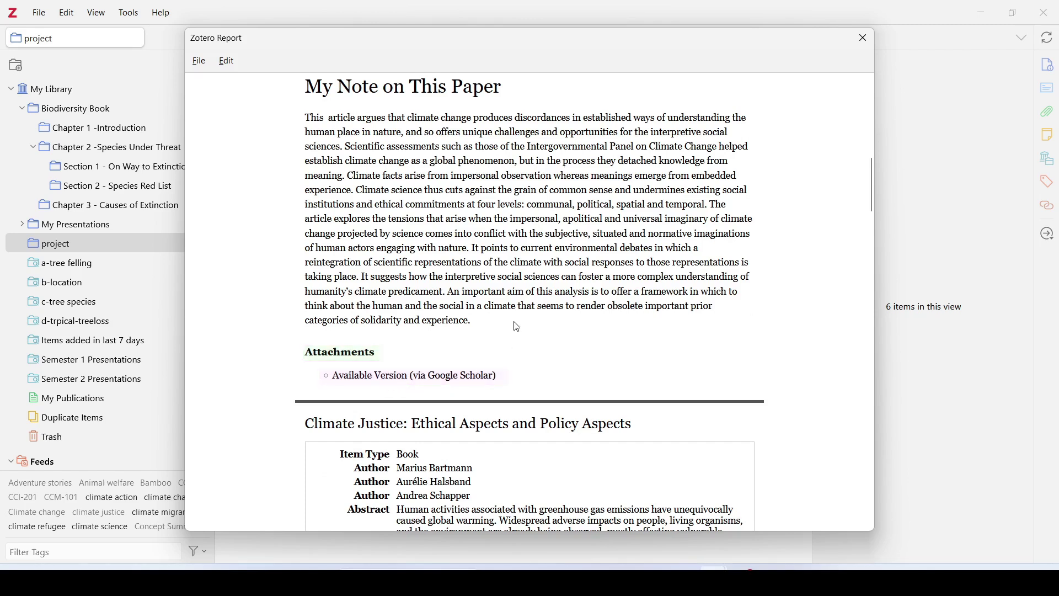
scroll(516, 324, down, 5)
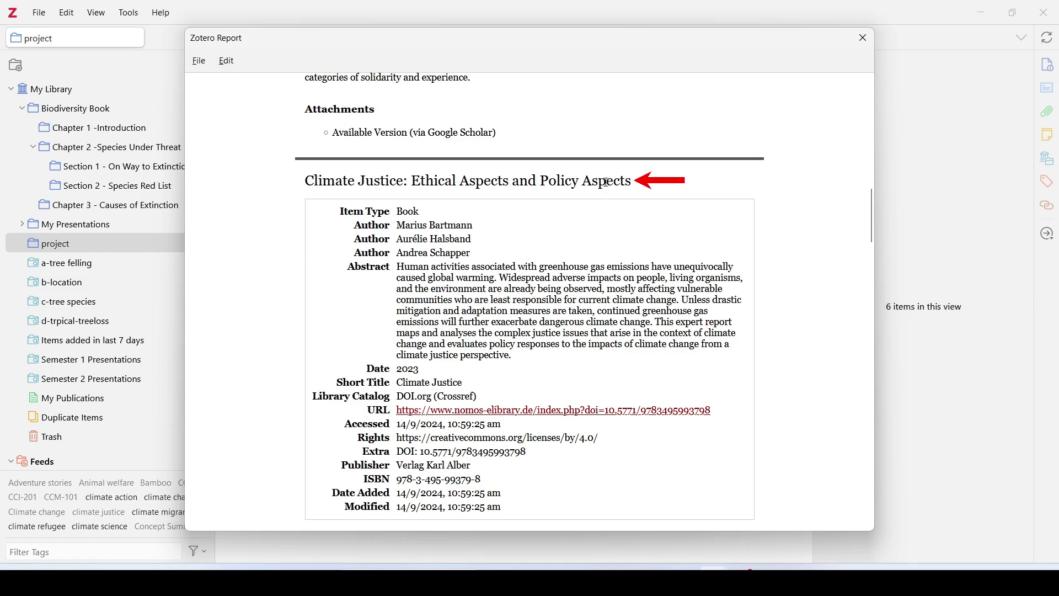
scroll(596, 198, down, 4)
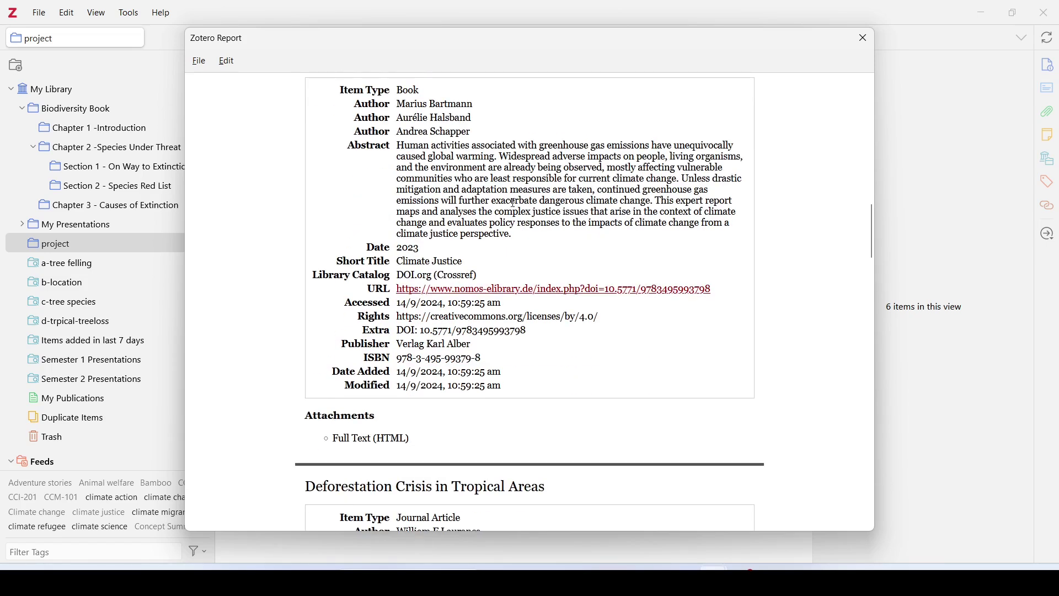
scroll(515, 203, down, 4)
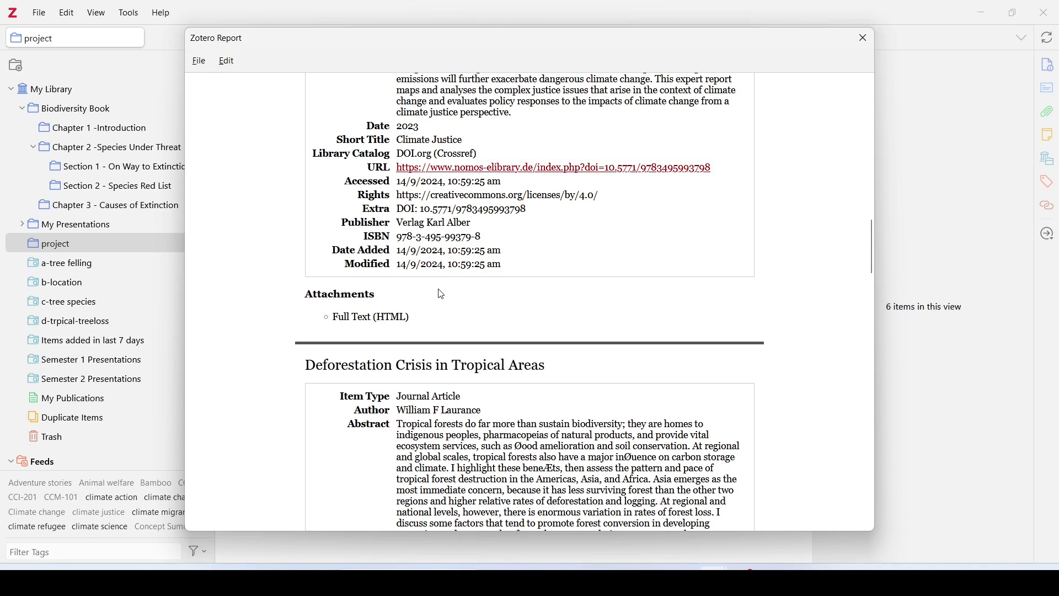
scroll(441, 294, down, 8)
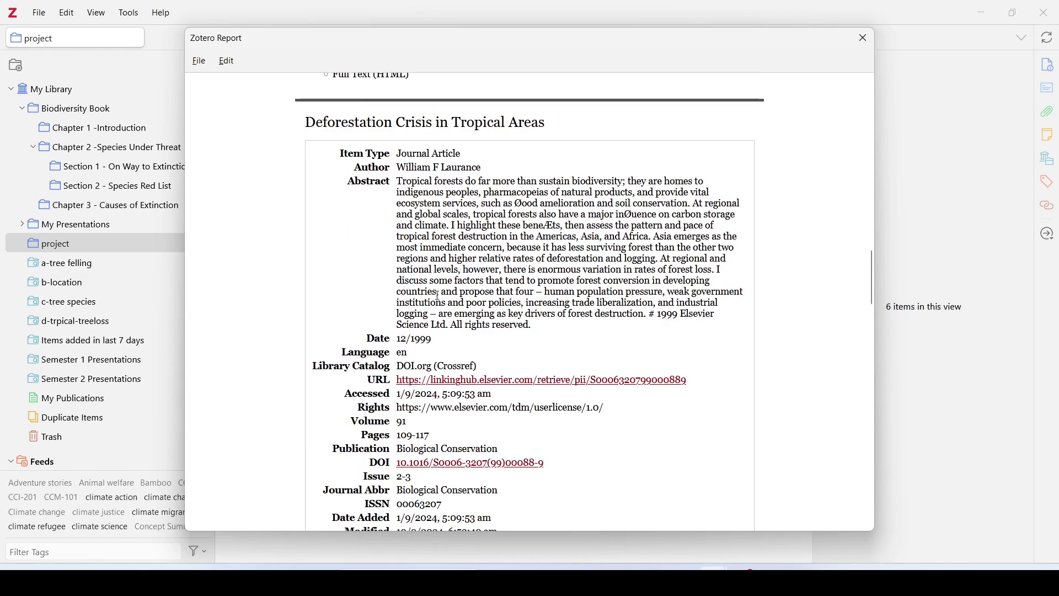
scroll(441, 210, down, 8)
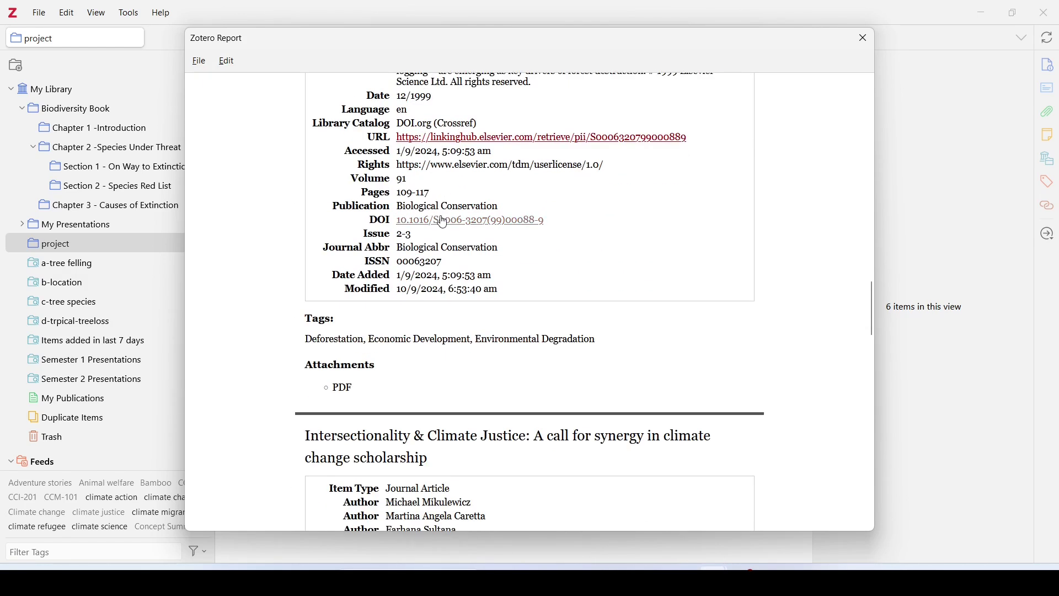
scroll(443, 222, down, 20)
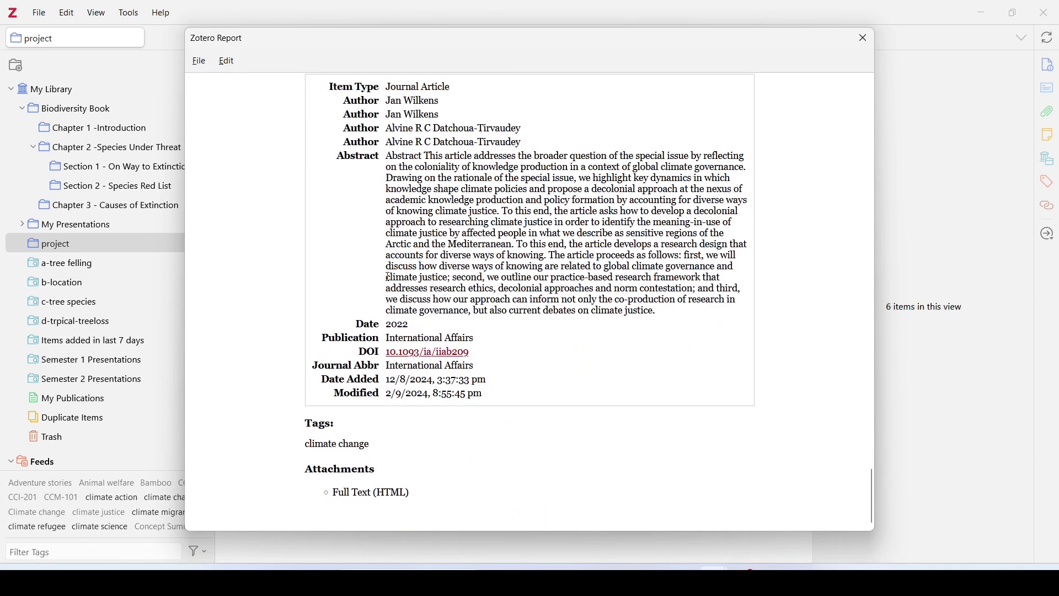
Step: Return to the start of the report, glance at the first entry's note, and view the report's saving and printing options
scroll(407, 295, up, 20)
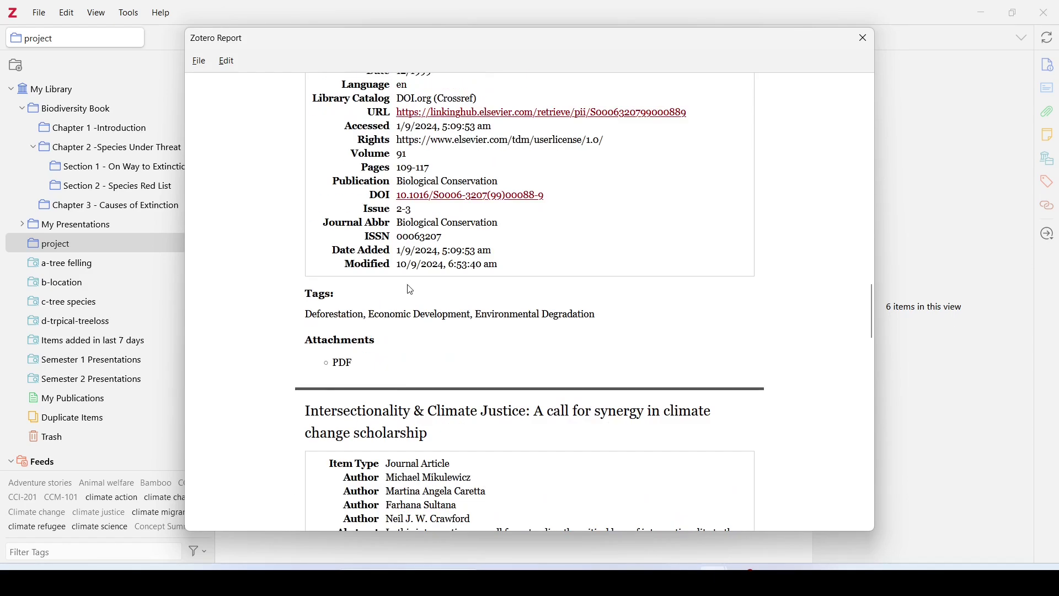
scroll(411, 287, up, 12)
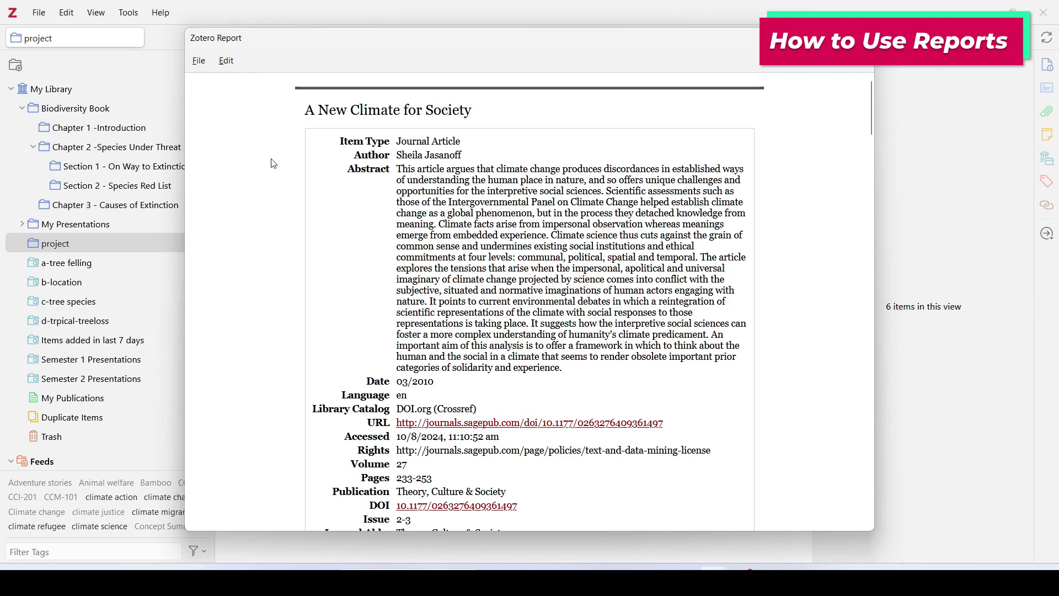
scroll(434, 153, down, 10)
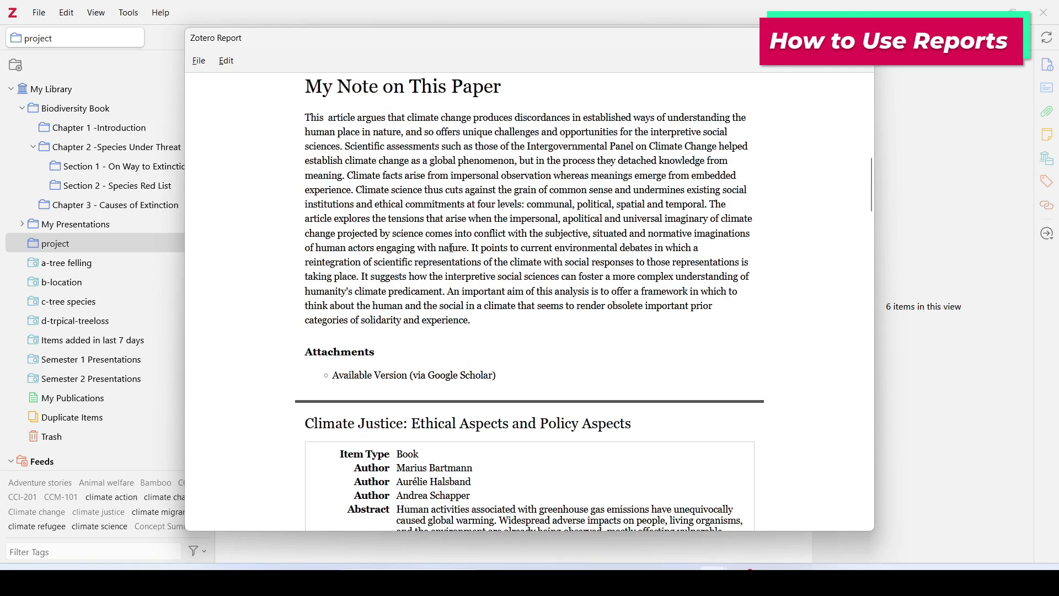
scroll(452, 248, up, 10)
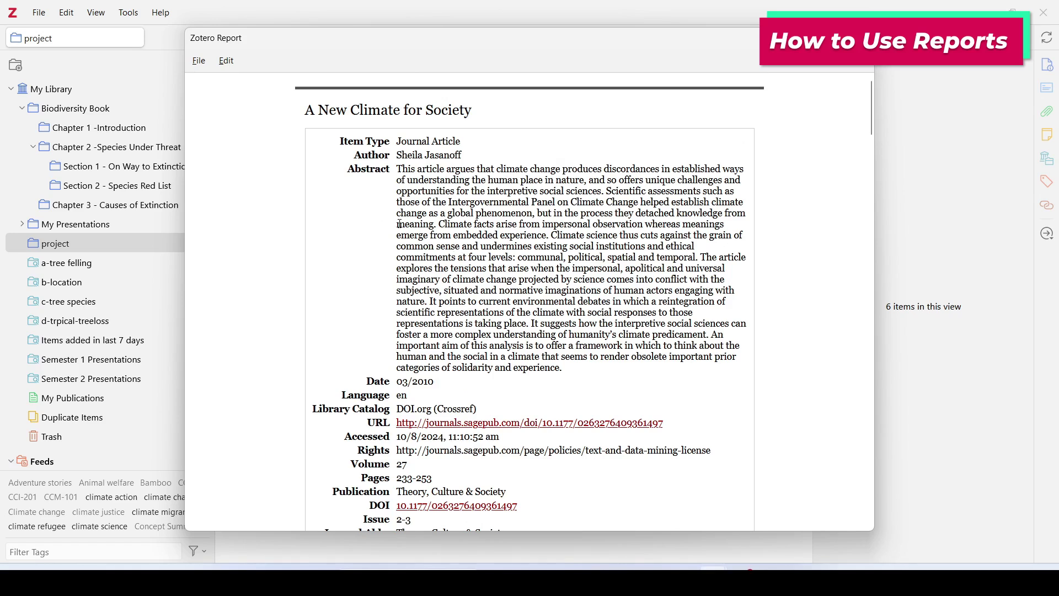
click(199, 63)
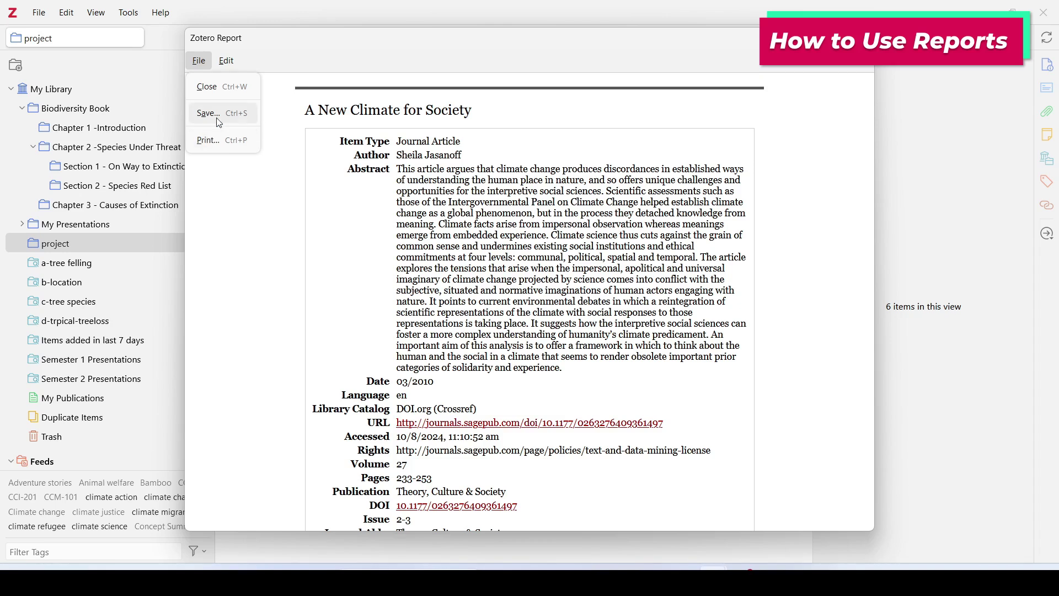
click(230, 69)
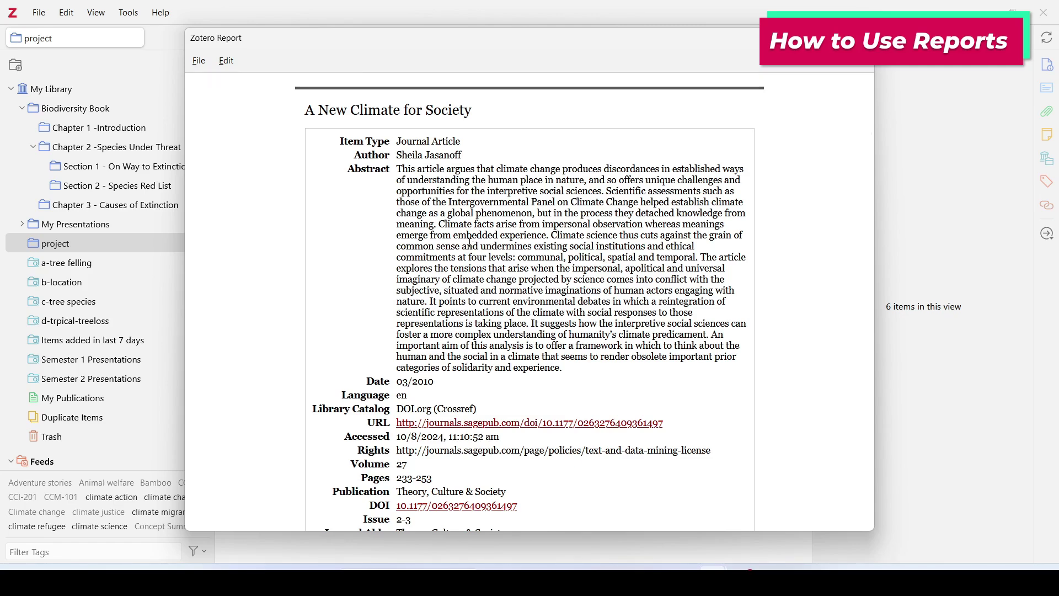
Step: Review the "project" report again, covering the first entry's tags, notes and attachments and the remaining items through to the last
scroll(470, 243, down, 15)
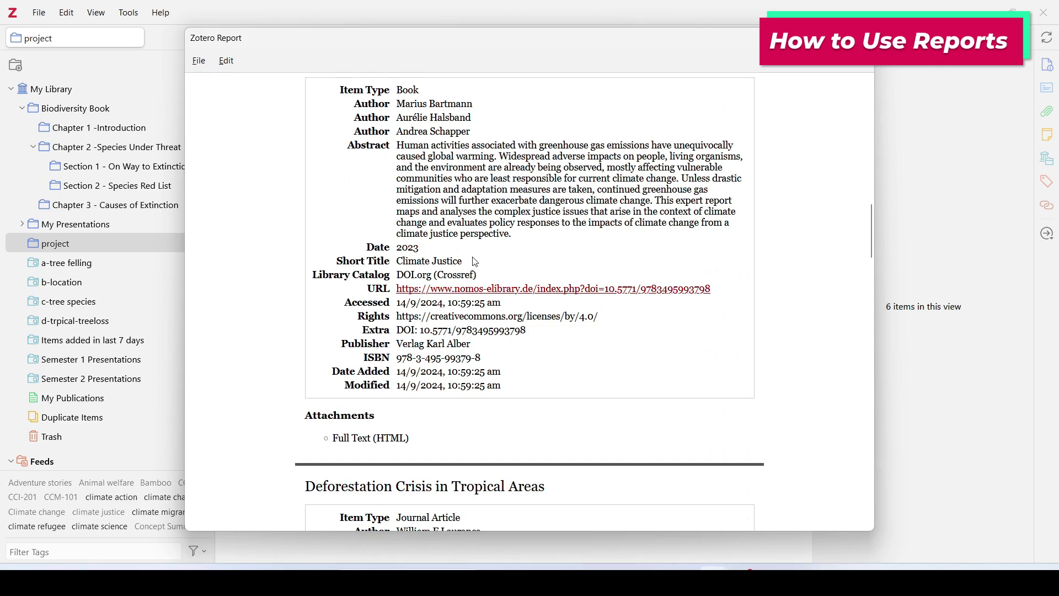
scroll(472, 270, down, 10)
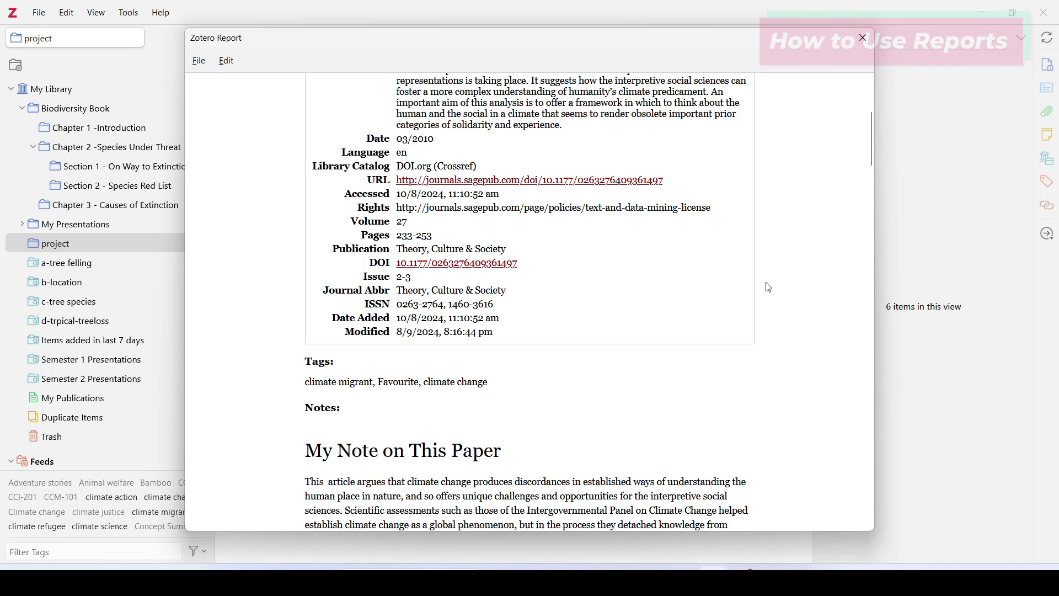
scroll(767, 284, up, 5)
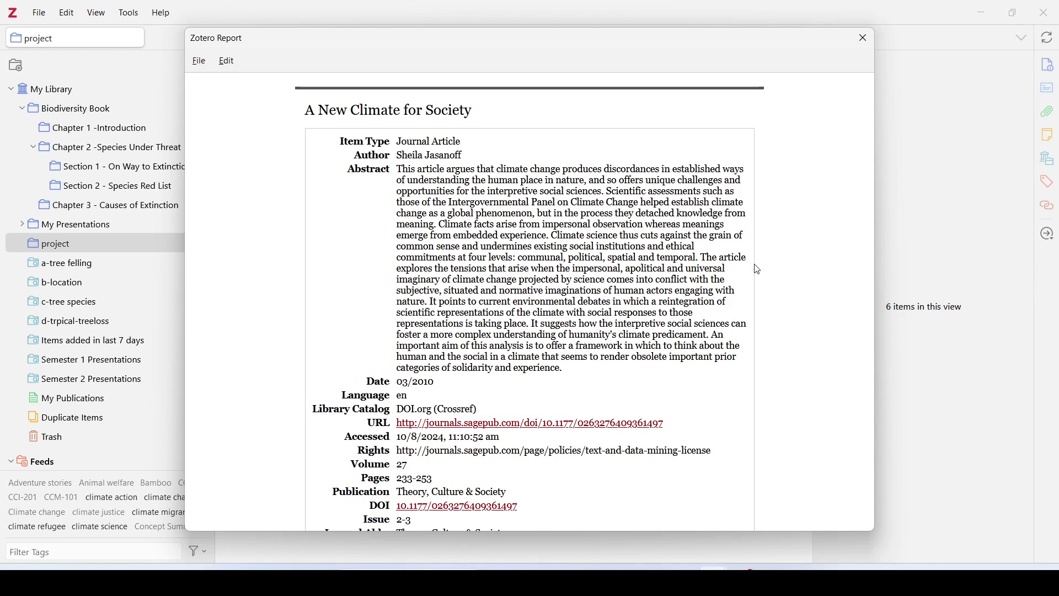
scroll(761, 271, down, 10)
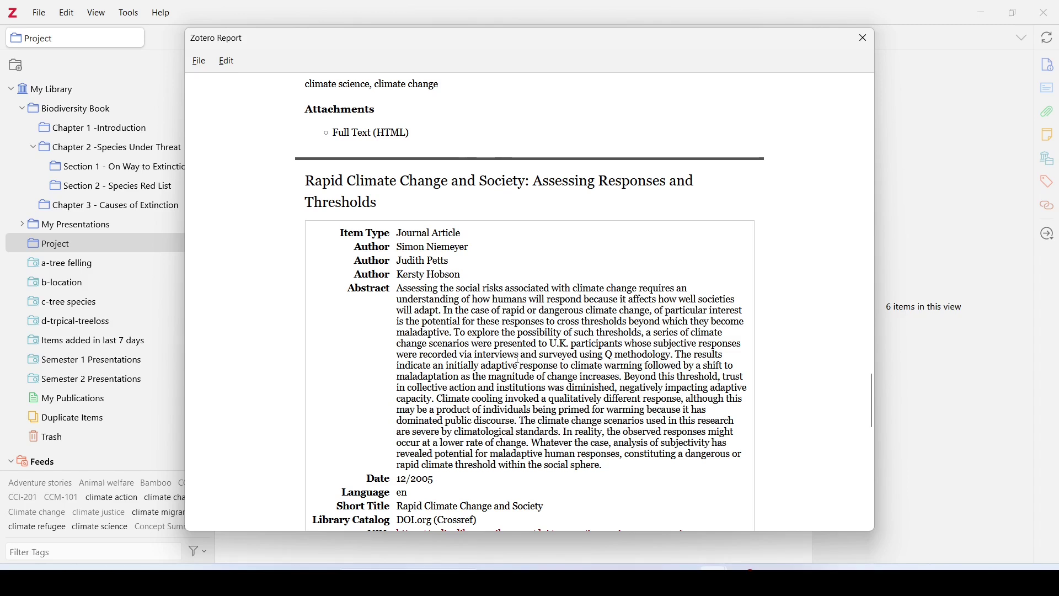
scroll(524, 358, down, 5)
scroll(531, 366, down, 4)
scroll(531, 366, down, 4)
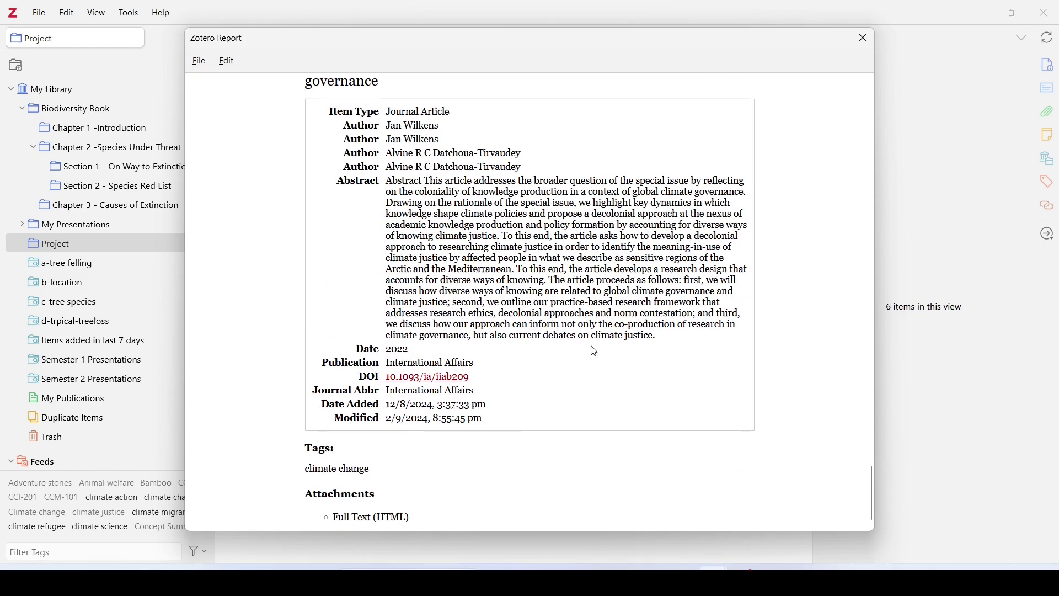
scroll(470, 363, up, 6)
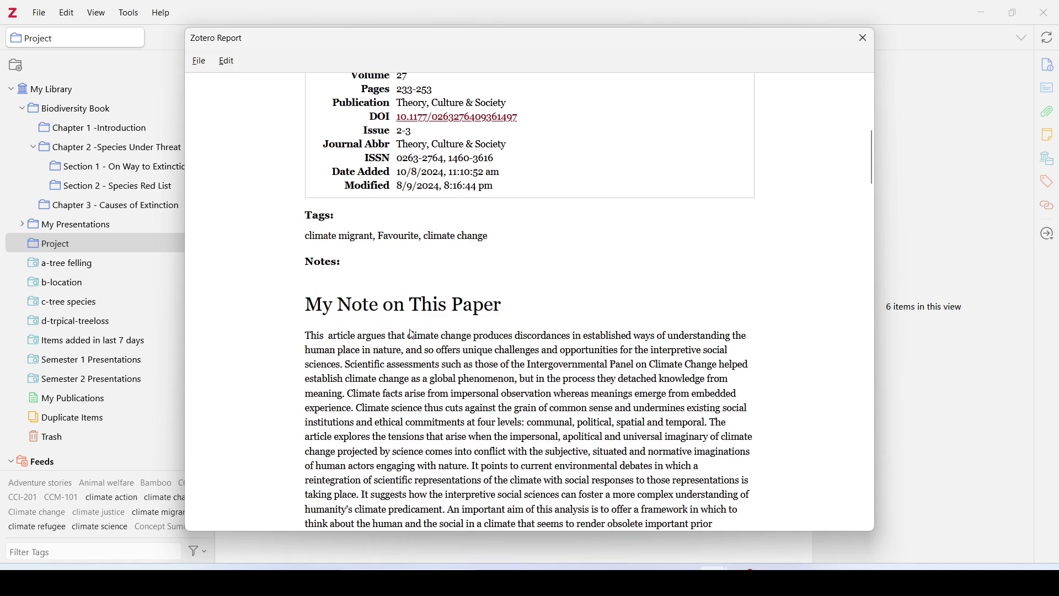
scroll(404, 331, down, 5)
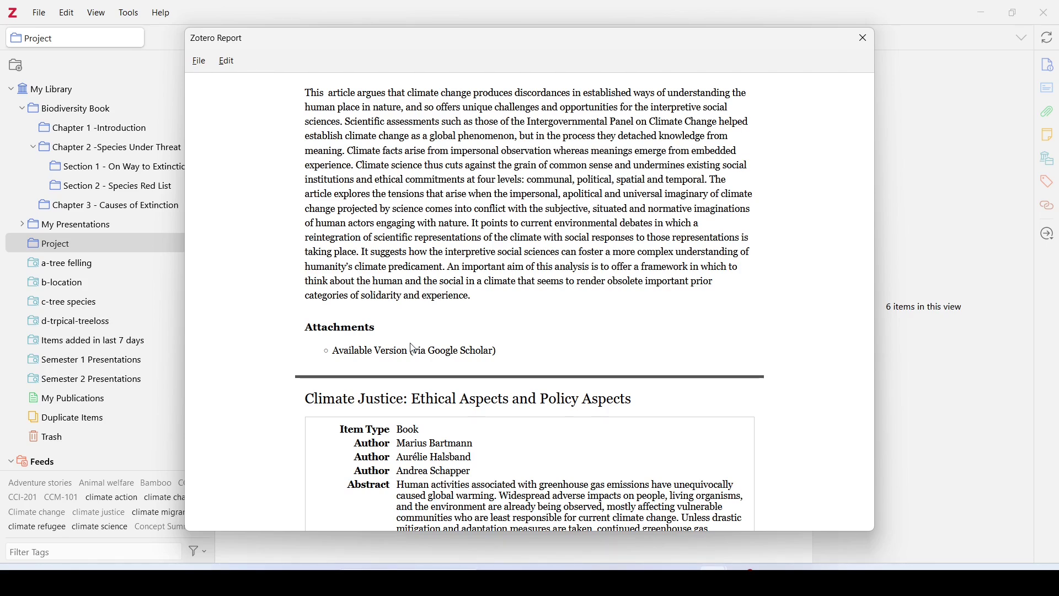
scroll(414, 348, up, 10)
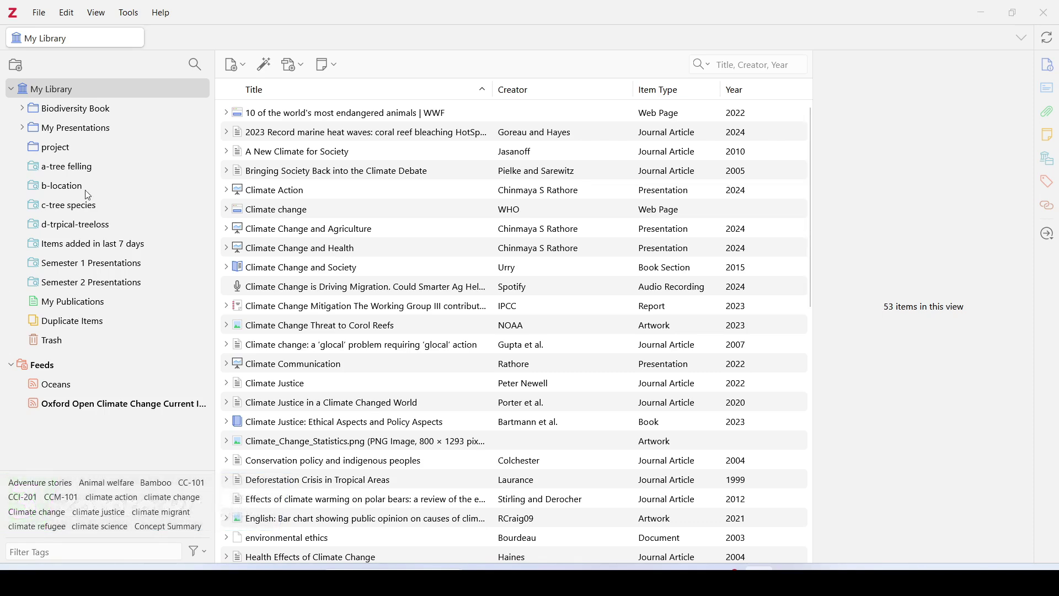
Step: Bring up the Plugins Manager and go to the online Zotero plugins directory
click(128, 17)
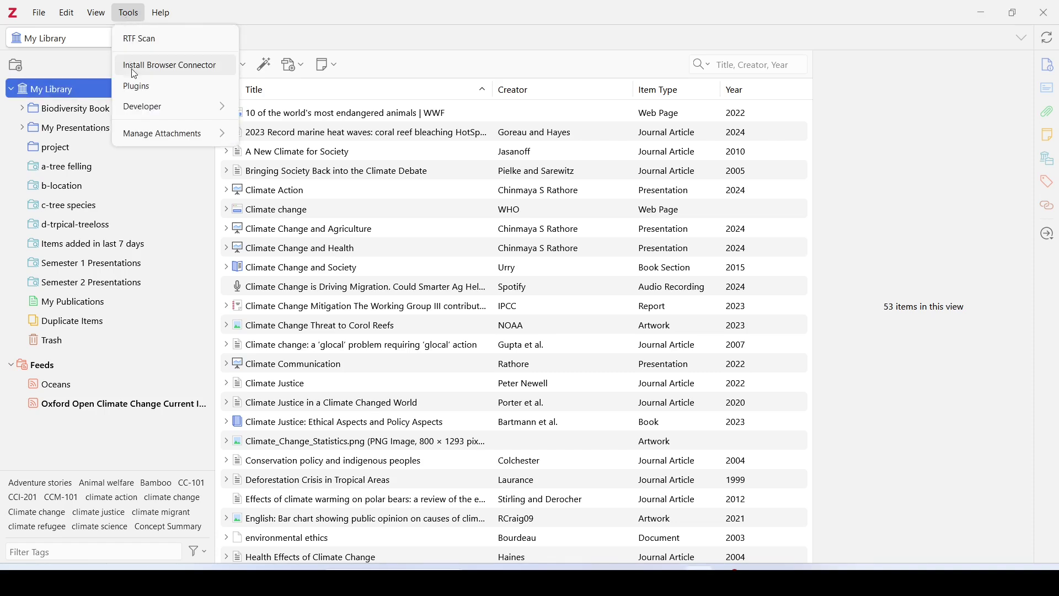
click(156, 89)
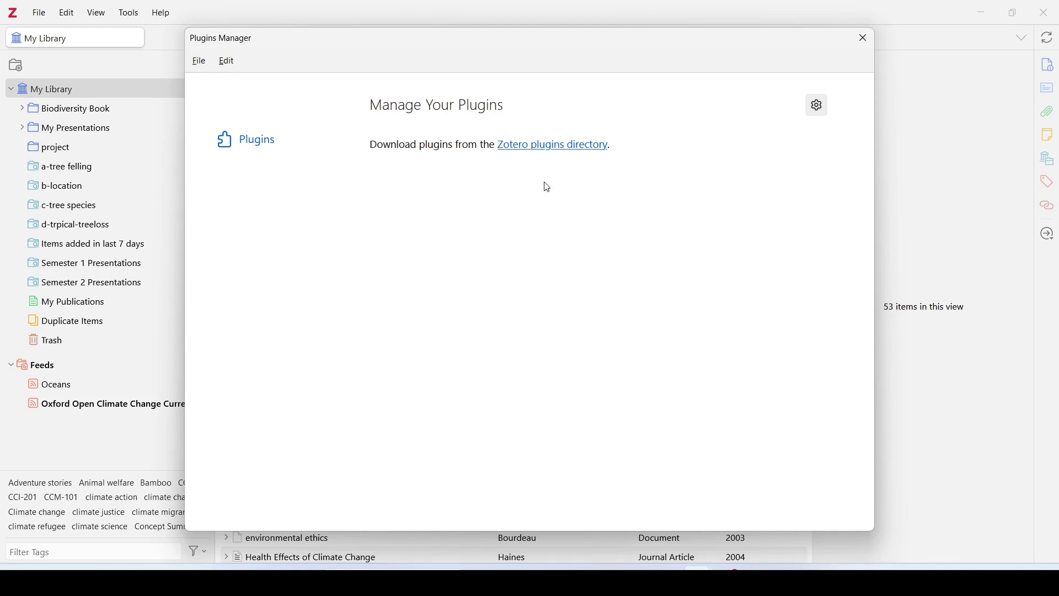
click(544, 150)
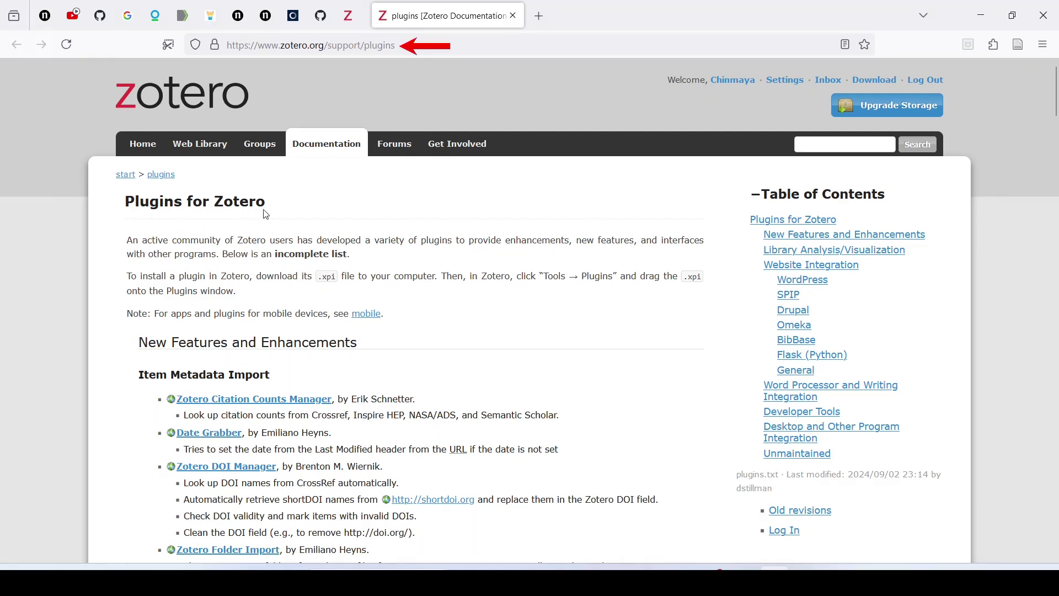
Step: Look through the plugins directory from Item Metadata Import through Attachment File Management and Zotero Reports to Interface Tools
scroll(426, 269, down, 5)
scroll(431, 272, down, 10)
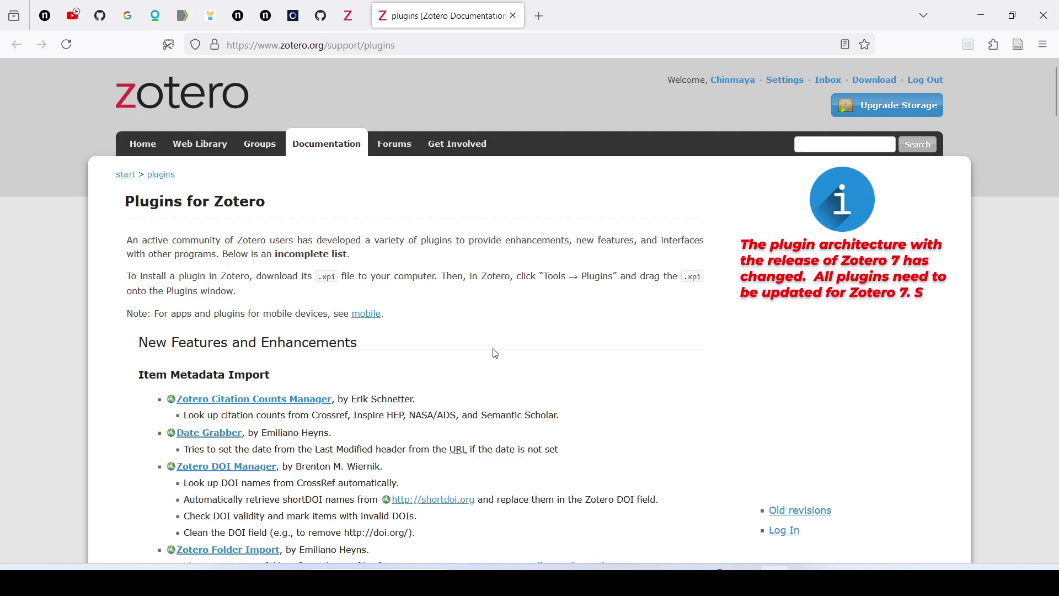
scroll(496, 354, down, 8)
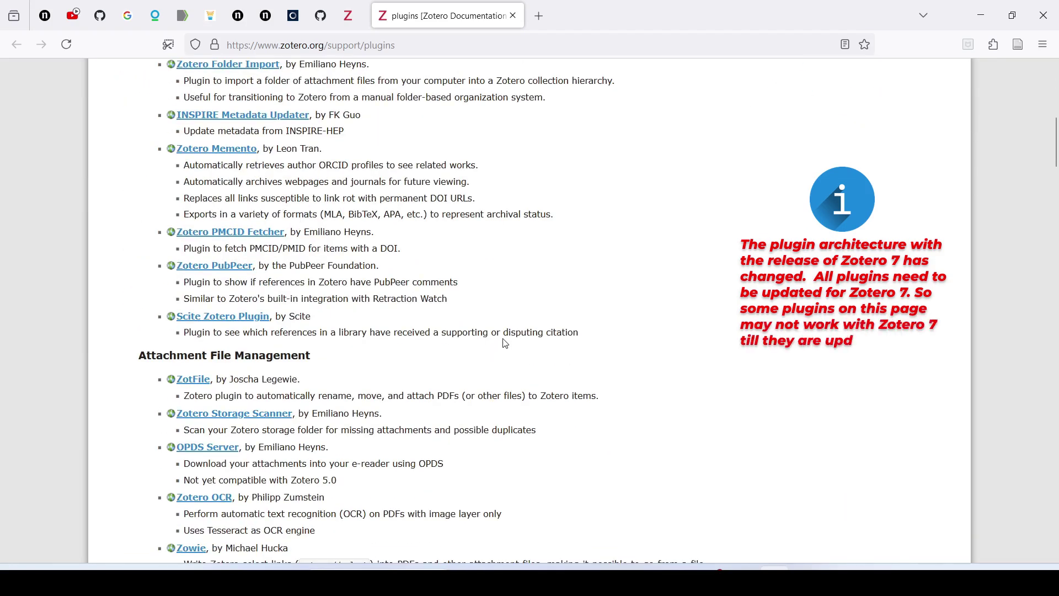
scroll(505, 344, up, 8)
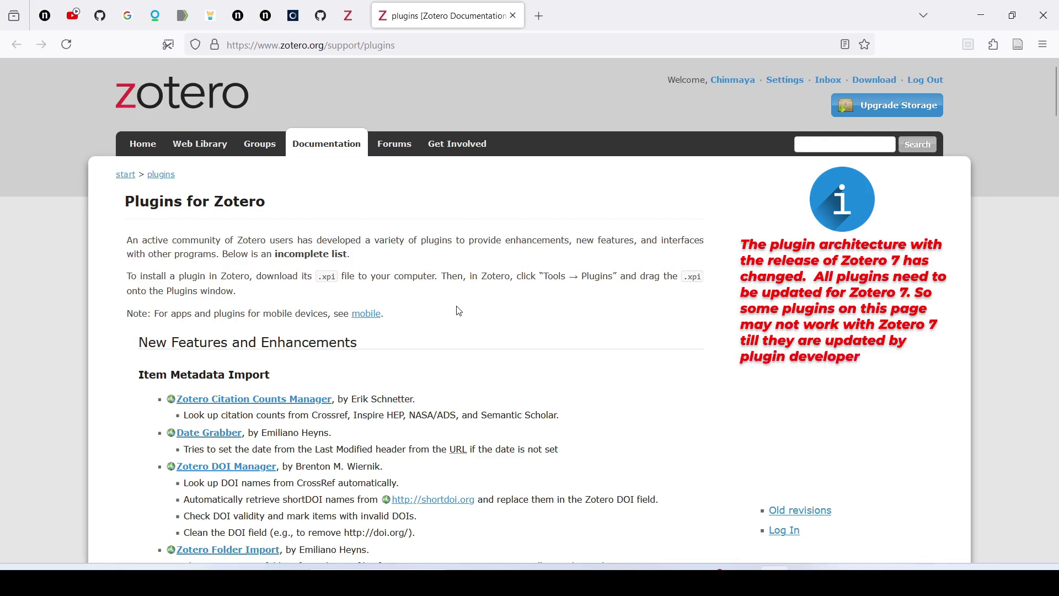
scroll(498, 298, down, 4)
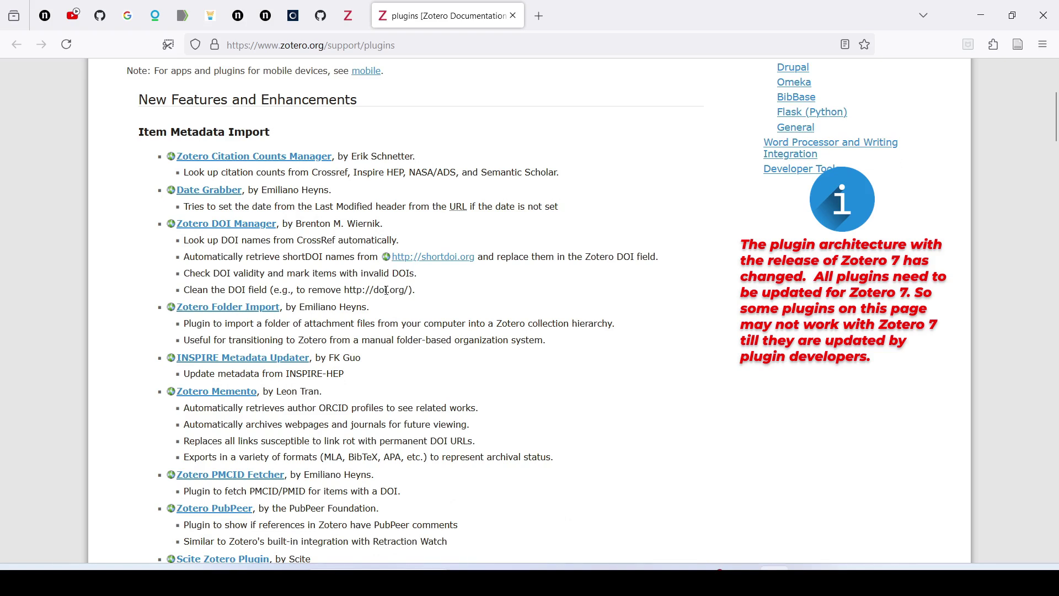
scroll(391, 301, down, 4)
scroll(393, 310, down, 4)
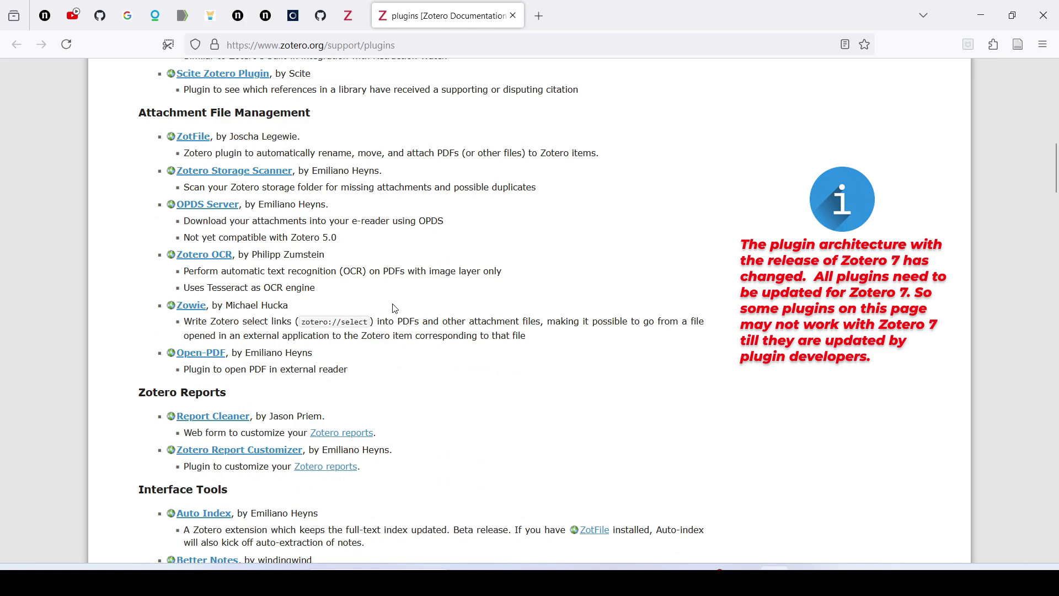
scroll(353, 285, down, 4)
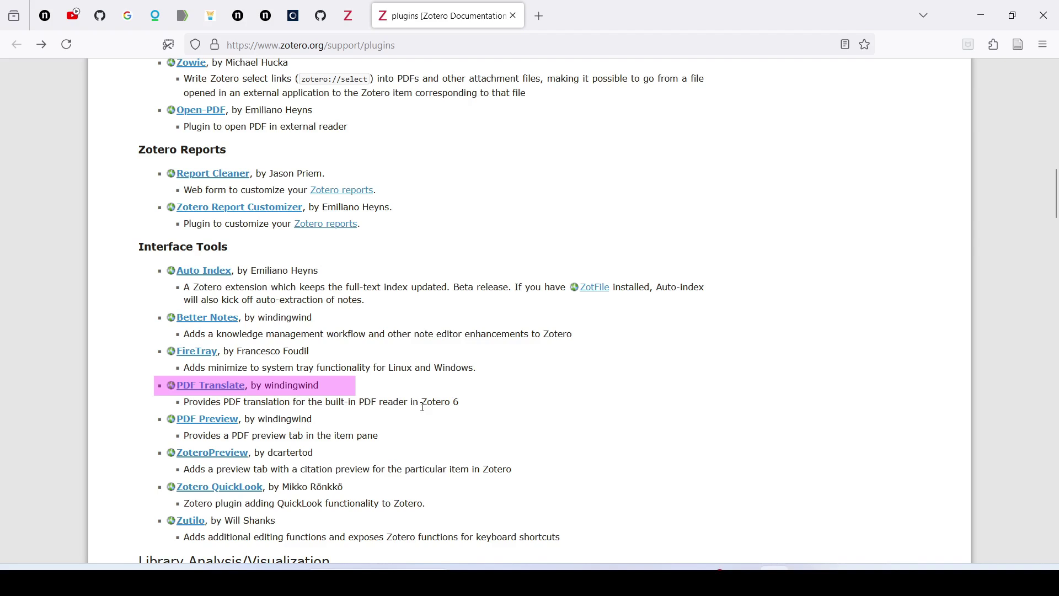
Step: Go to the PDF Translate plugin's GitHub page and download translate-for-zotero.xpi from its latest release
click(224, 392)
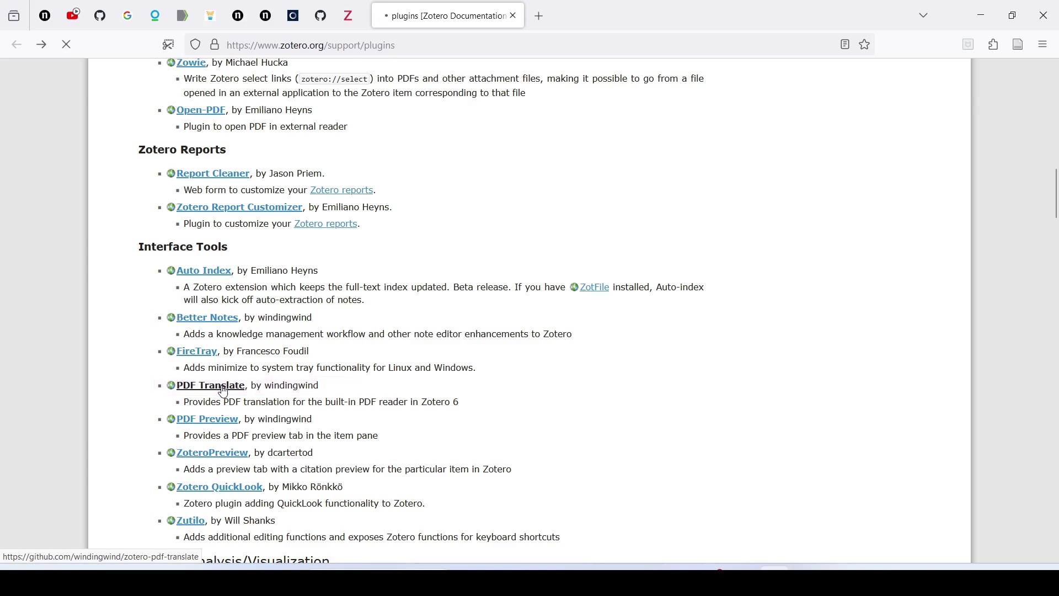
scroll(368, 315, down, 10)
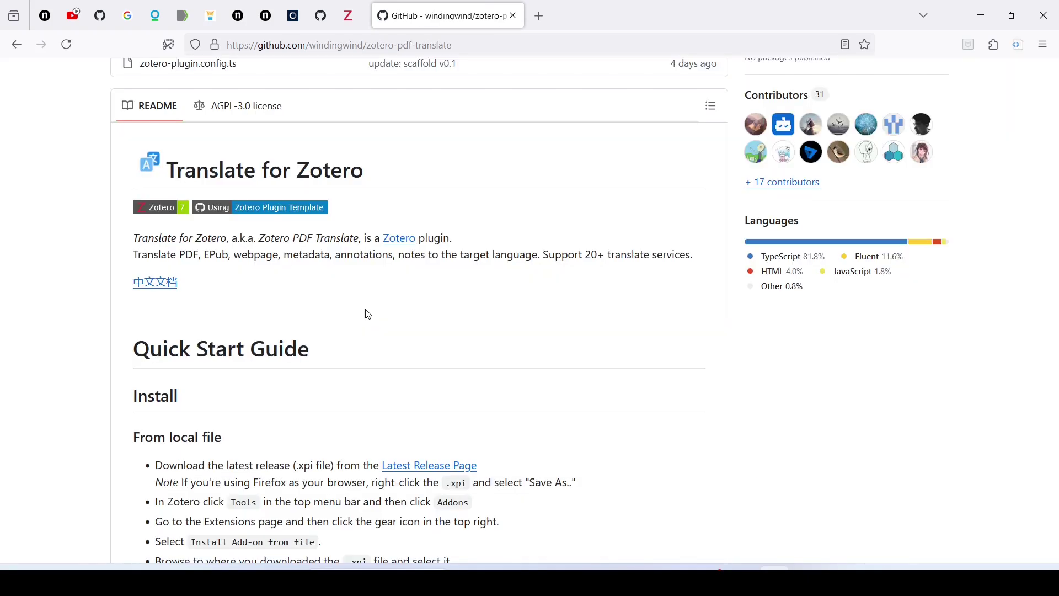
scroll(368, 314, down, 5)
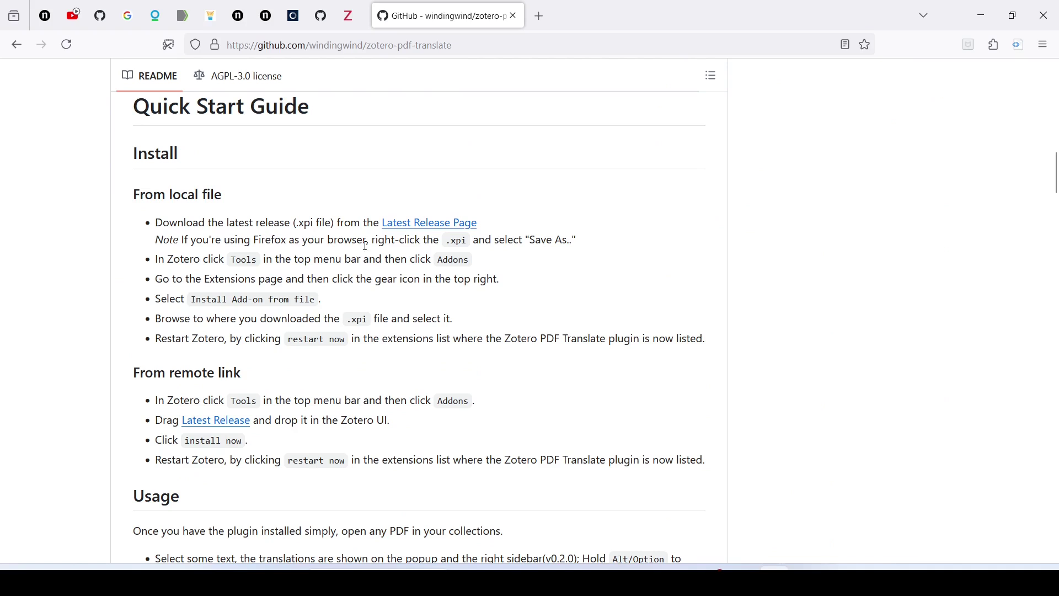
click(431, 225)
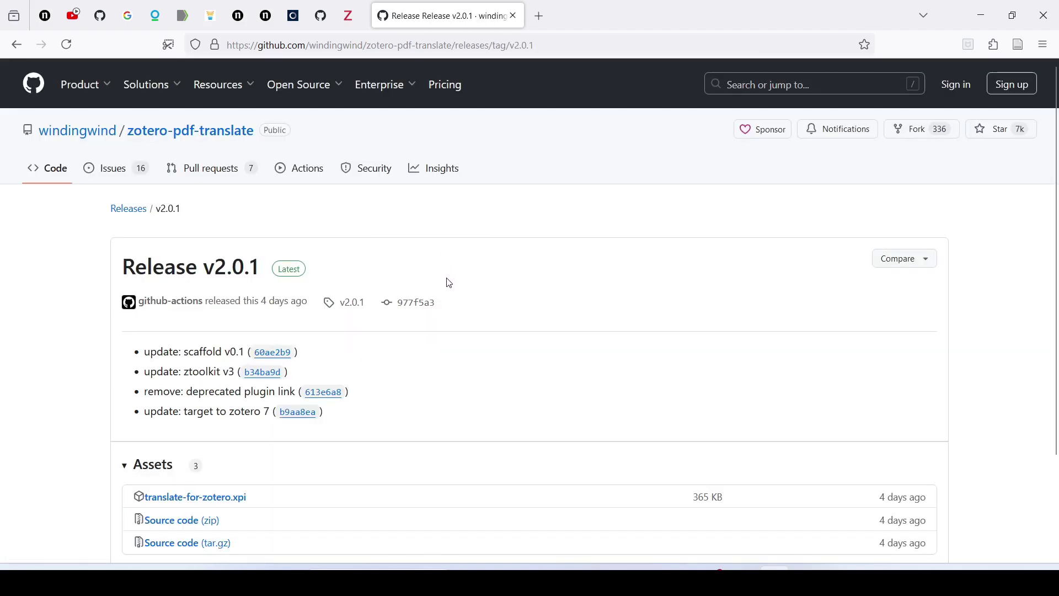
scroll(450, 282, down, 2)
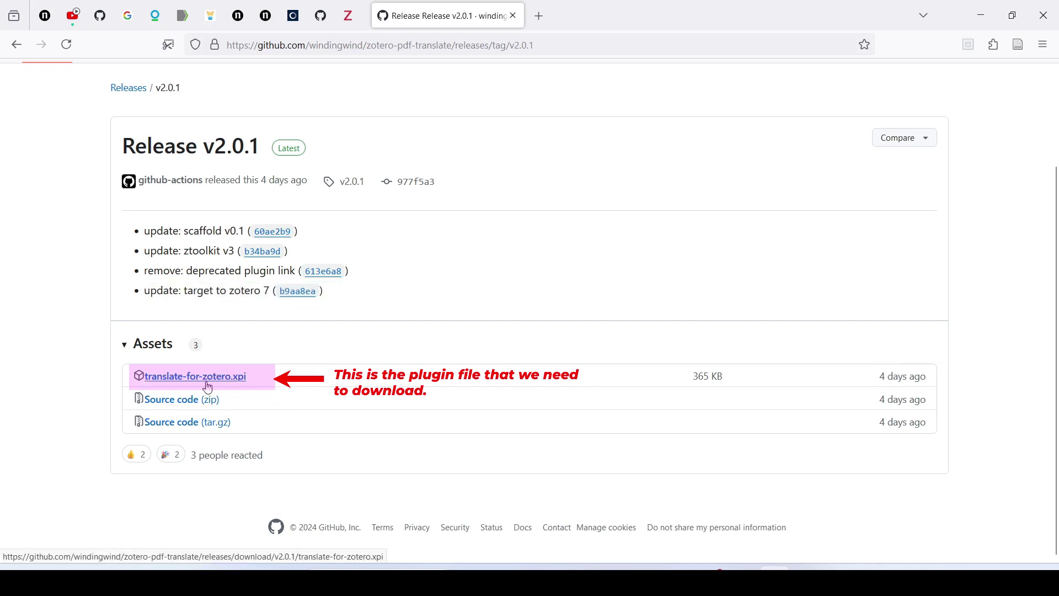
click(237, 386)
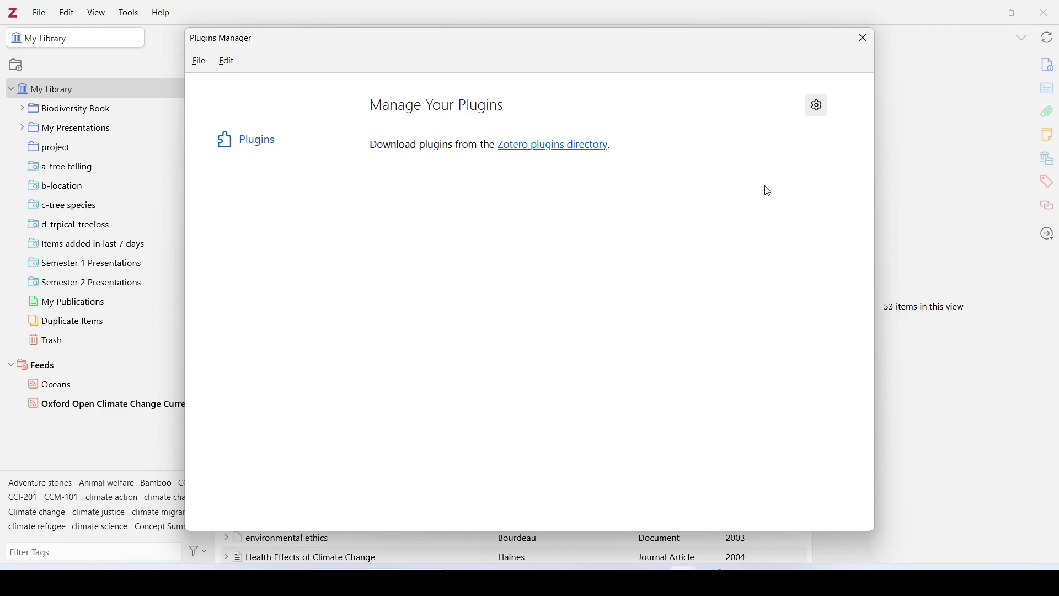
Step: Install the Translate for Zotero plugin in Zotero's Plugins Manager from the file translate-for-zotero.xpi
click(817, 117)
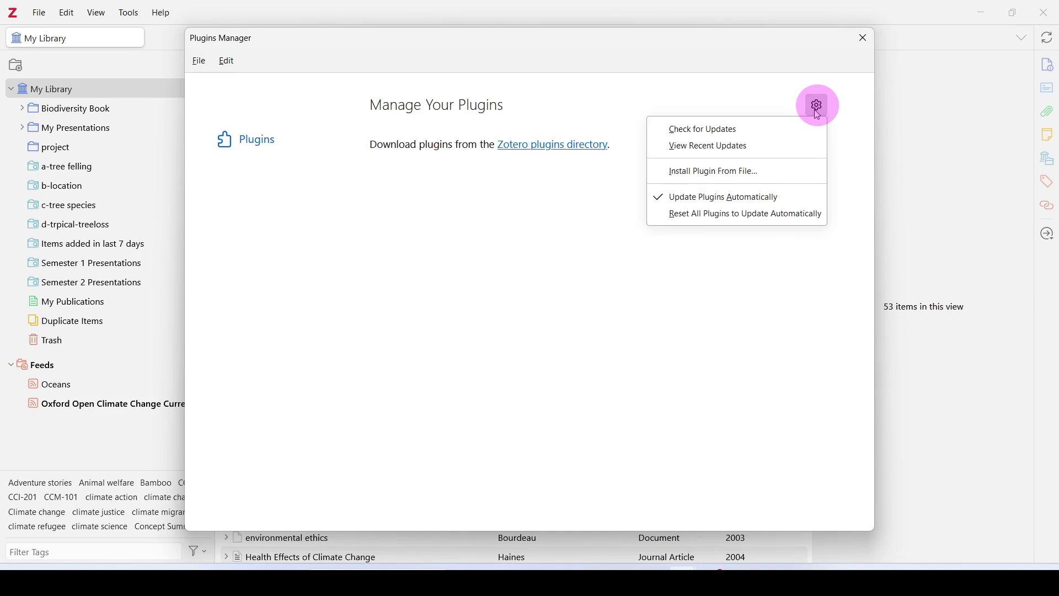
click(761, 180)
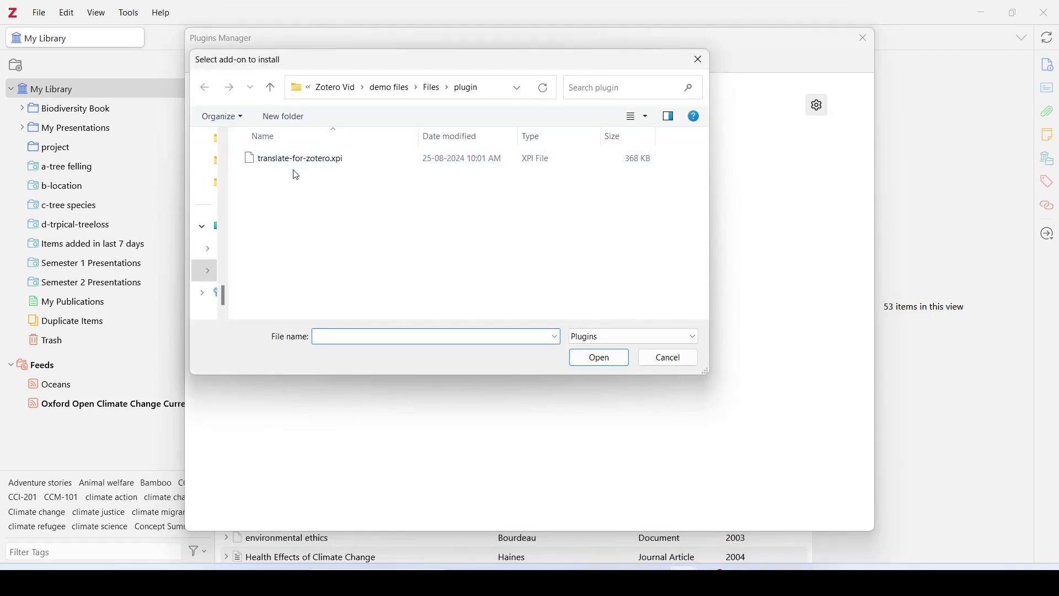
click(349, 167)
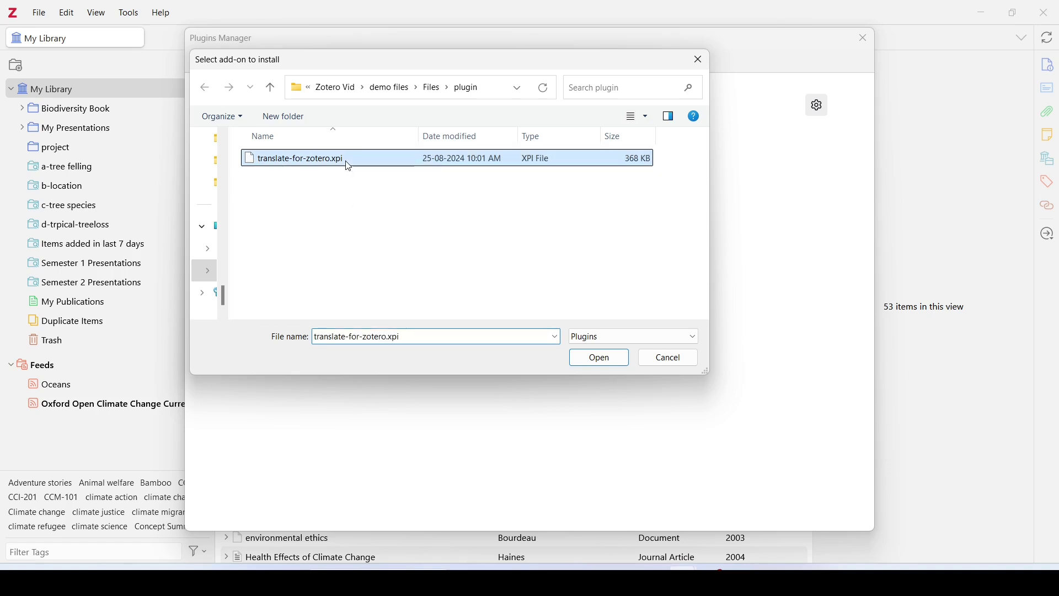
click(598, 365)
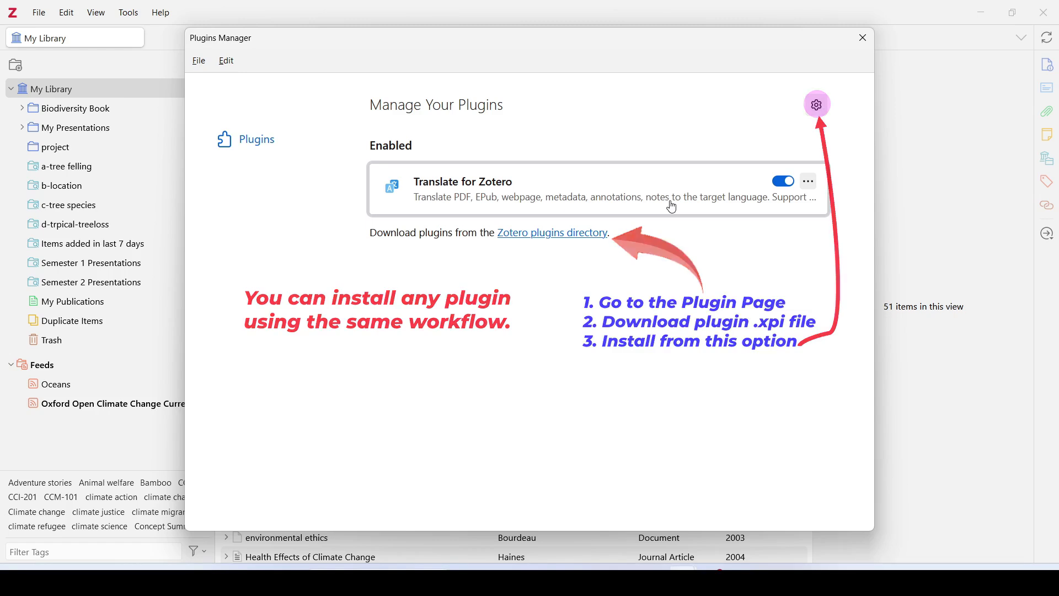
Step: Review the Translate for Zotero plugin's enable, remove and manage options and its details, then close the Plugins Manager
click(786, 183)
click(786, 182)
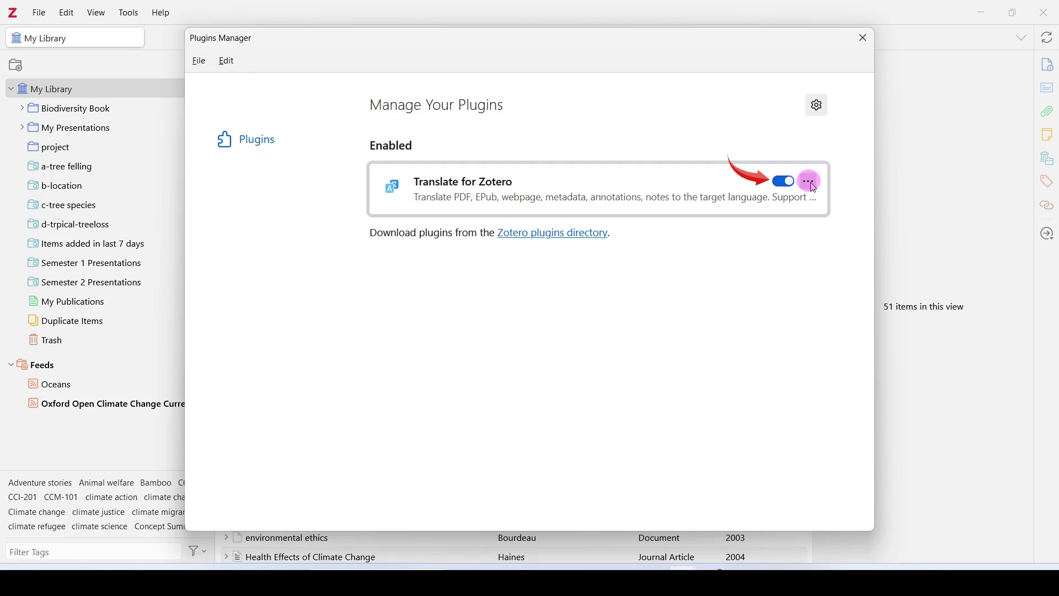
click(812, 183)
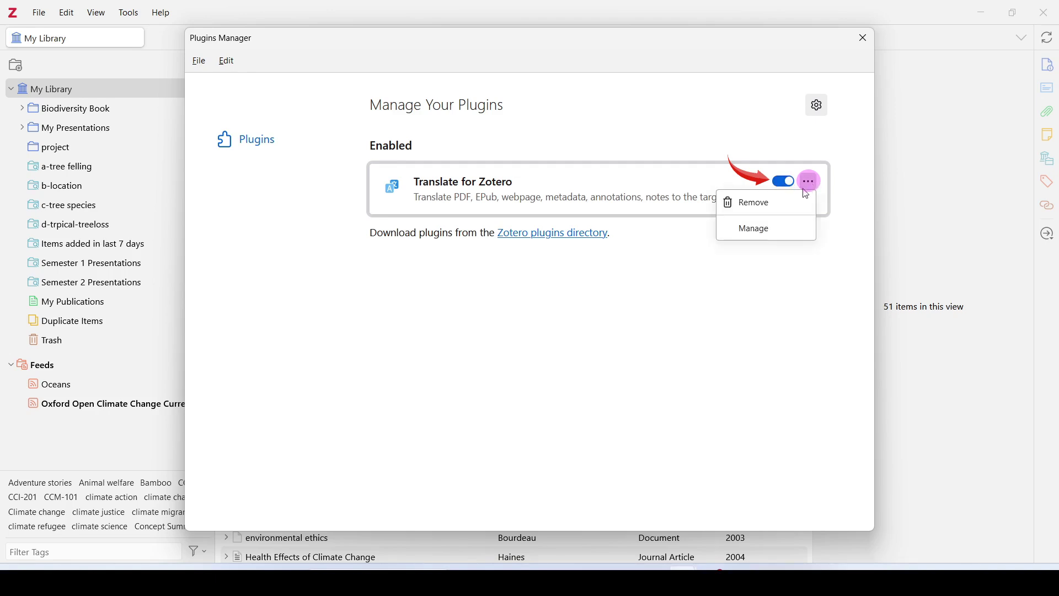
click(771, 230)
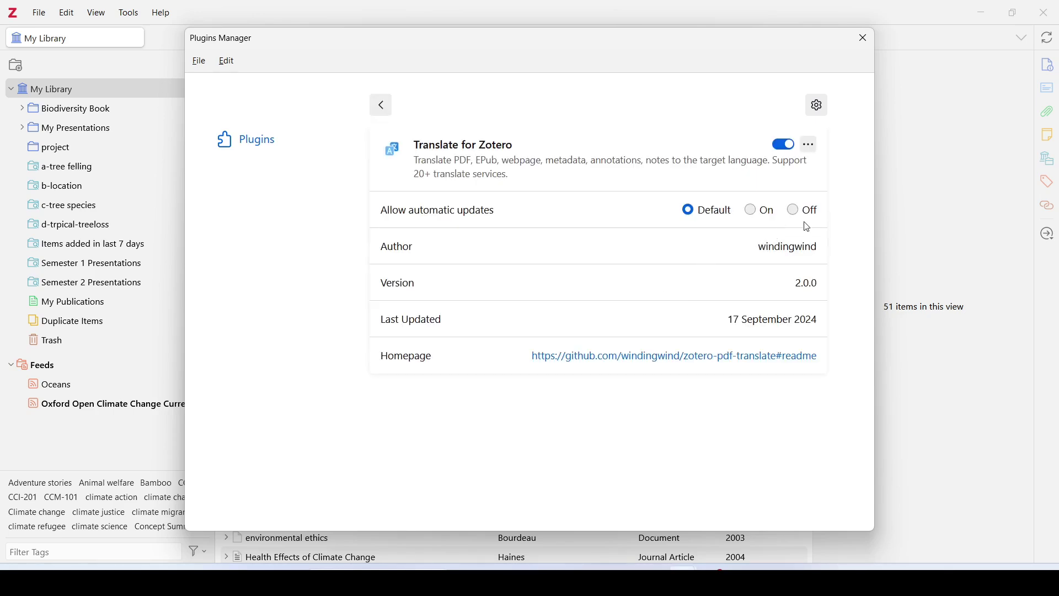
click(809, 145)
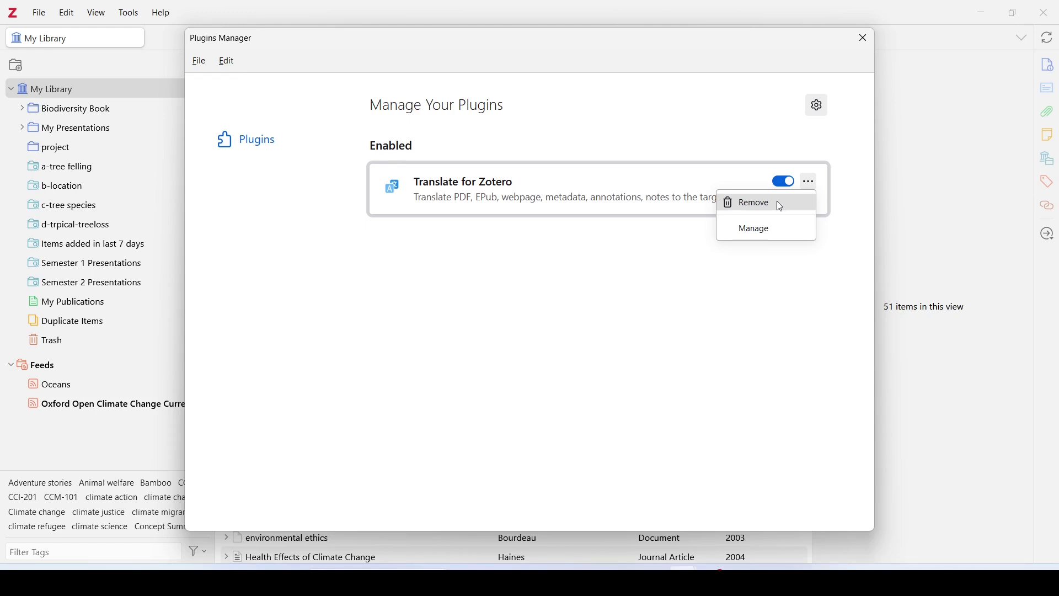
click(641, 300)
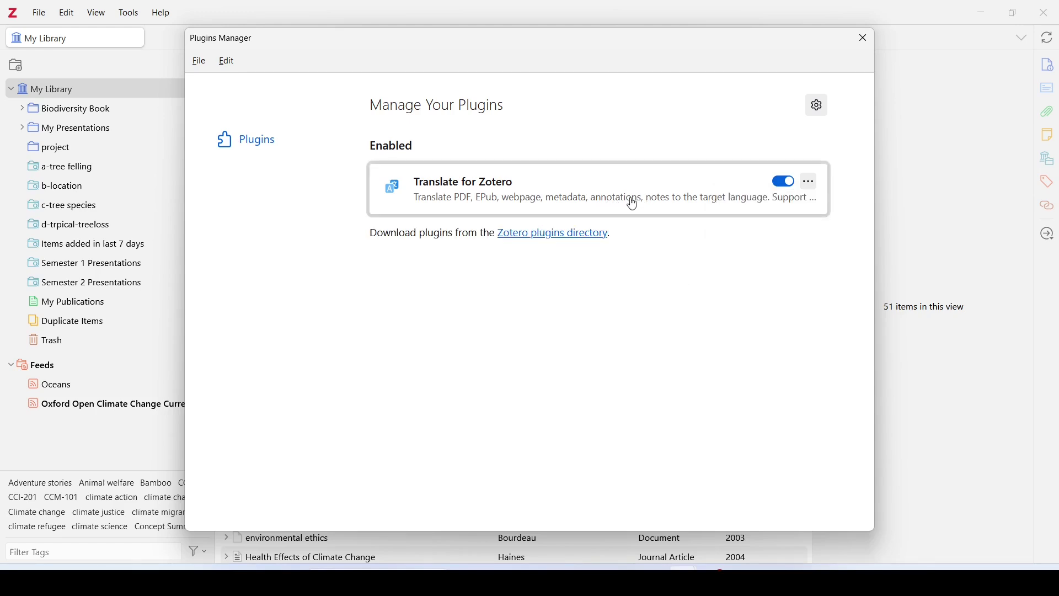
click(864, 39)
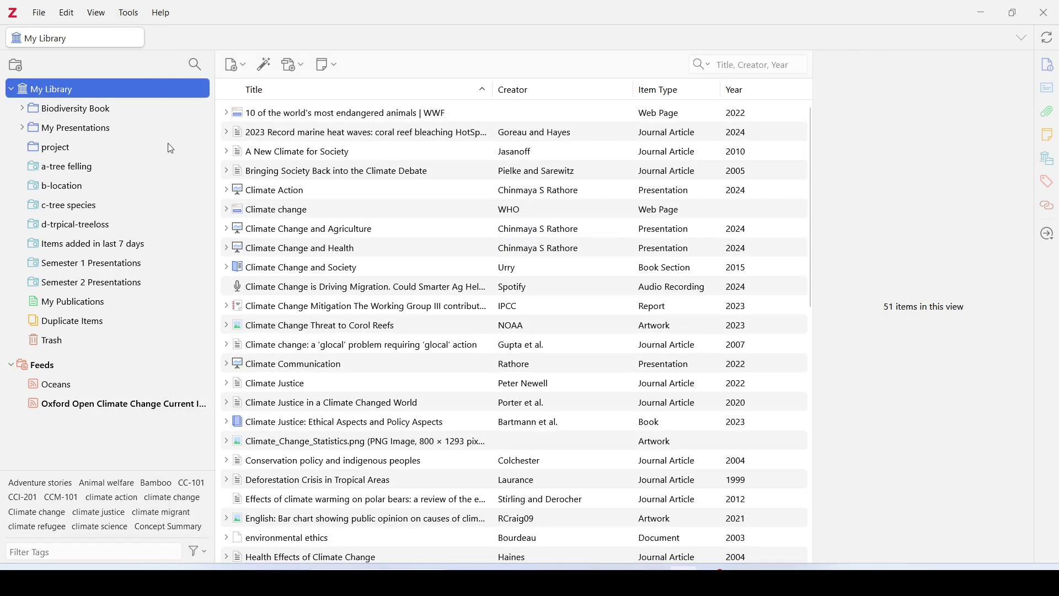
Step: Bring up the Translate plugin's settings and look through the available target languages for translation
click(68, 13)
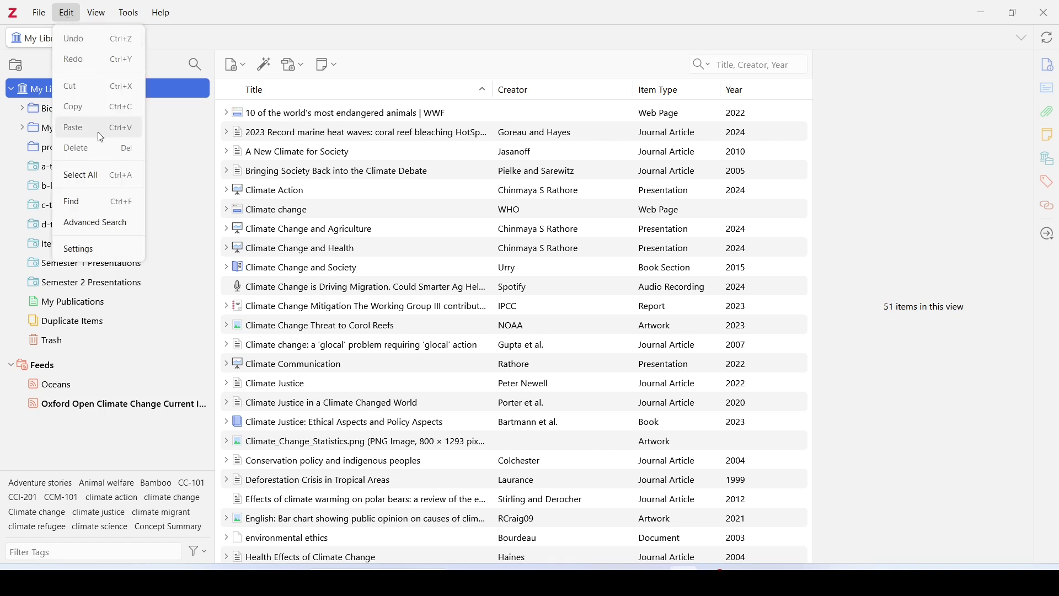
click(107, 246)
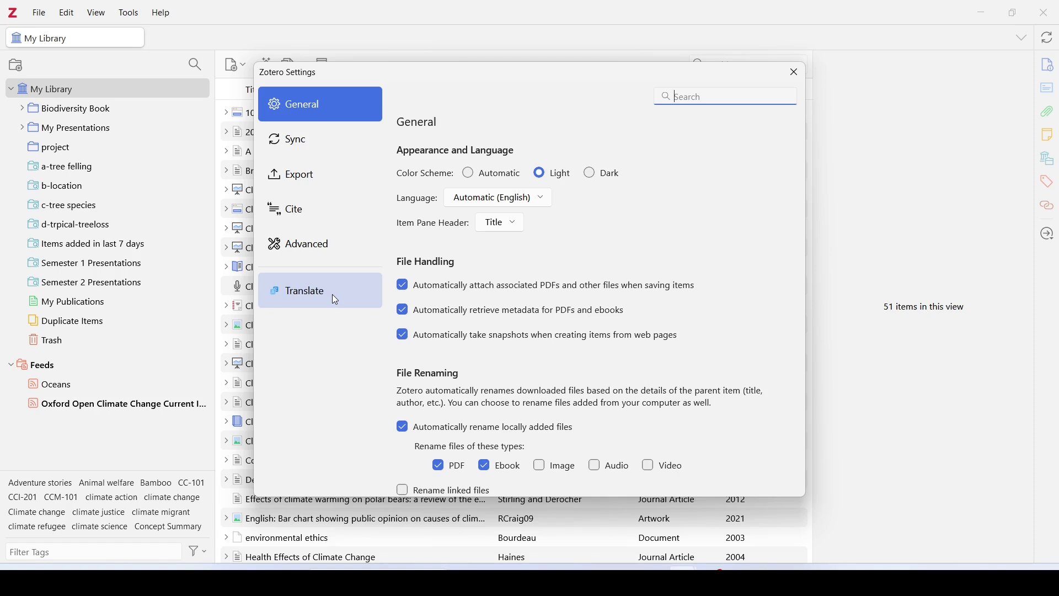
click(335, 300)
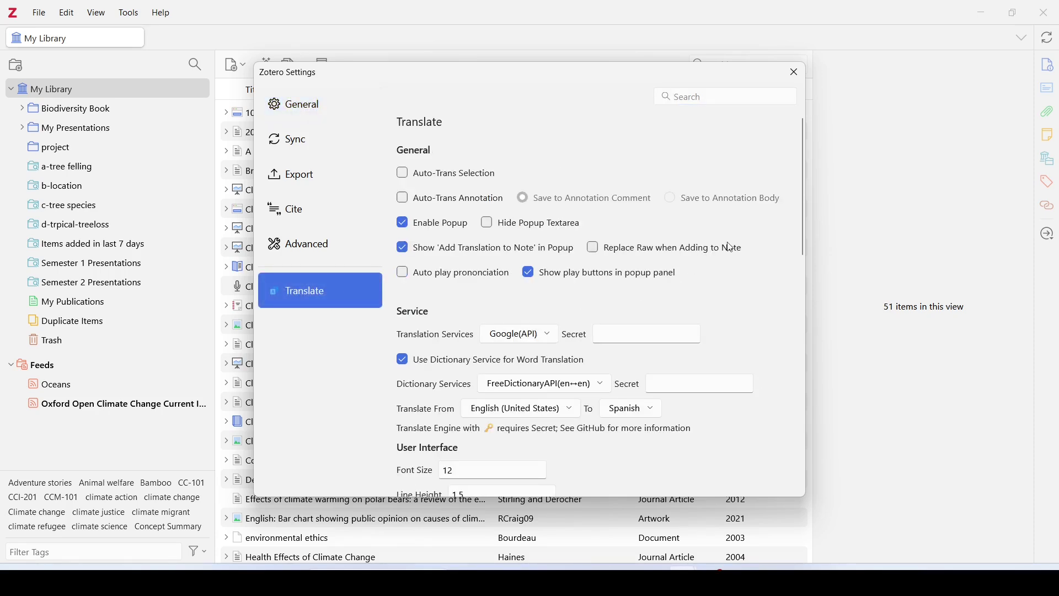
drag(802, 212, 661, 329)
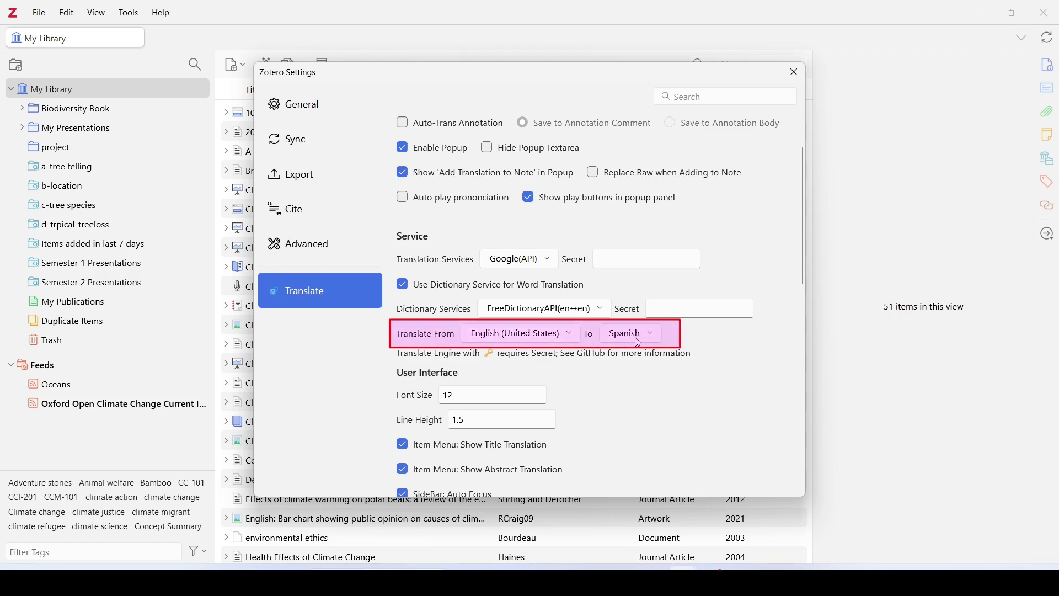
click(655, 341)
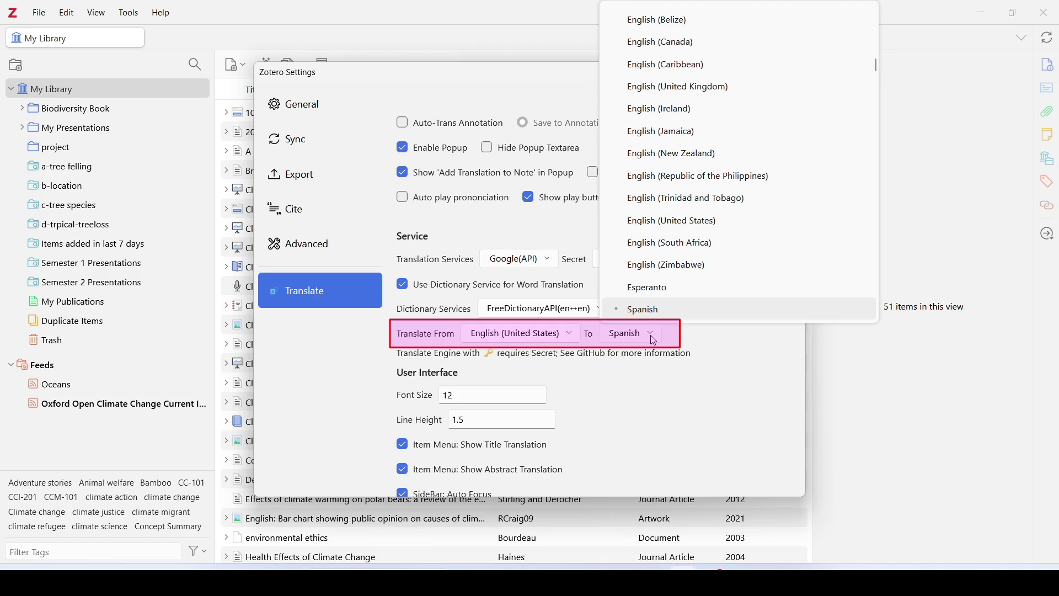
scroll(724, 223, down, 10)
click(550, 276)
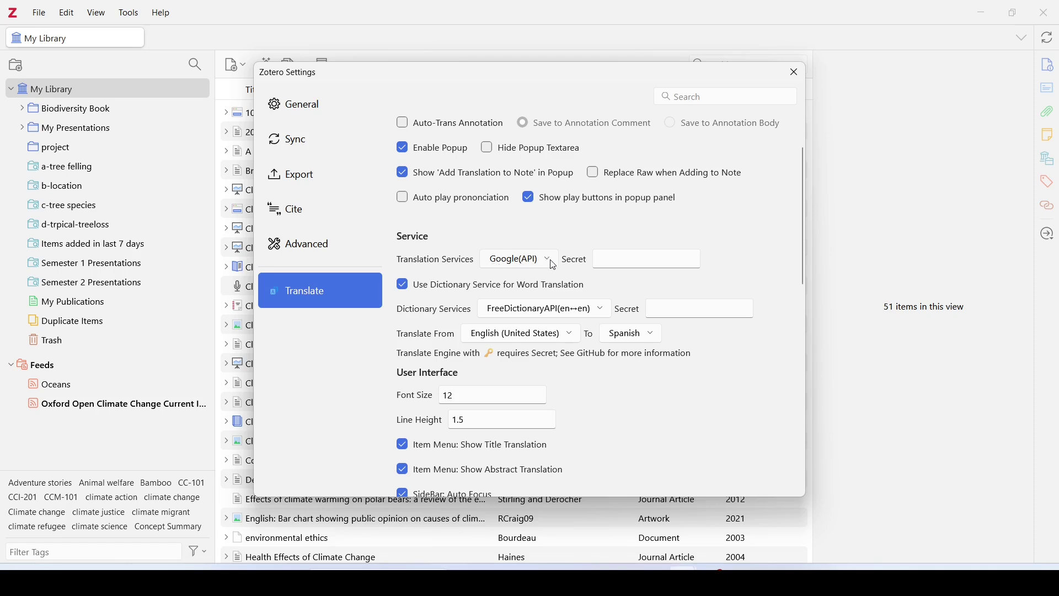
Step: Look over the available translation services in the Translate settings, then close the settings
click(554, 266)
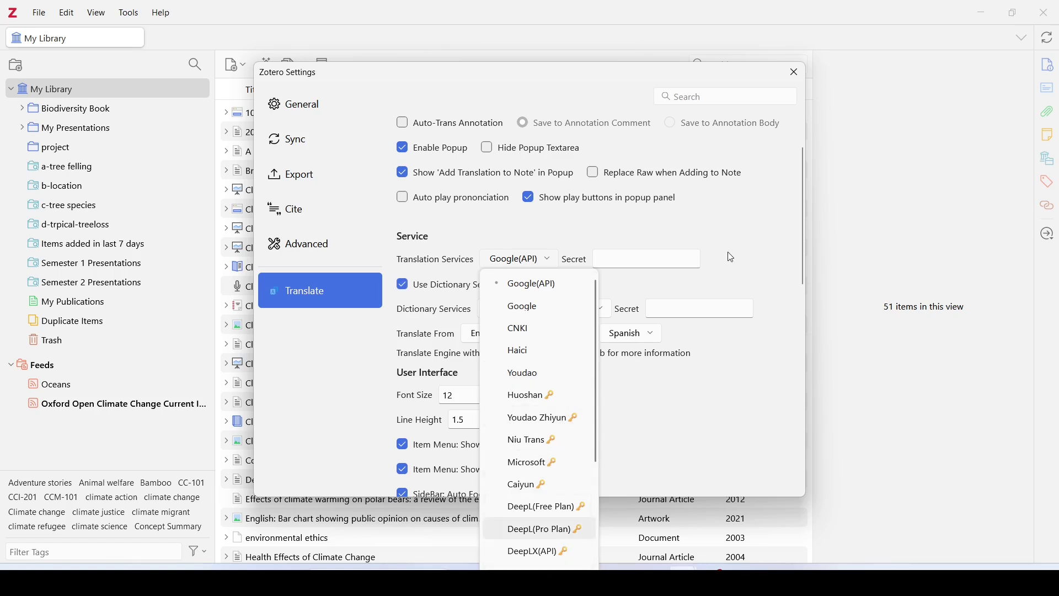
click(795, 72)
click(795, 73)
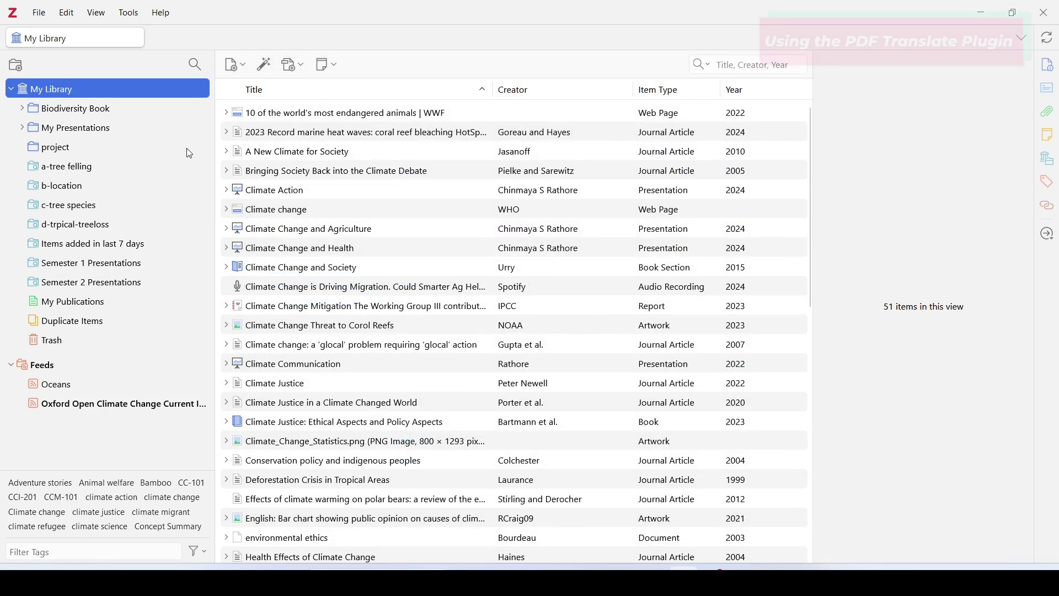
Step: Open the PDF attached to the journal article "Bringing Society Back into the Climate Debate"
click(228, 213)
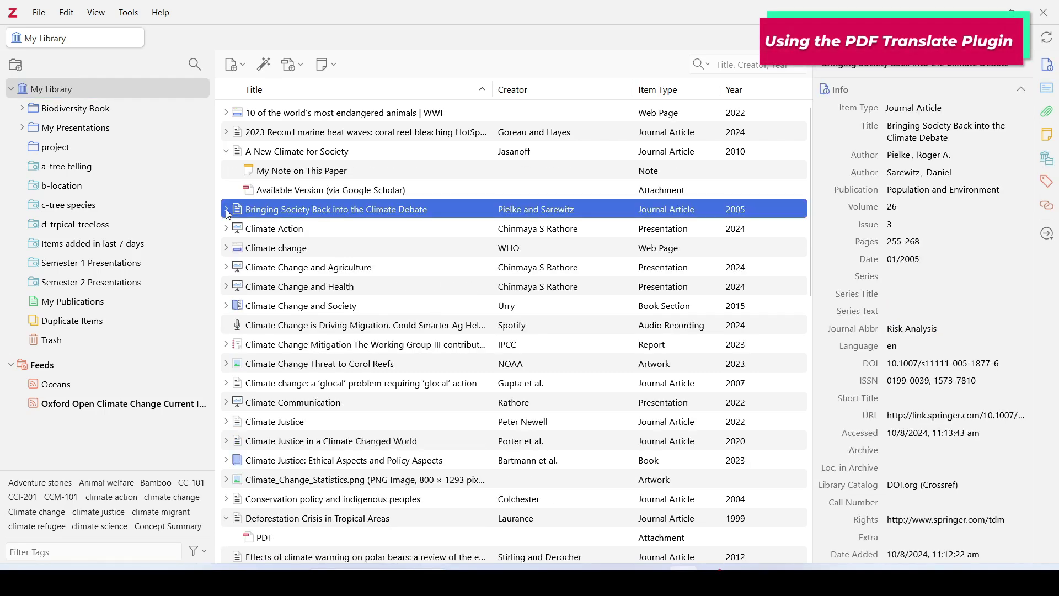
click(226, 210)
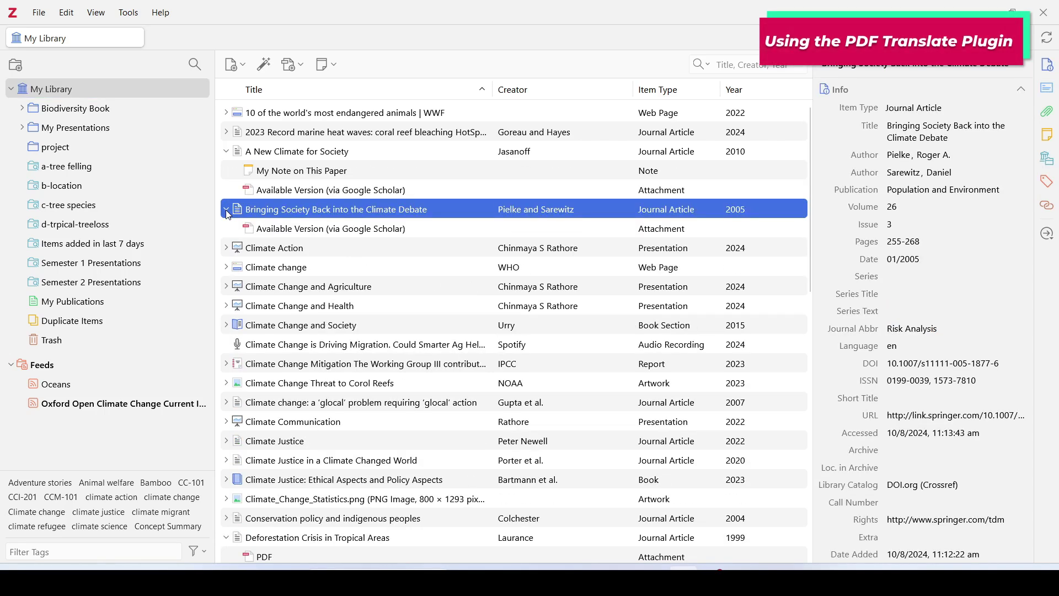
double_click(288, 228)
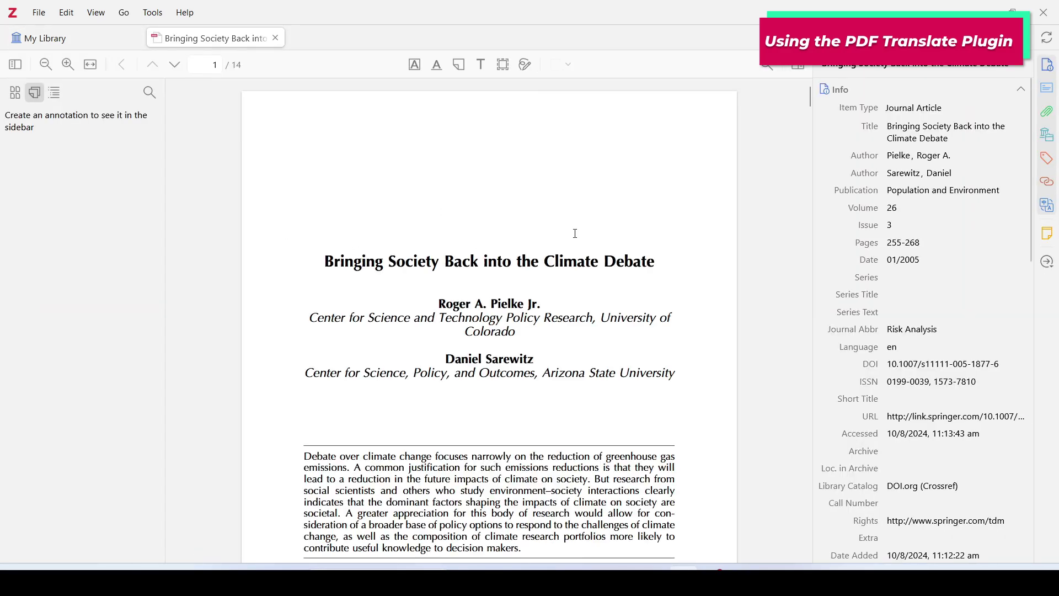
scroll(578, 242, up, 2)
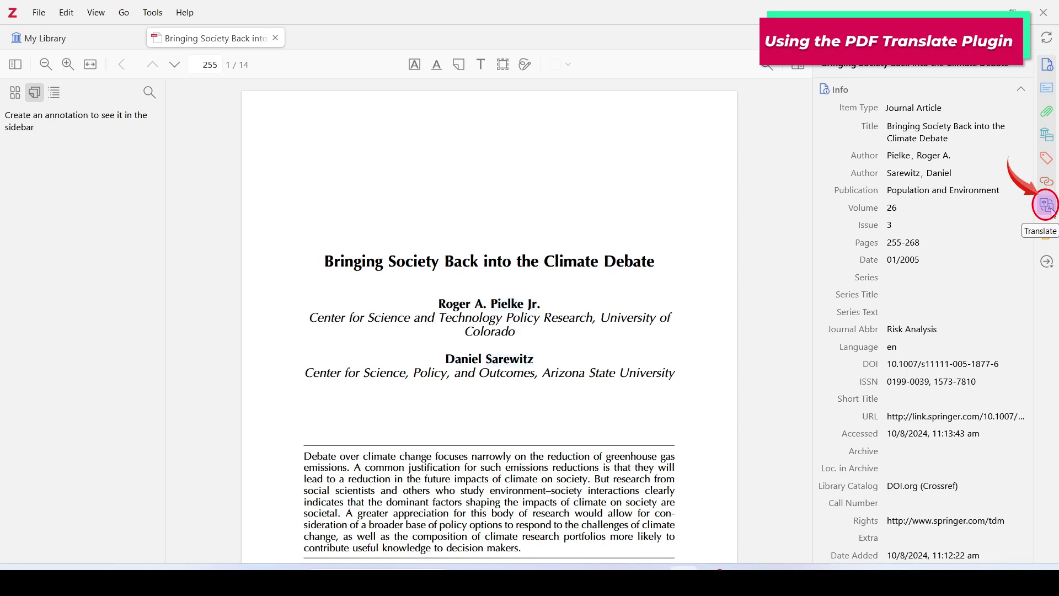
Step: Show the Translate section beside the PDF and pin it
click(1047, 206)
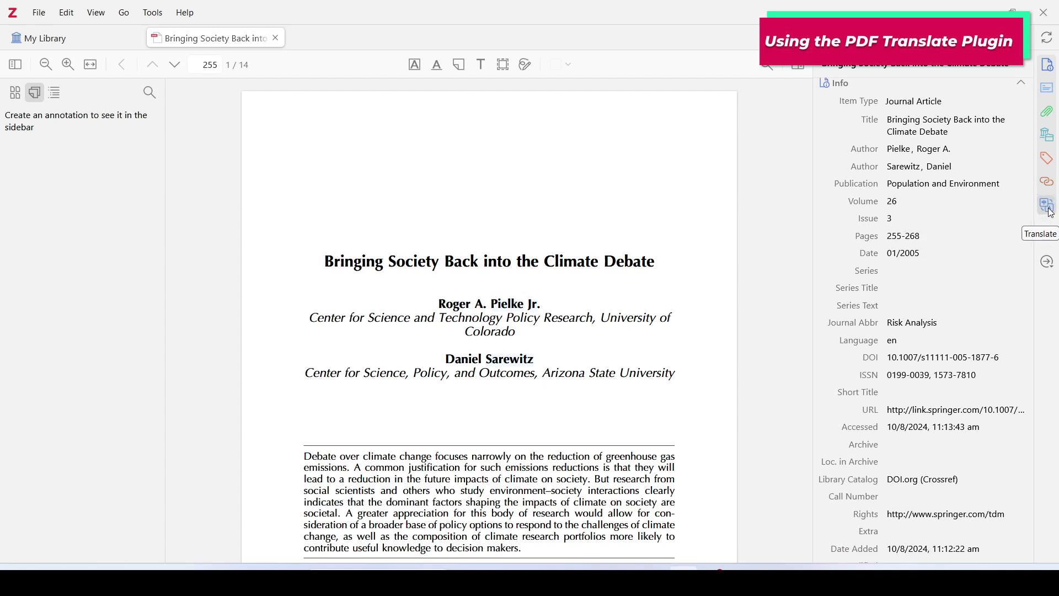
click(1051, 212)
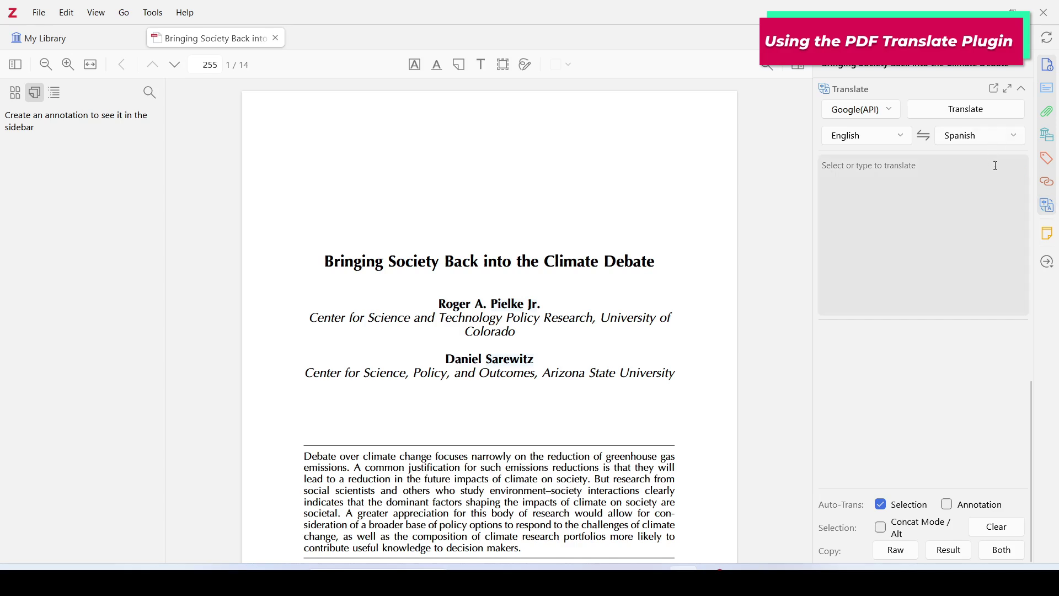
right_click(1050, 211)
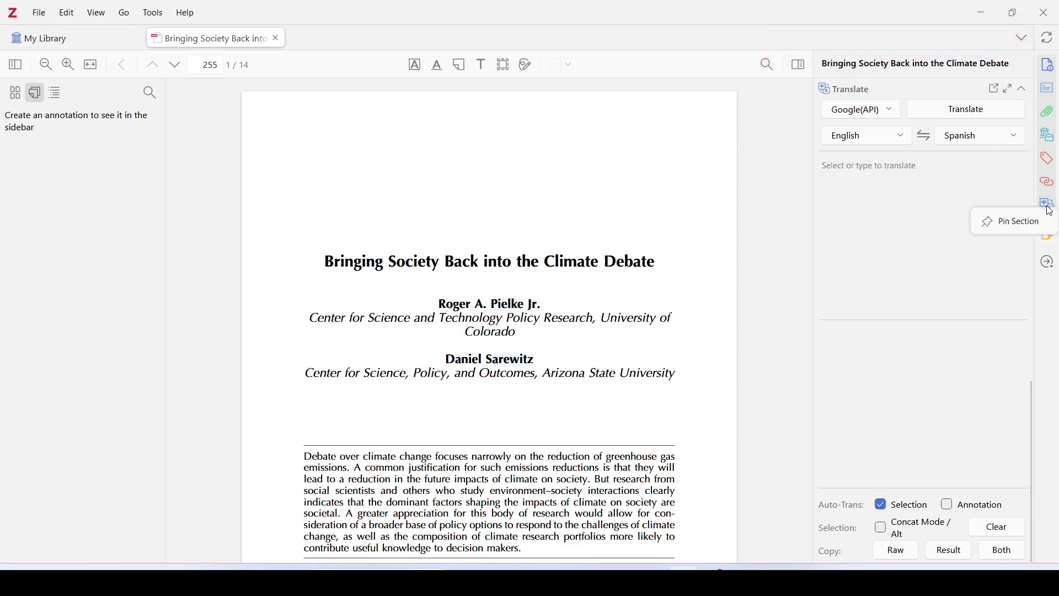
click(1020, 223)
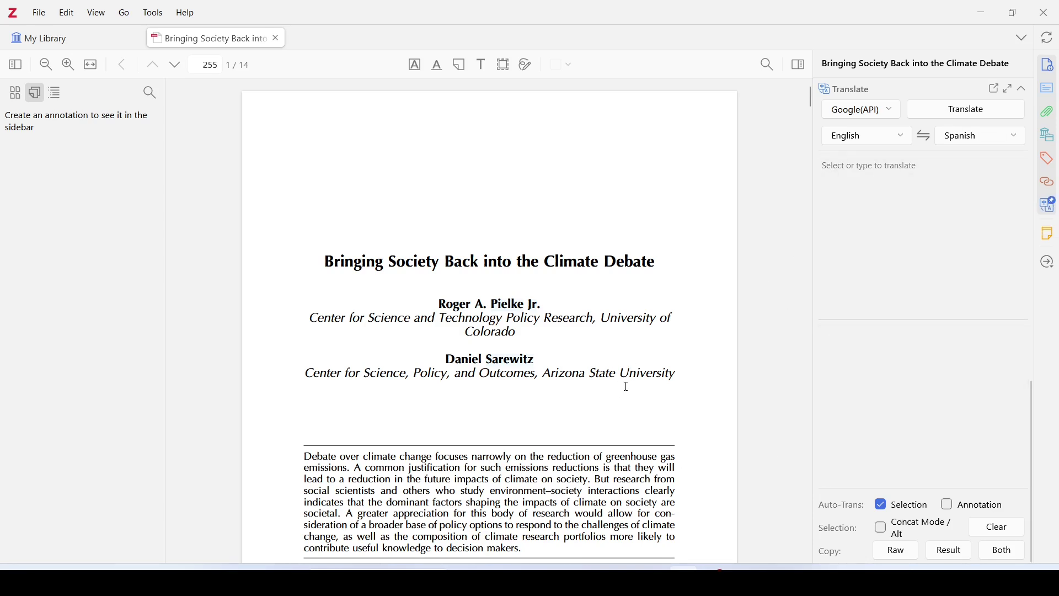
Step: Translate the article's whole abstract on page 255 from English to Spanish by selecting its text, then clear the selection
scroll(398, 254, down, 5)
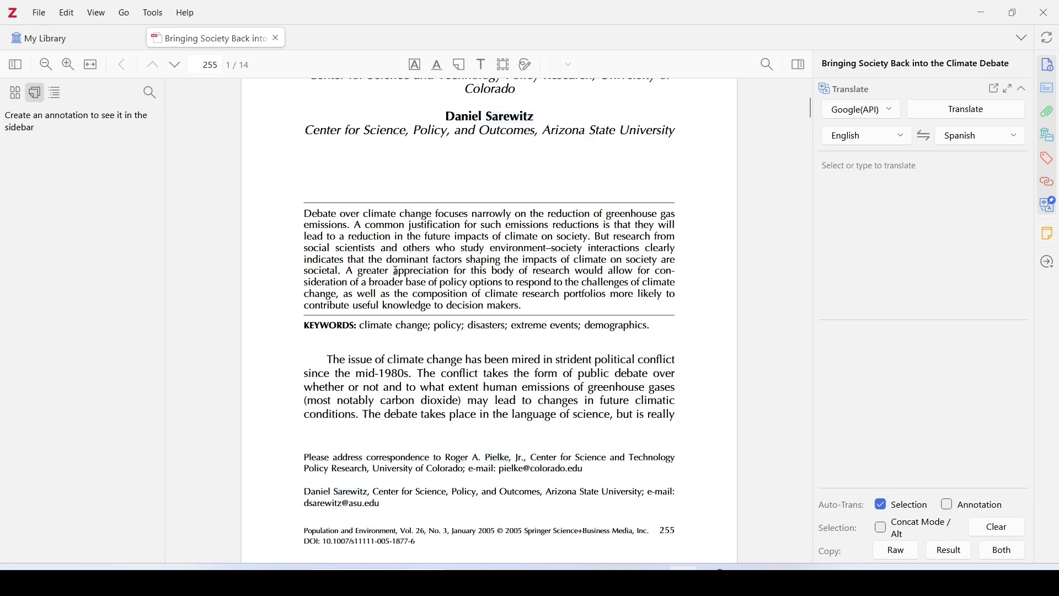
scroll(396, 272, down, 3)
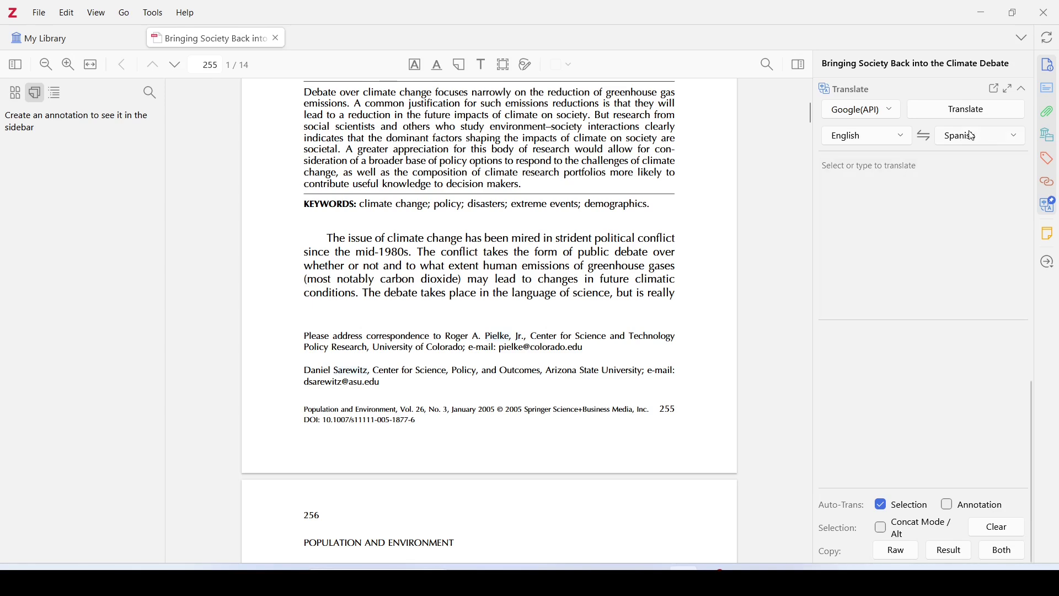
drag(304, 93, 530, 189)
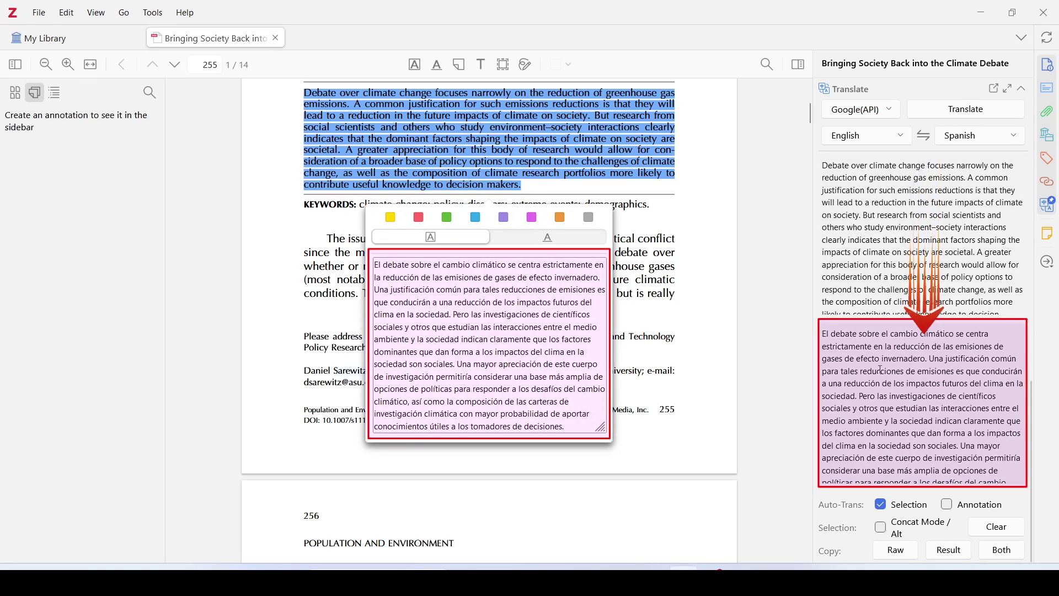
click(648, 261)
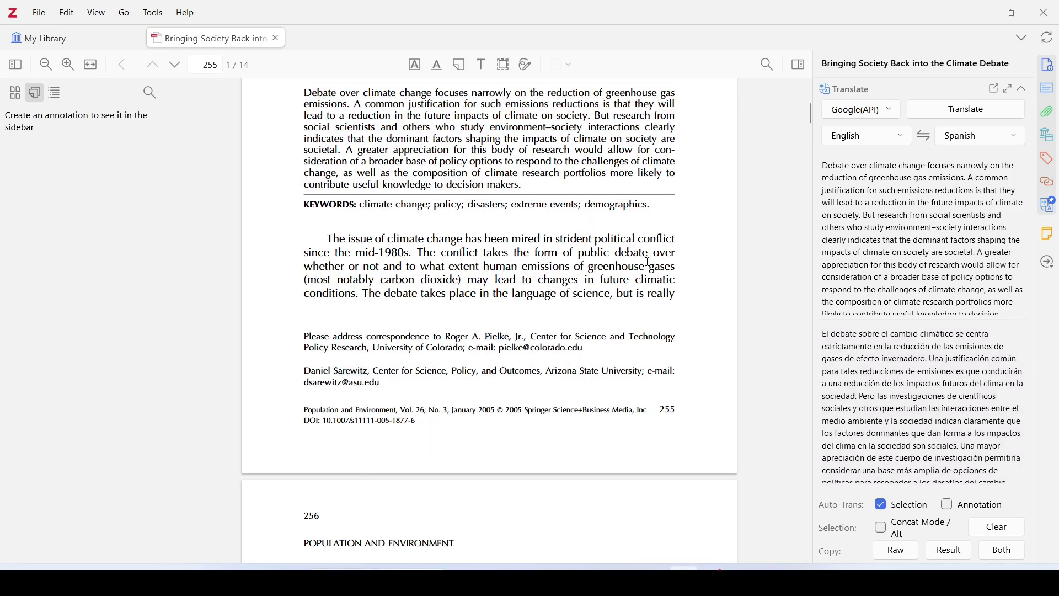
Step: Read the abstract's Spanish translation to its end and go over the options for copying the raw text, the result or both
scroll(648, 263, down, 7)
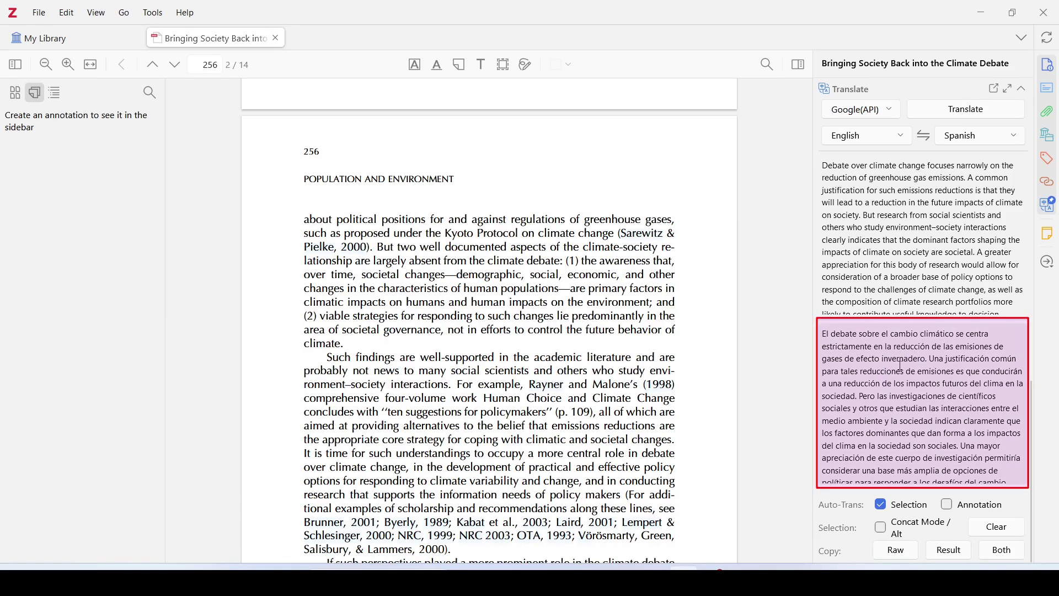
scroll(925, 369, down, 2)
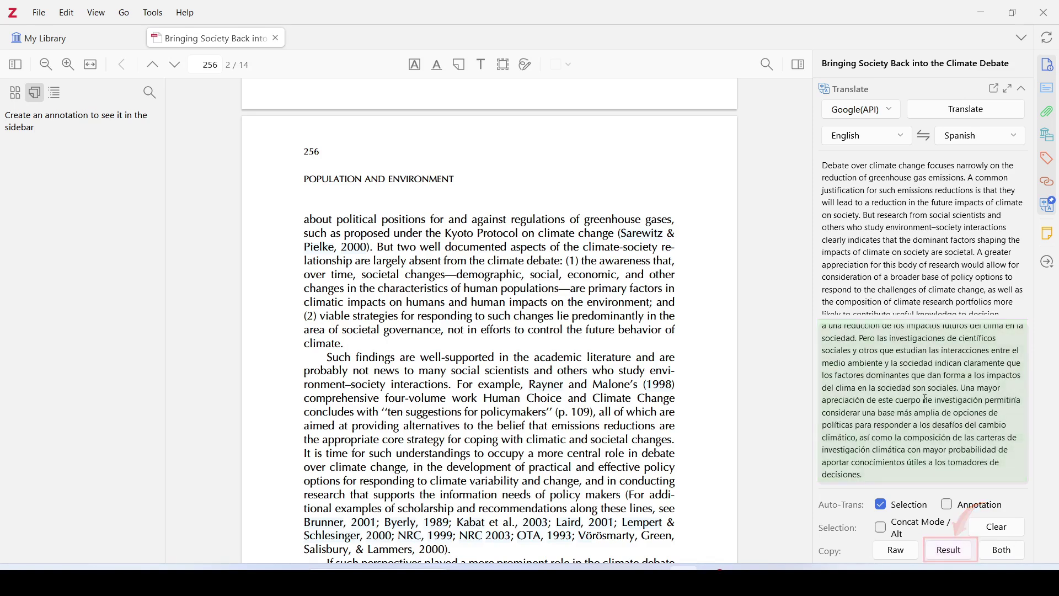
click(896, 550)
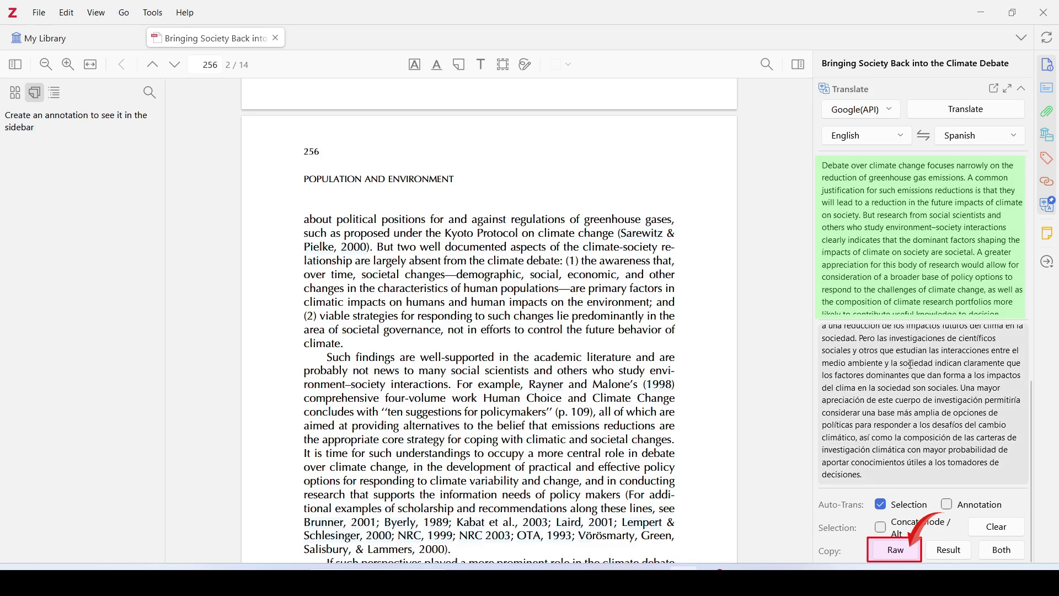
click(1001, 549)
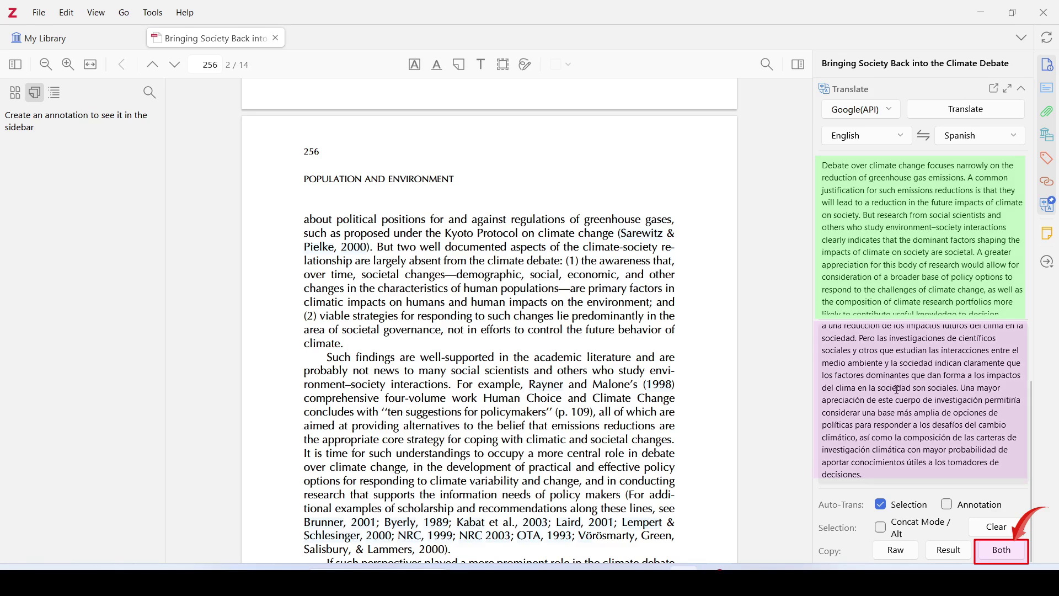
Step: Translate the passage on page 256 starting at "If such perspectives" and ending at "(e.g., IFRC, 2003)" into Spanish by selecting it
drag(318, 344, 683, 451)
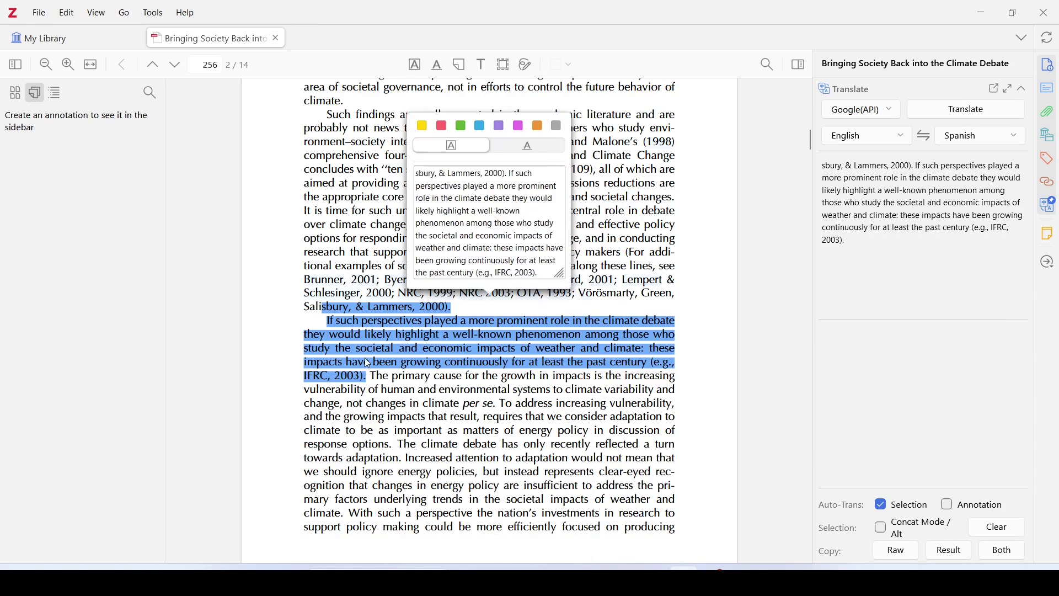
click(338, 313)
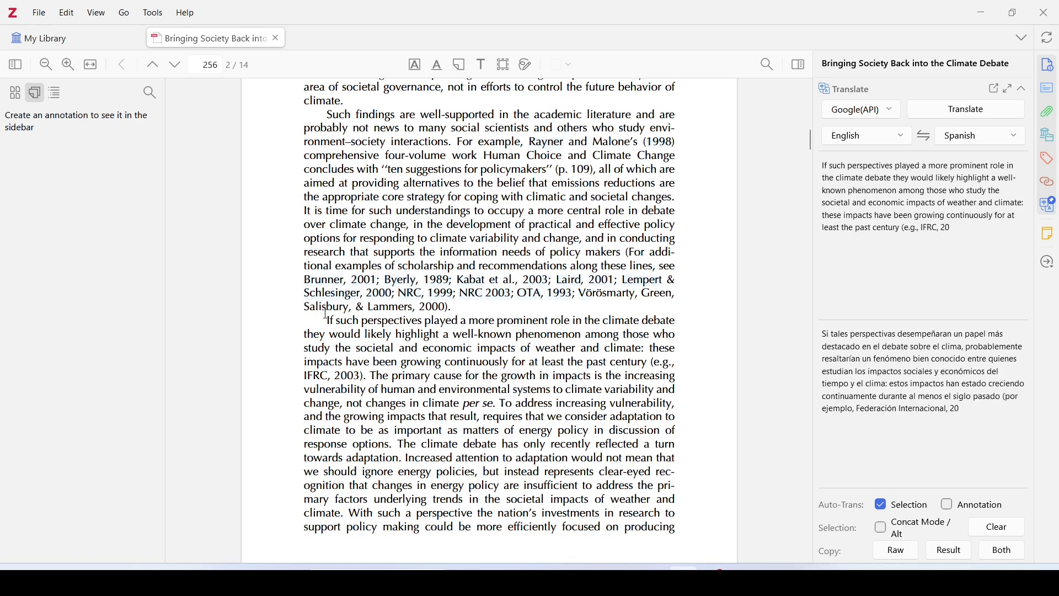
drag(327, 314, 365, 377)
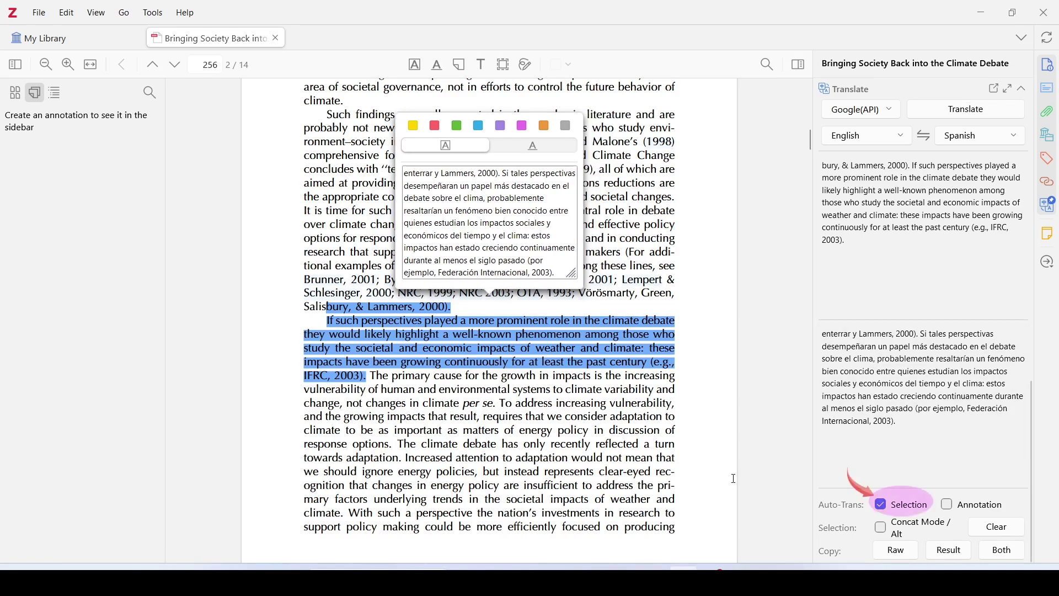
Step: Turn off automatic translation of selections, translate the page 256 passage from "If such perspectives" to "weather and climate." into Spanish on demand, then clear it
click(884, 506)
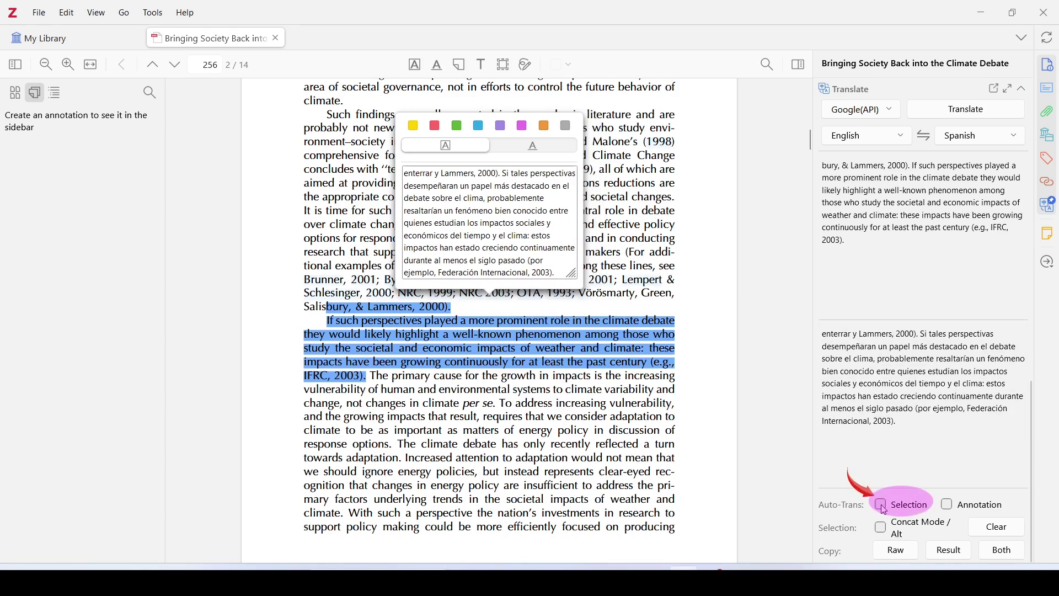
drag(328, 321, 346, 515)
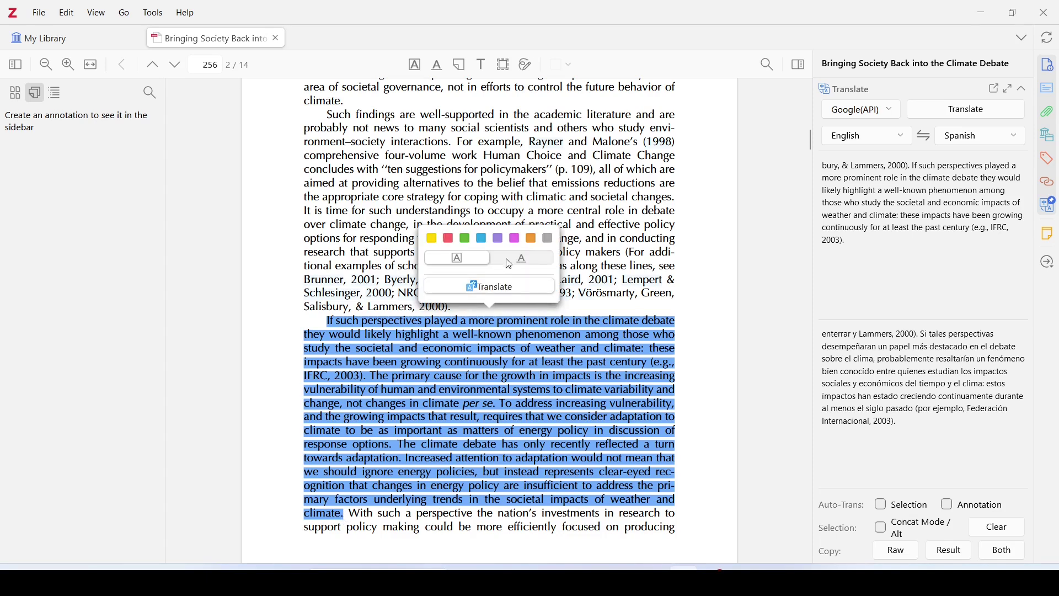
click(501, 289)
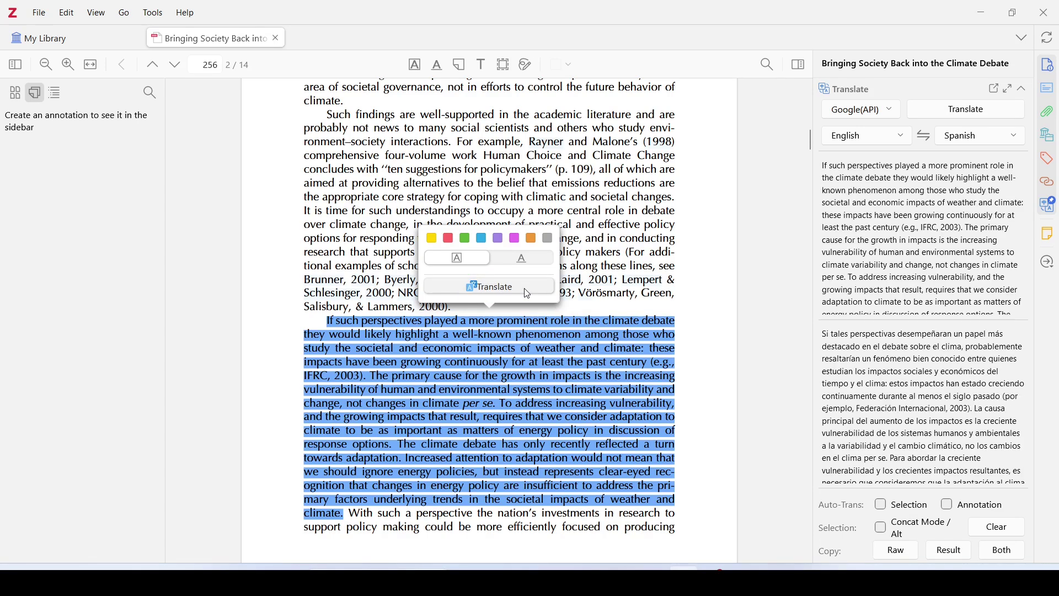
click(528, 295)
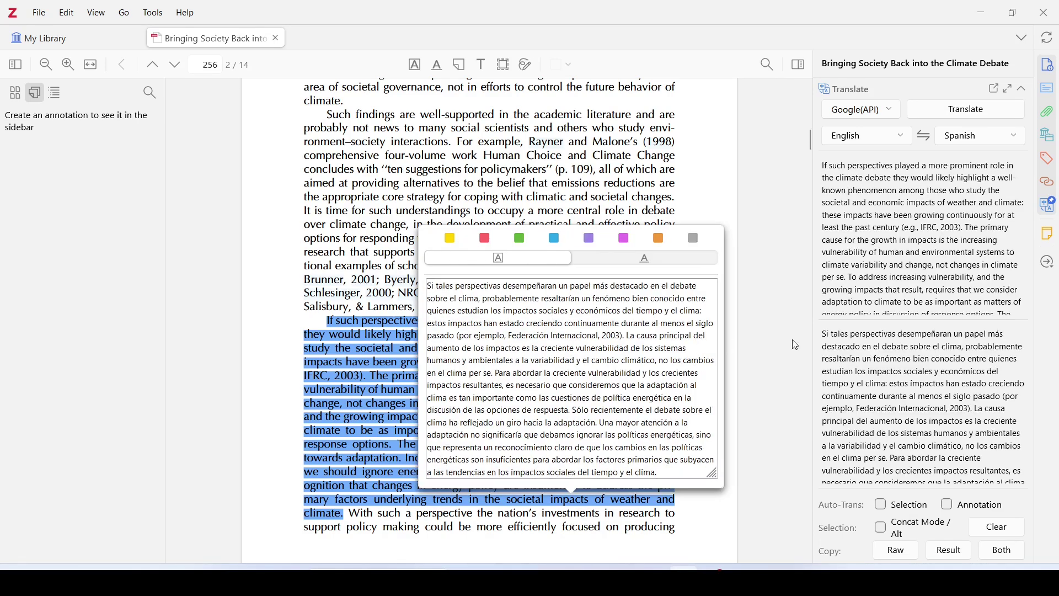
scroll(764, 161, down, 2)
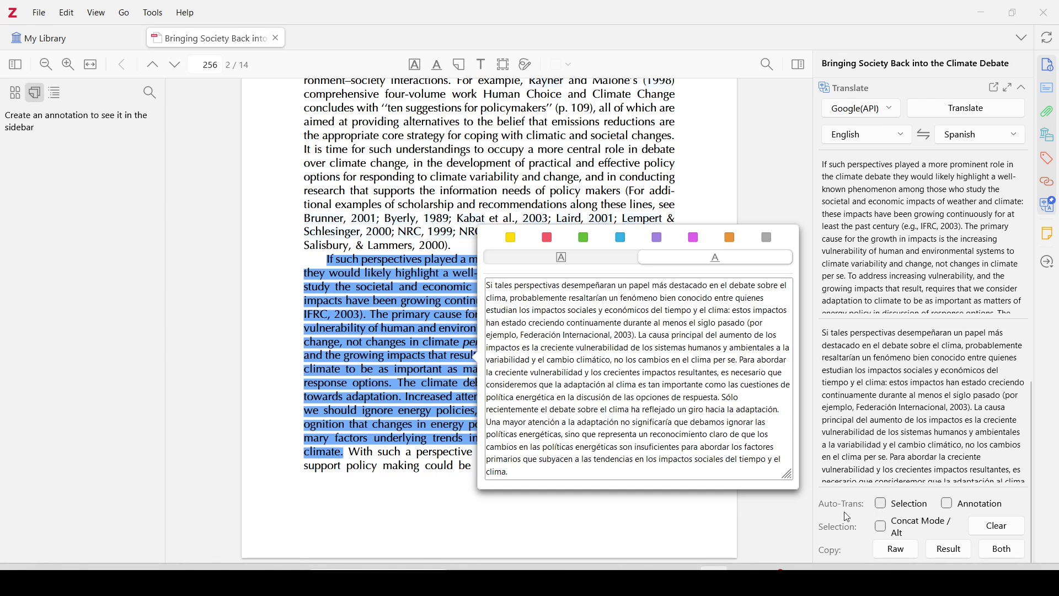
click(1004, 531)
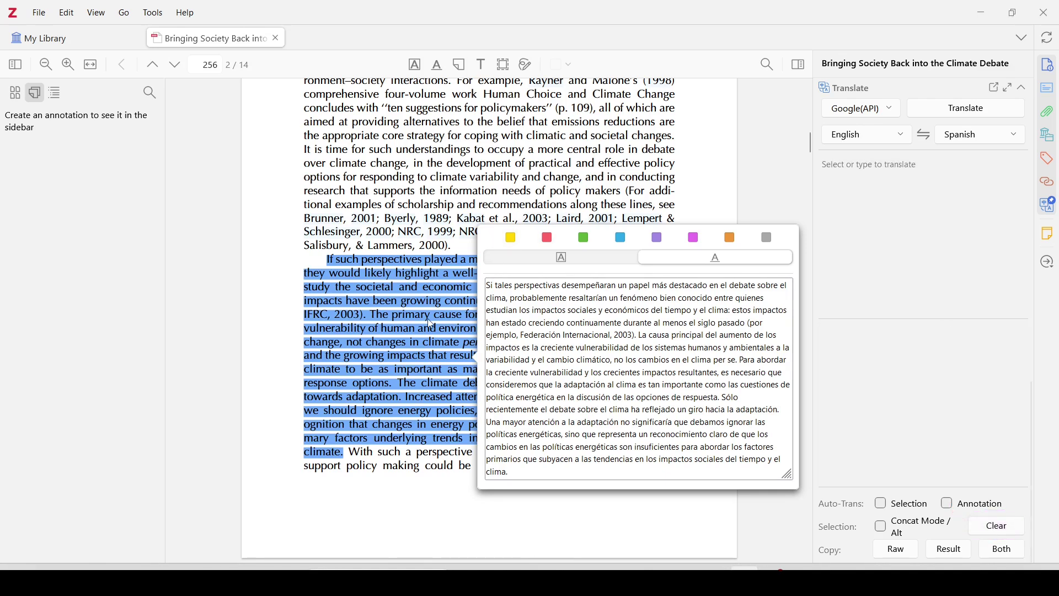
click(452, 326)
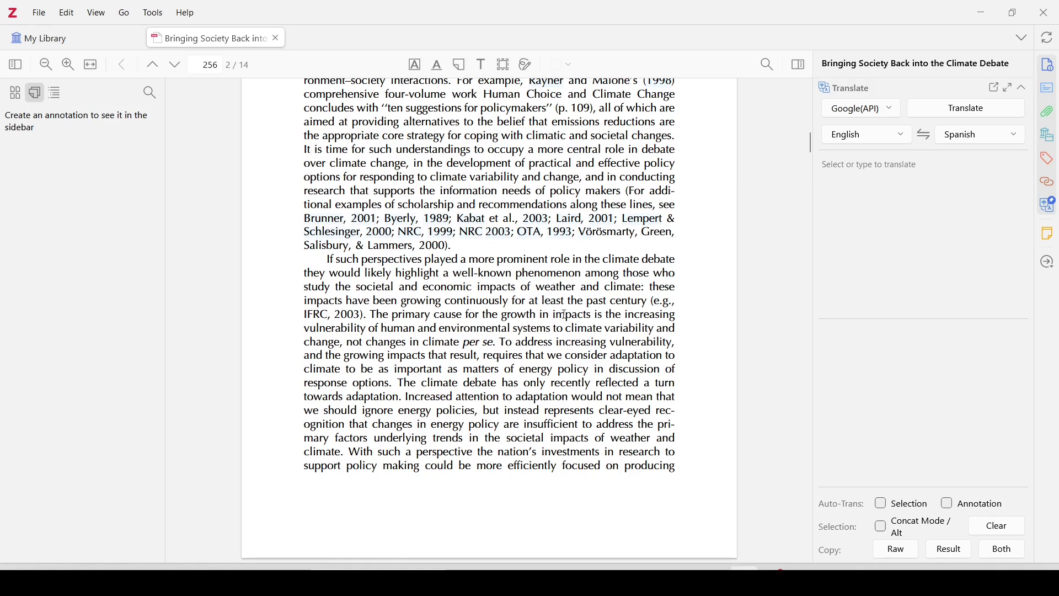
Step: Set the target language to Farsi, translate the paragraph starting "If such perspectives" on page 256, and clear the translation
click(1020, 135)
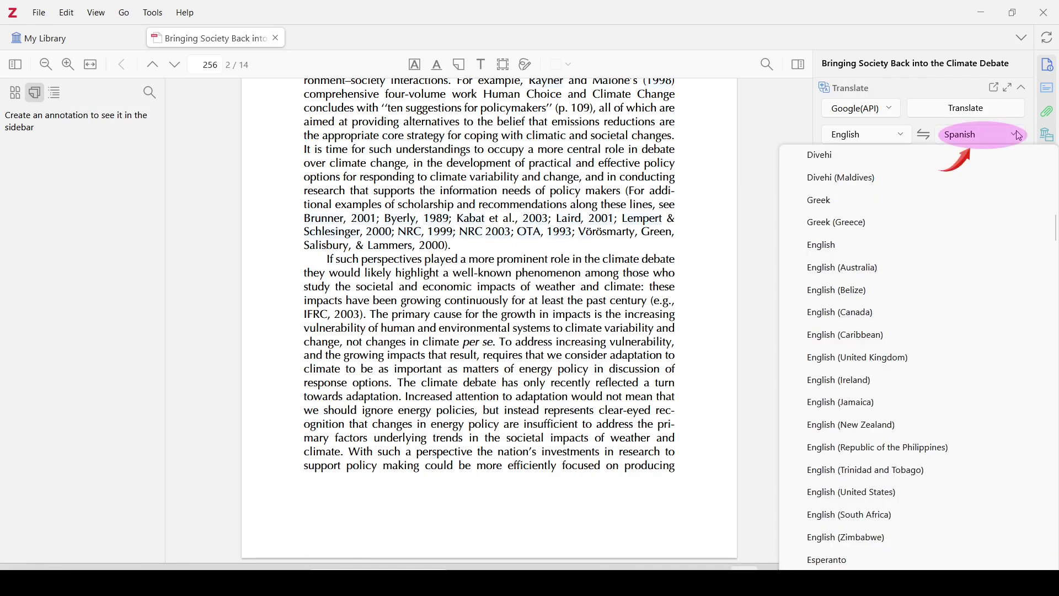
key(f)
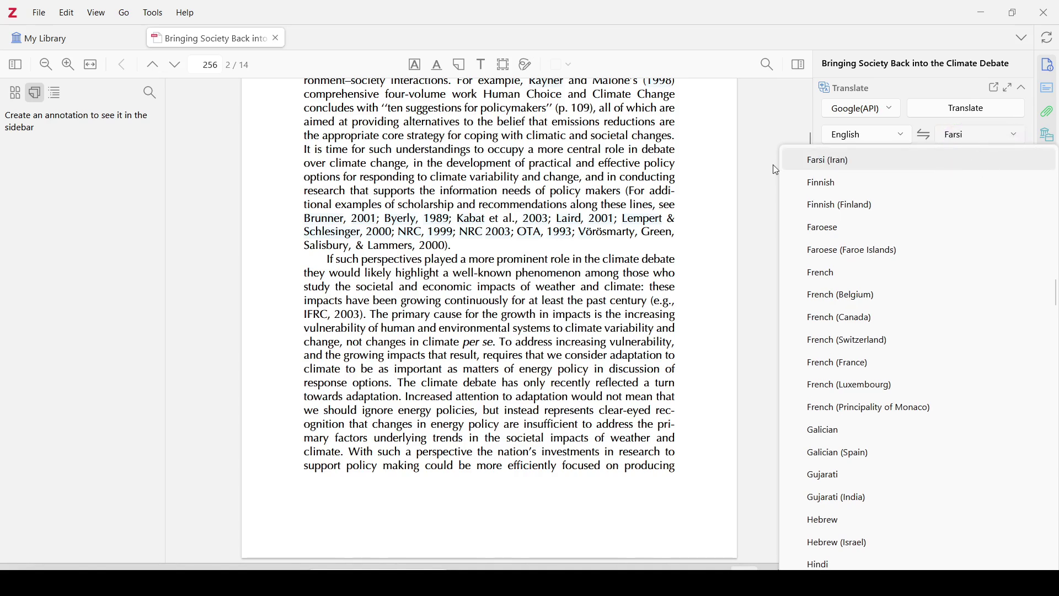
click(775, 169)
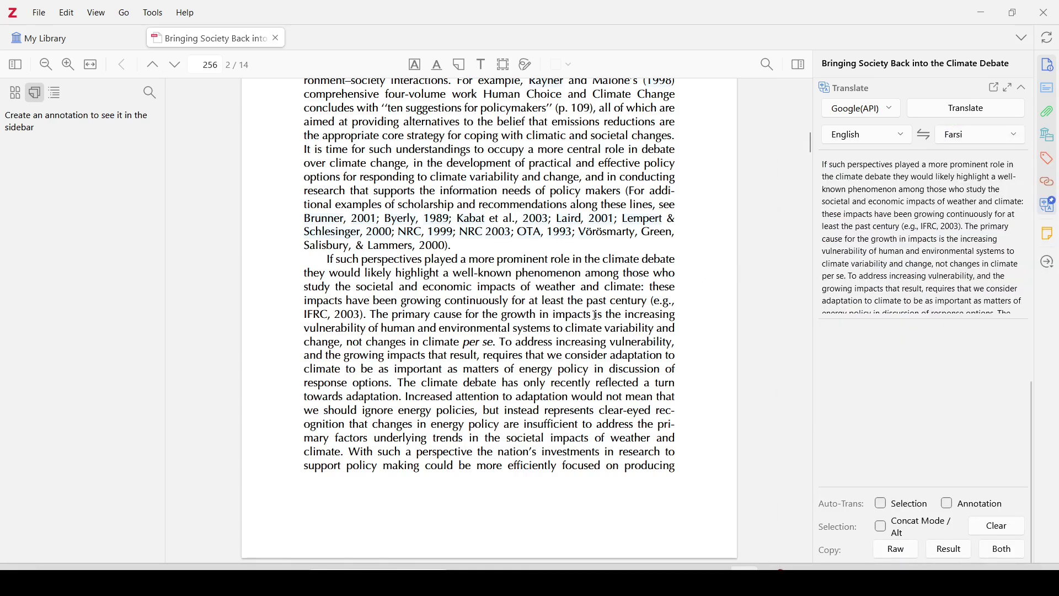
mouse_move(317, 256)
mouse_down()
mouse_move(353, 290)
mouse_move(367, 371)
mouse_move(356, 439)
mouse_move(367, 451)
mouse_up()
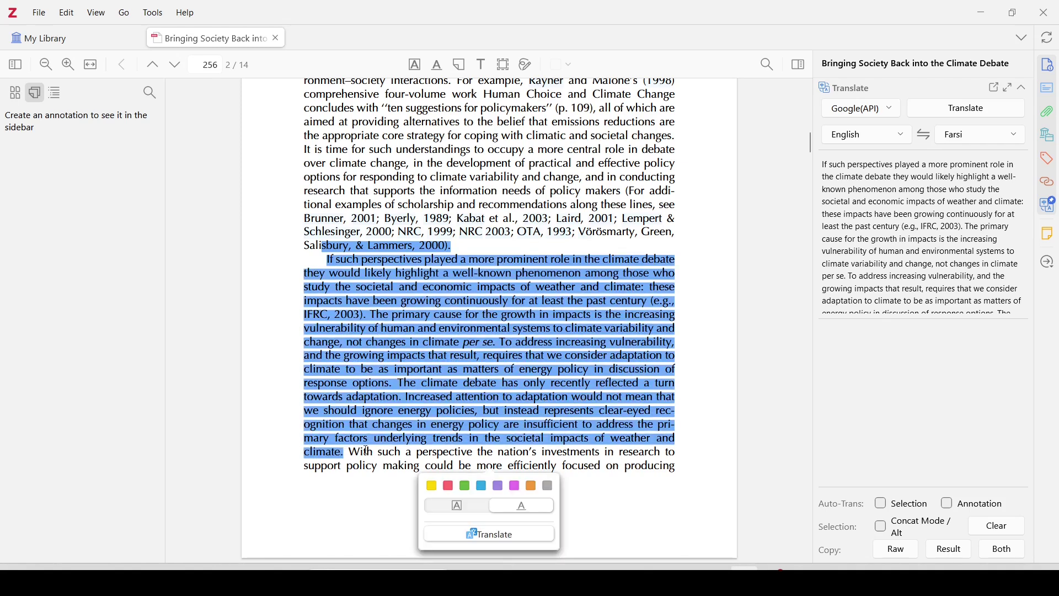
click(506, 538)
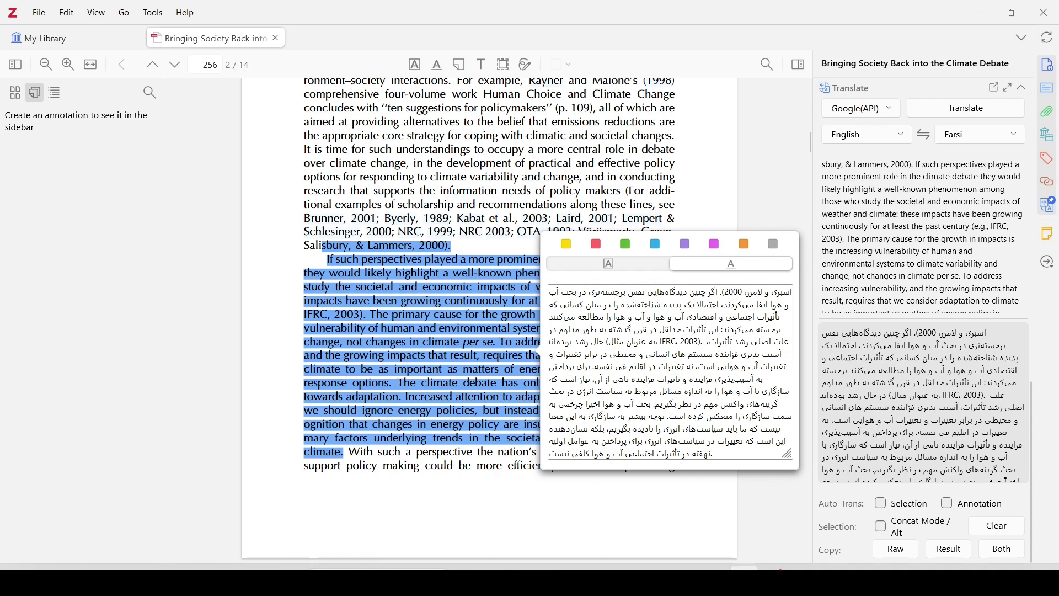
click(1004, 530)
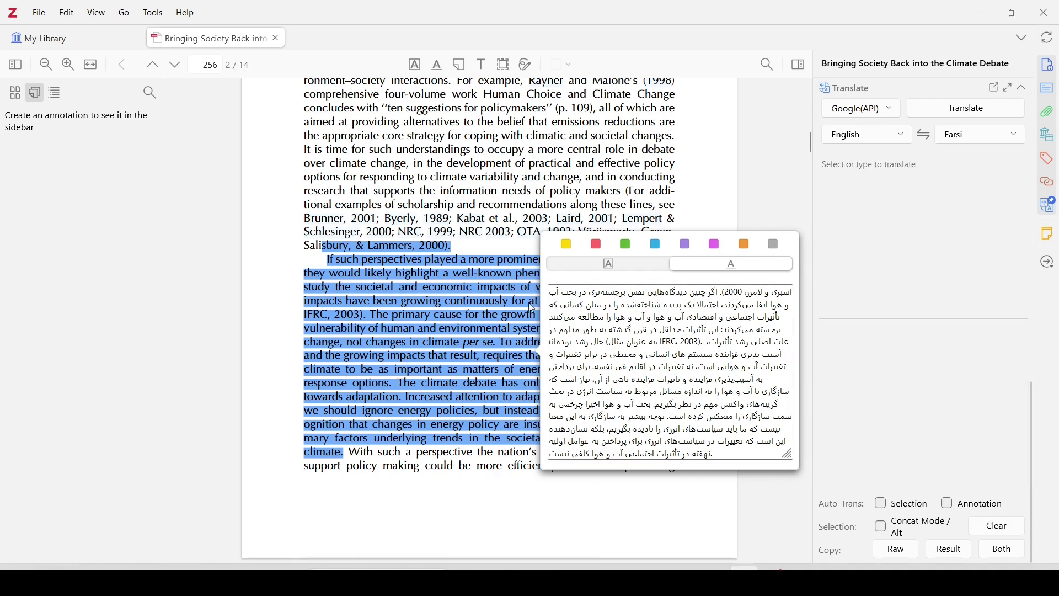
click(429, 300)
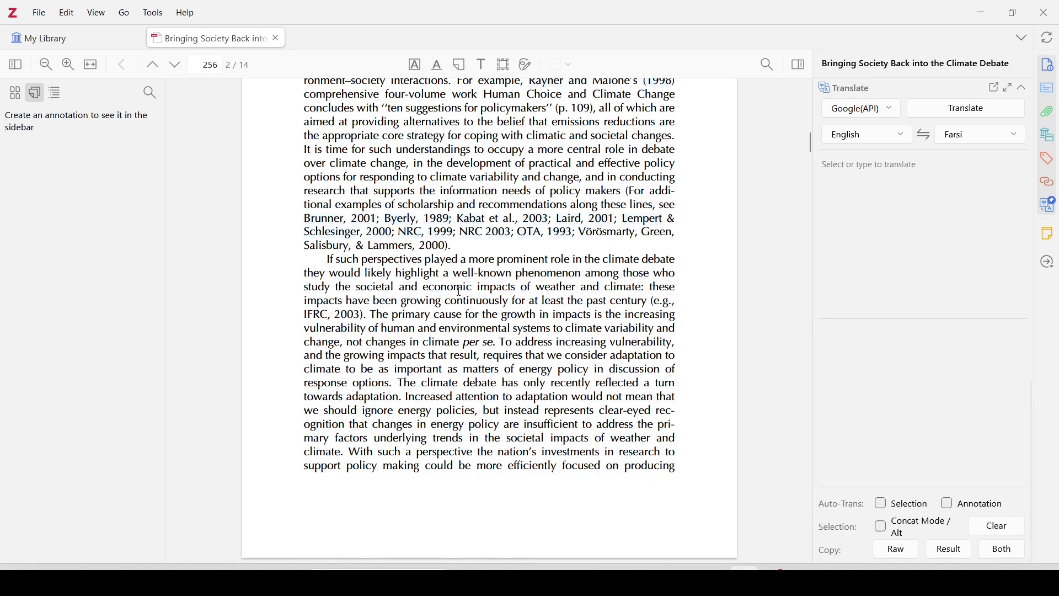
Step: Set the target language to French and translate the page 256 passage from "If such perspectives" to "weather and climate."
click(995, 141)
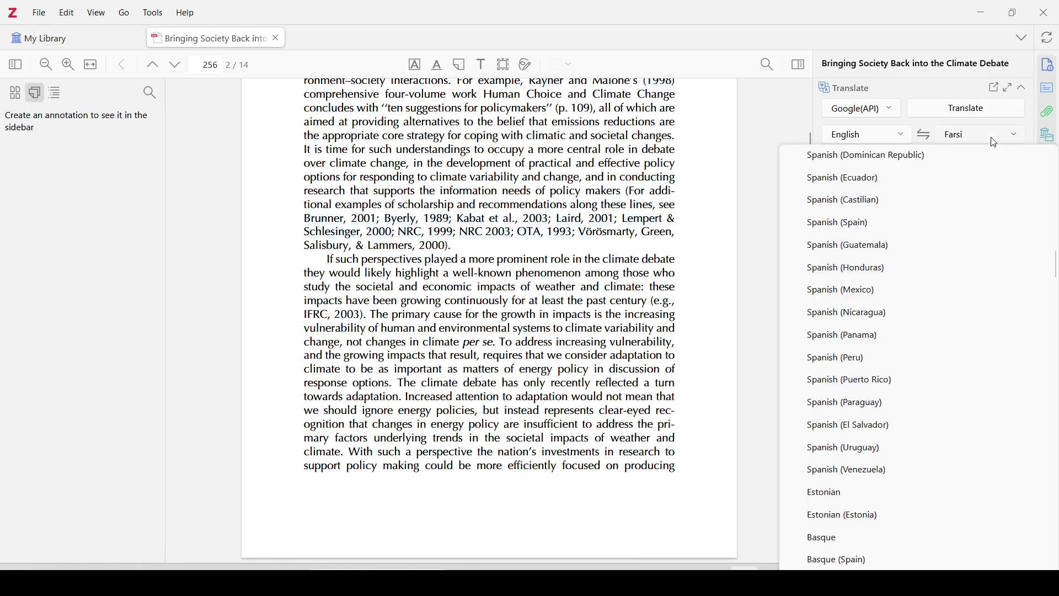
scroll(996, 142, down, 2)
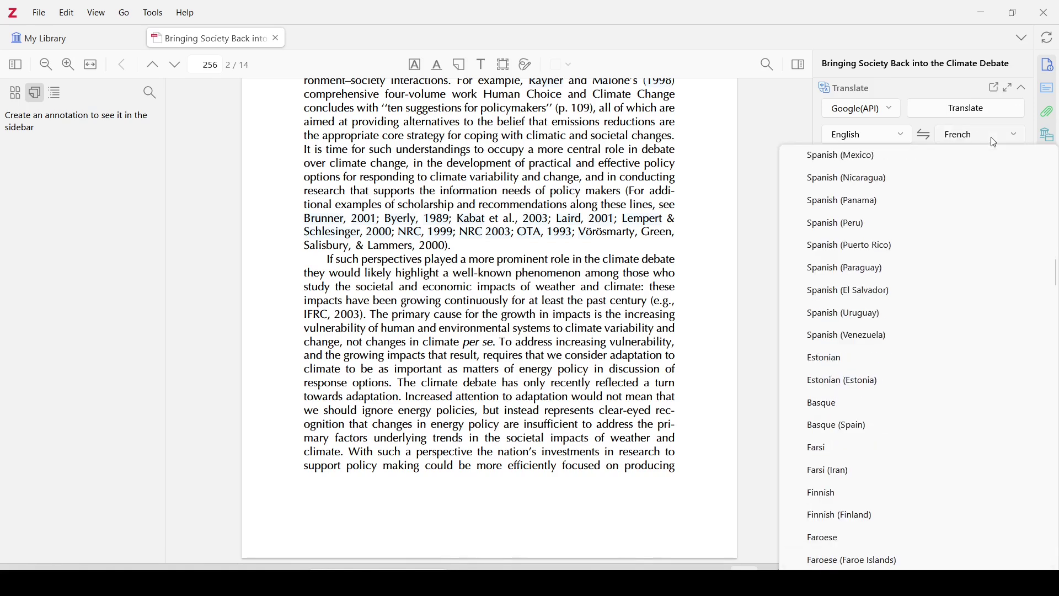
click(996, 142)
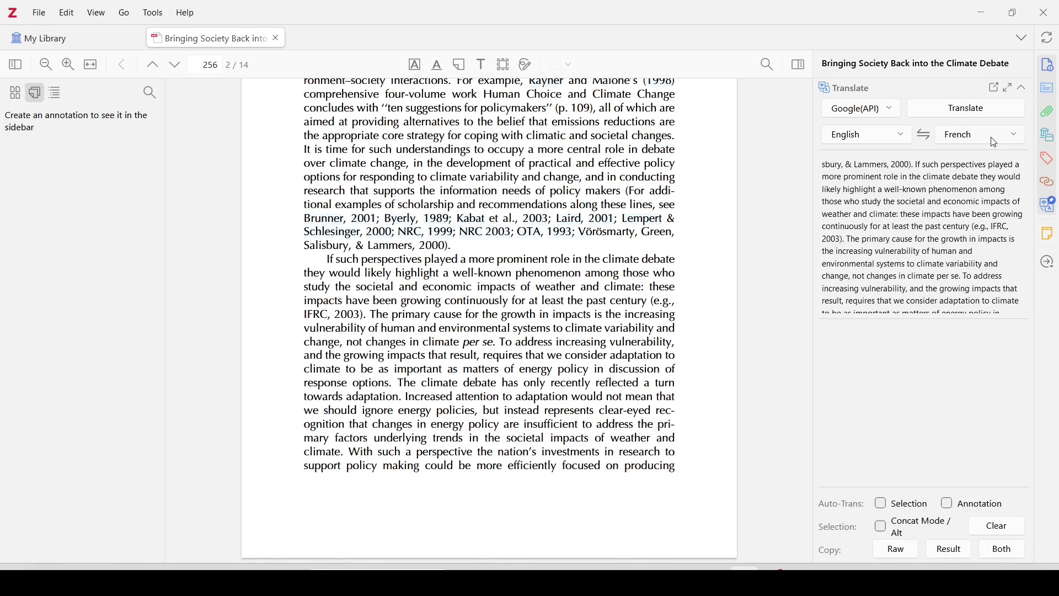
drag(327, 260, 344, 454)
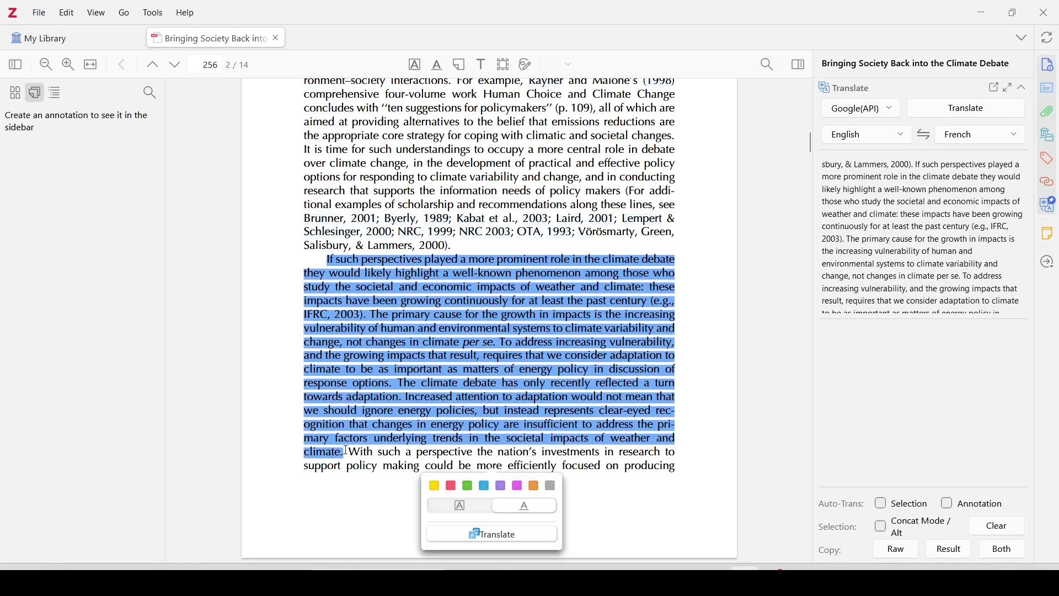
click(481, 532)
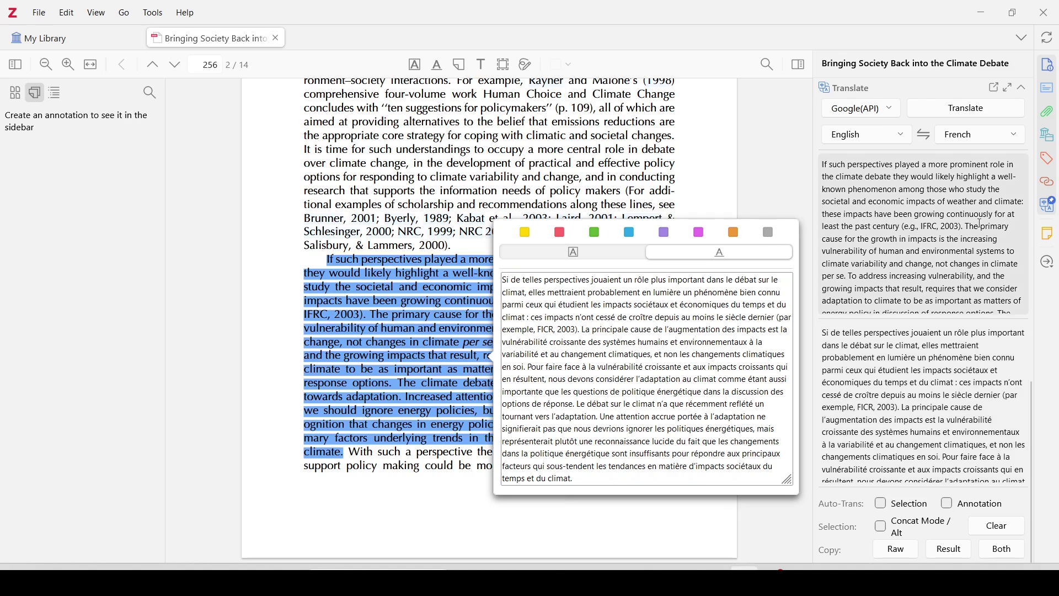
scroll(890, 360, down, 2)
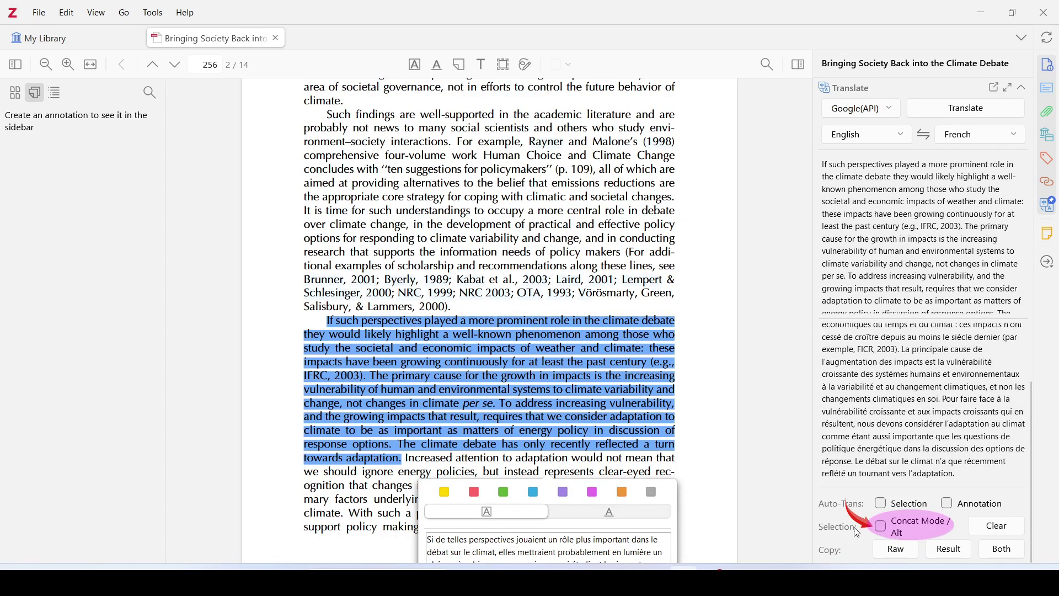
Step: Enable Concat Mode and append the page 257 passage from "Policy debate and advocacy" to "particular political actions." to the French translation
click(880, 526)
click(434, 159)
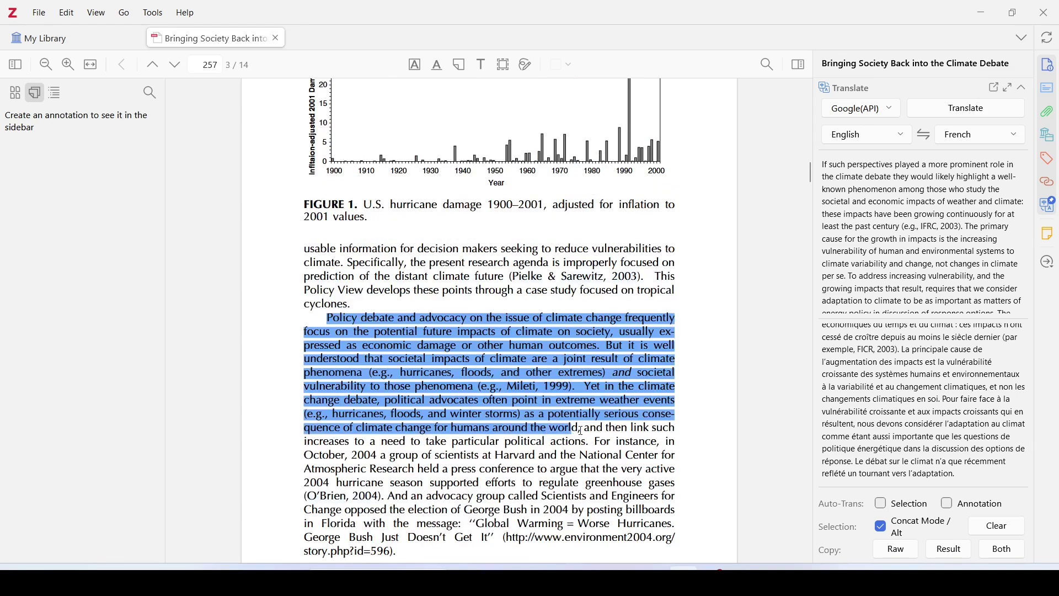
drag(575, 428, 593, 444)
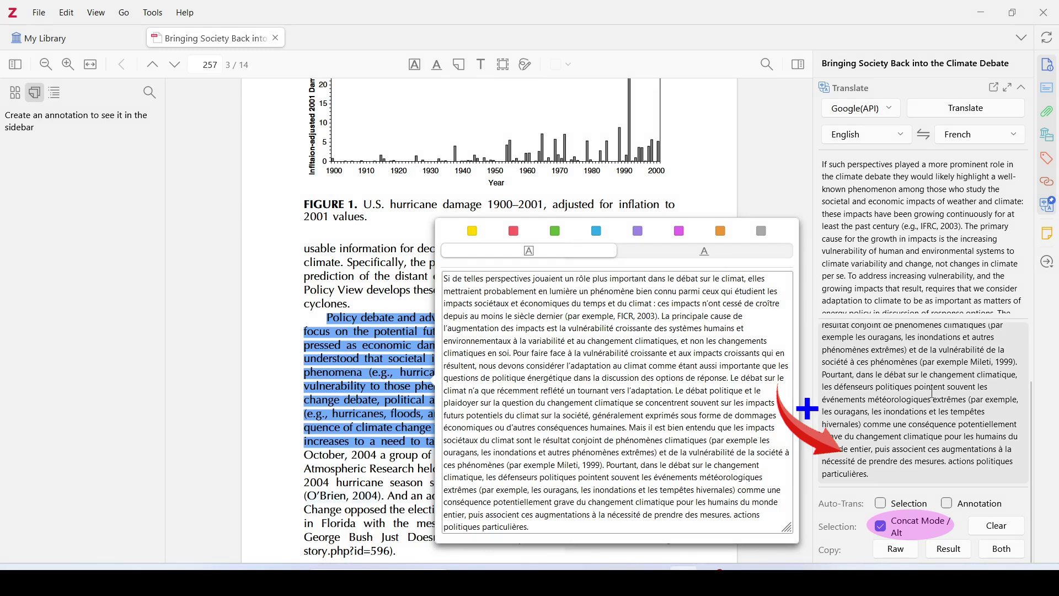
scroll(932, 392, up, 3)
scroll(932, 392, down, 4)
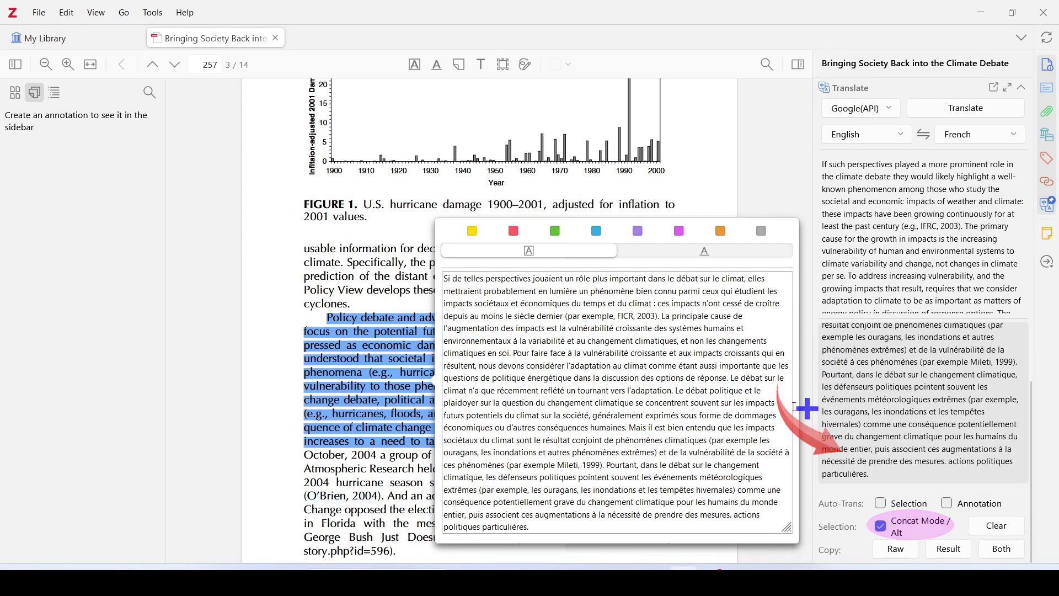
Step: Add the page 258 paragraph starting "But research into the societal impacts" to the concatenated French translation and read through the combined result
click(391, 474)
scroll(389, 475, down, 10)
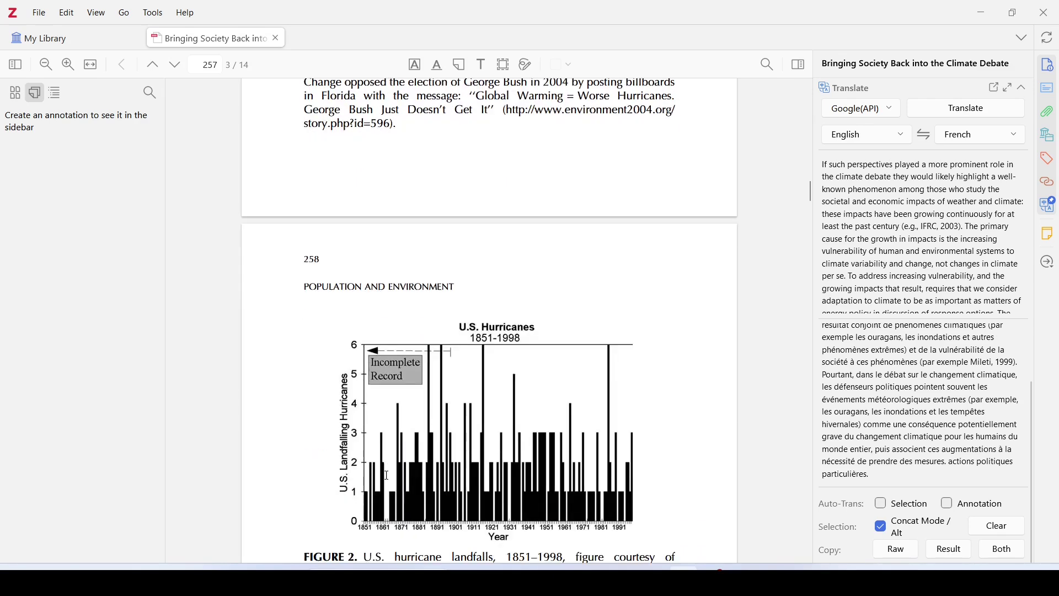
scroll(388, 475, down, 3)
drag(328, 302, 352, 413)
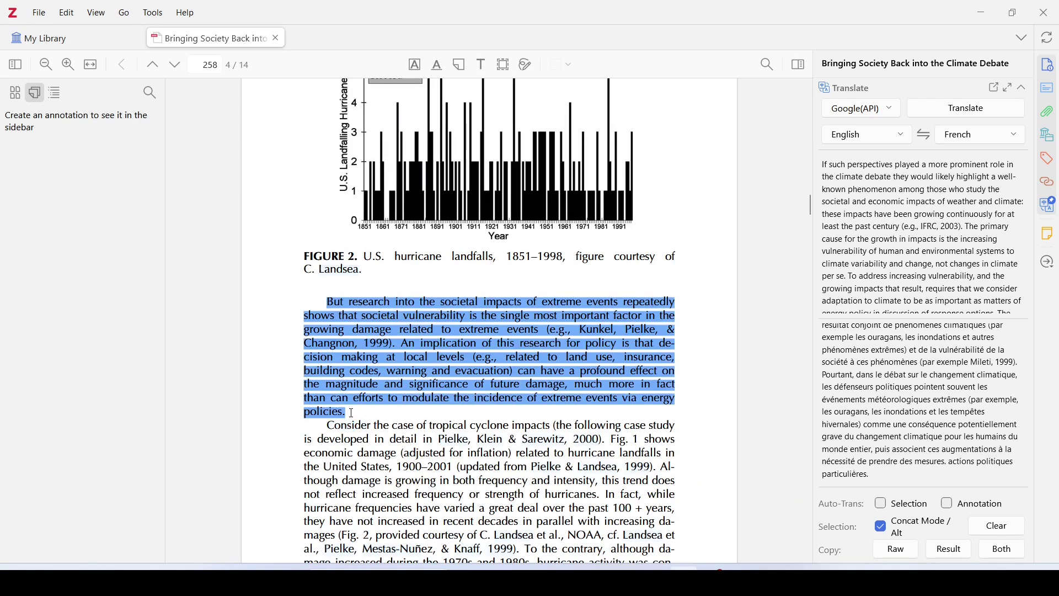
click(959, 111)
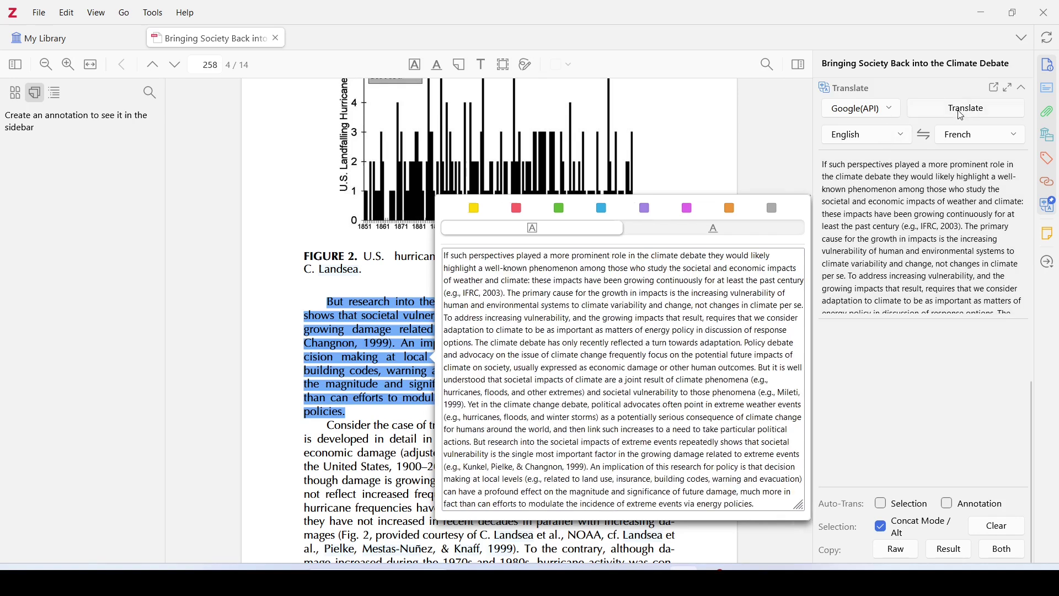
scroll(980, 387, down, 5)
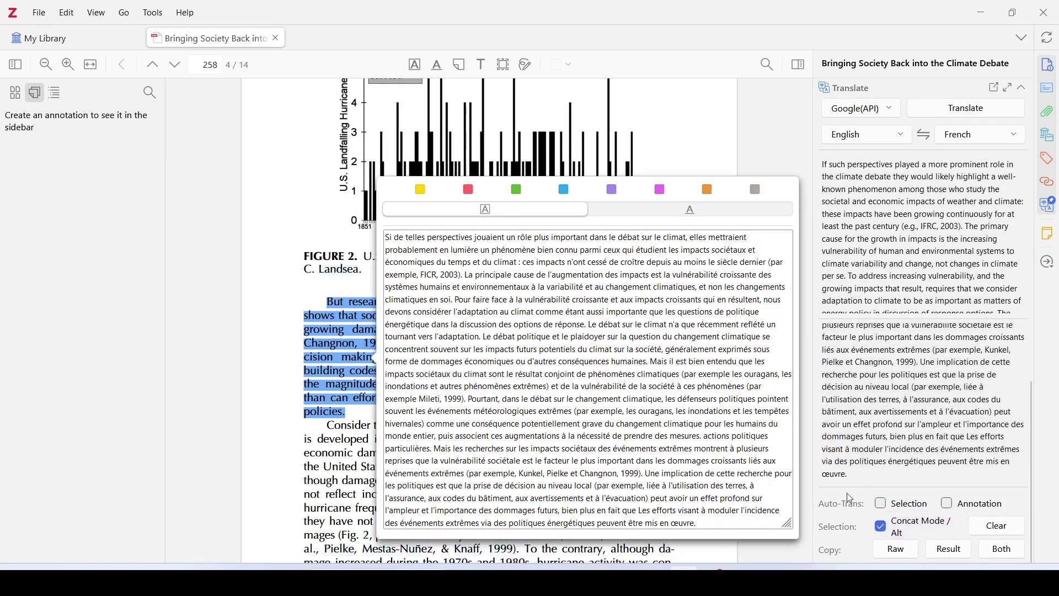
click(348, 442)
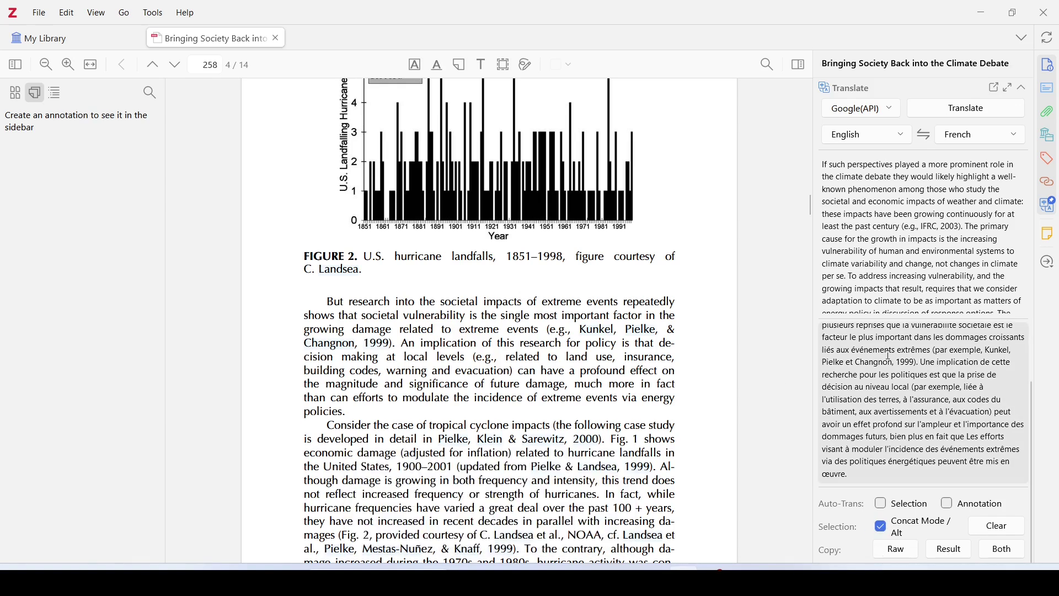
scroll(886, 378, up, 6)
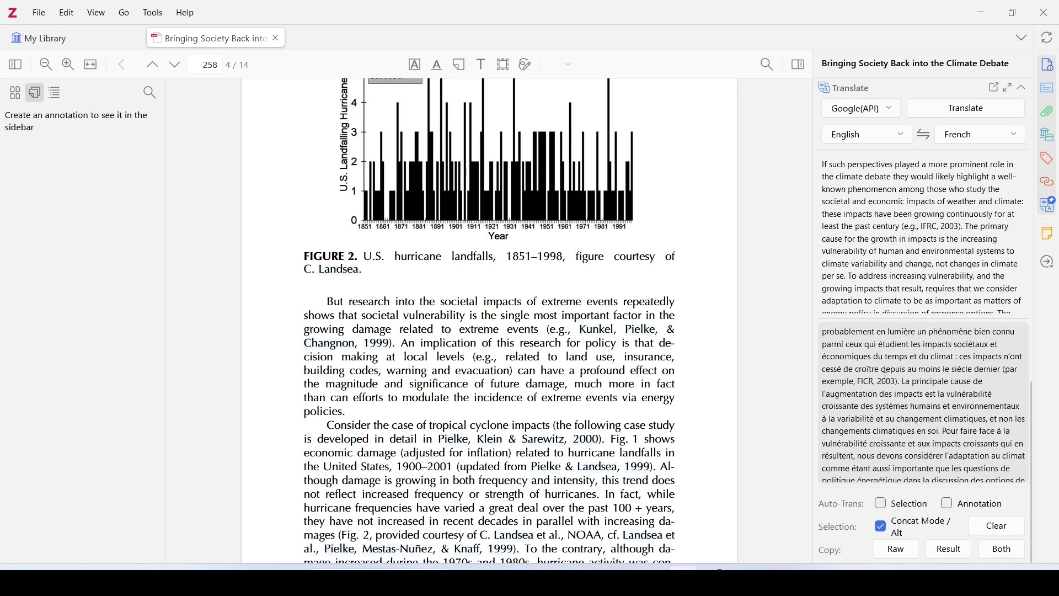
scroll(874, 384, down, 6)
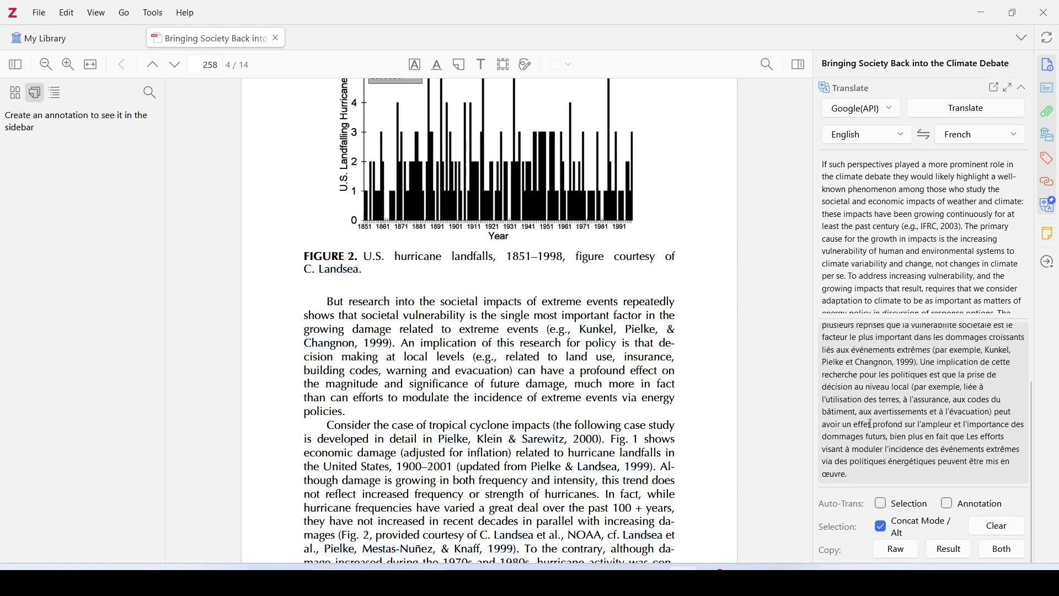
Step: Copy the translation result, then clear the translated text and turn off Concat Mode
click(957, 551)
click(1007, 528)
click(916, 527)
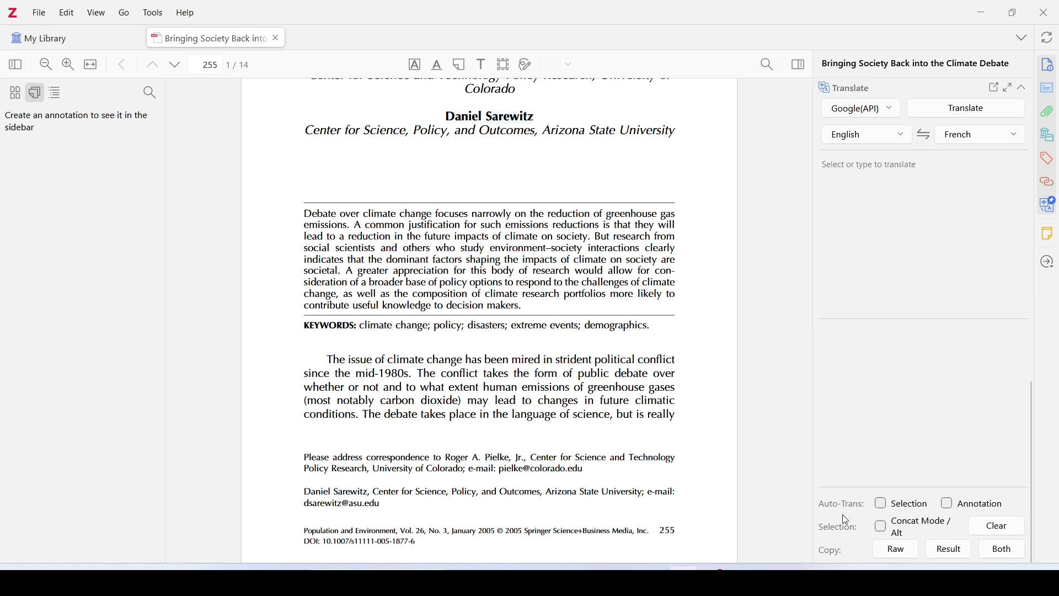
Step: Enable automatic translation of selections and annotations, and highlight the introduction's opening passage and the abstract on page 255 in yellow
click(885, 506)
click(987, 512)
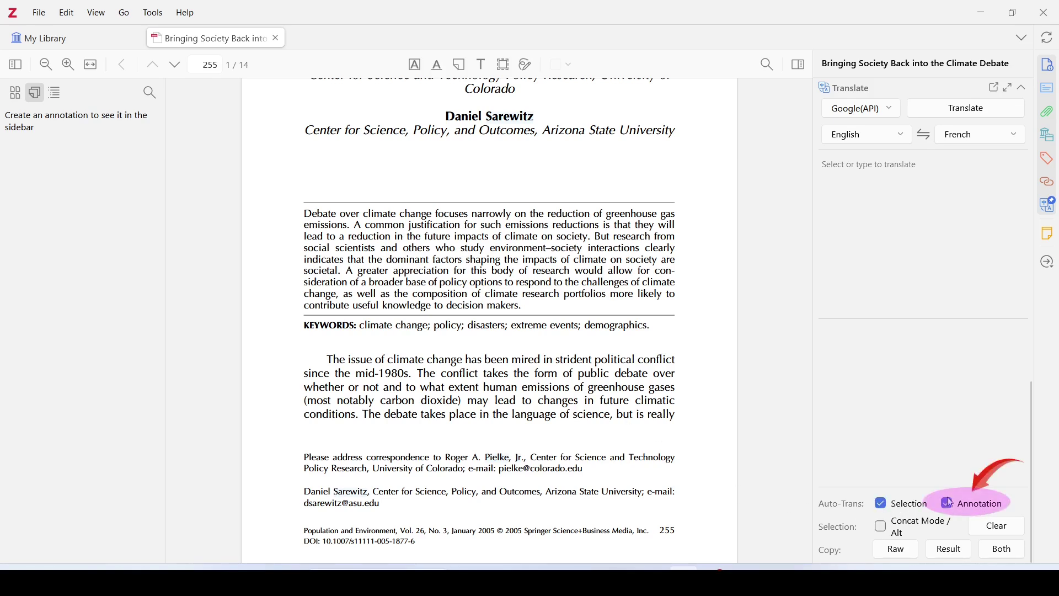
click(414, 68)
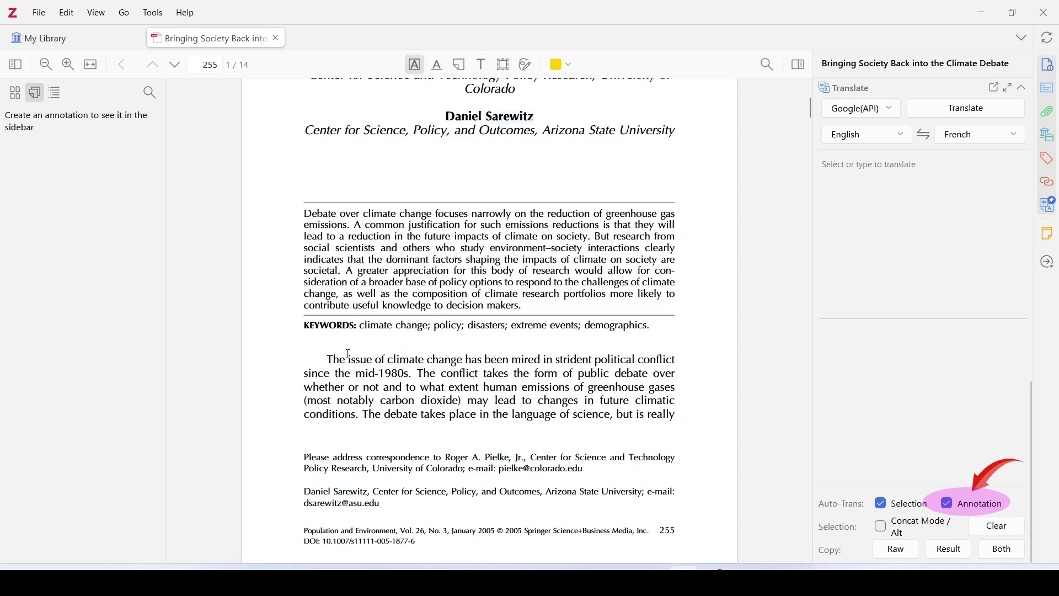
drag(329, 359, 359, 415)
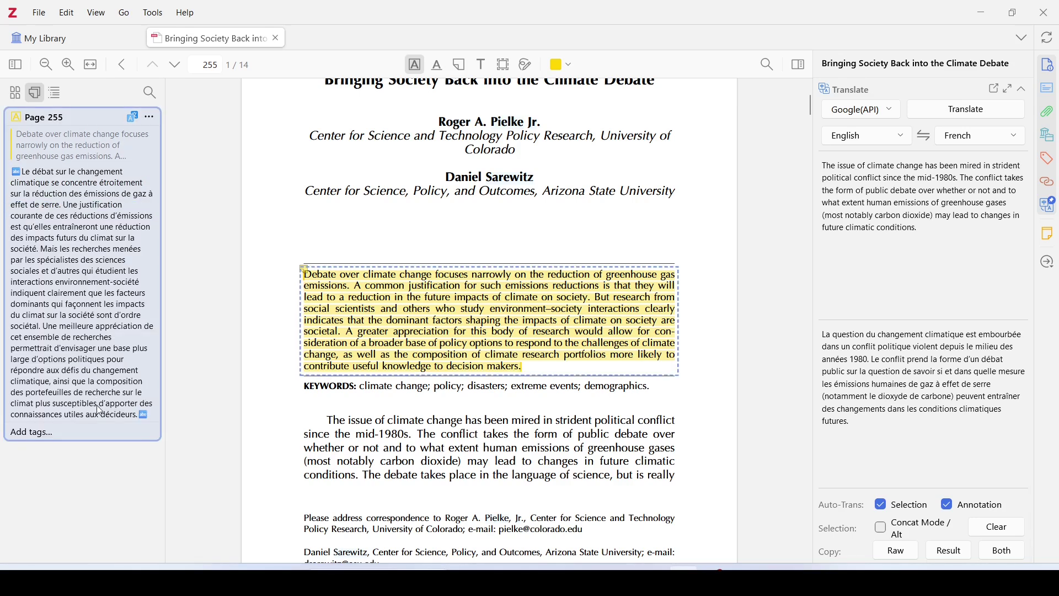
click(60, 148)
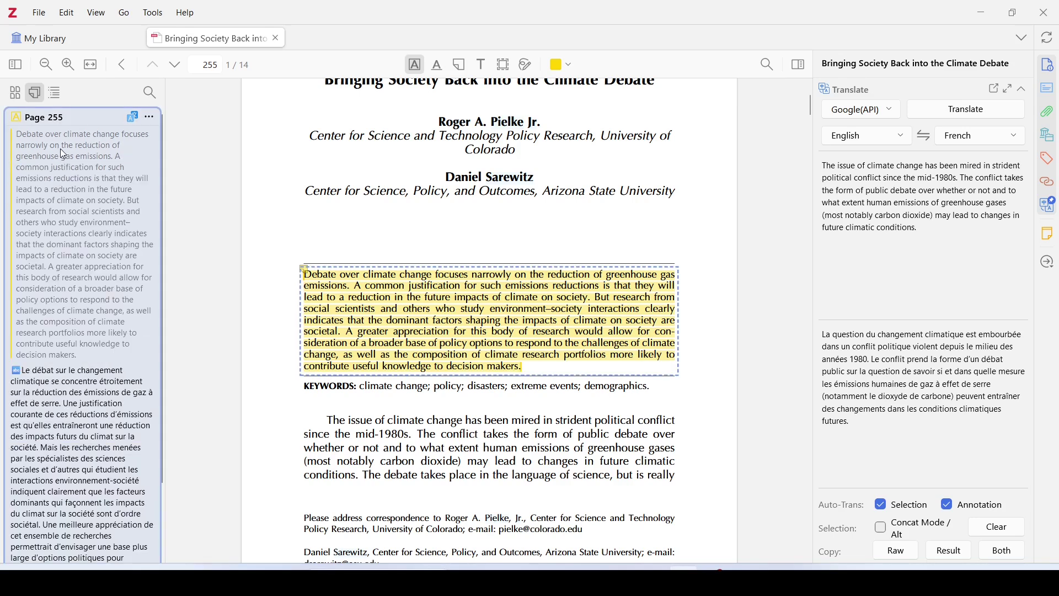
Step: Translate the page 255 abstract annotation into Estonian and close the PDF
click(194, 251)
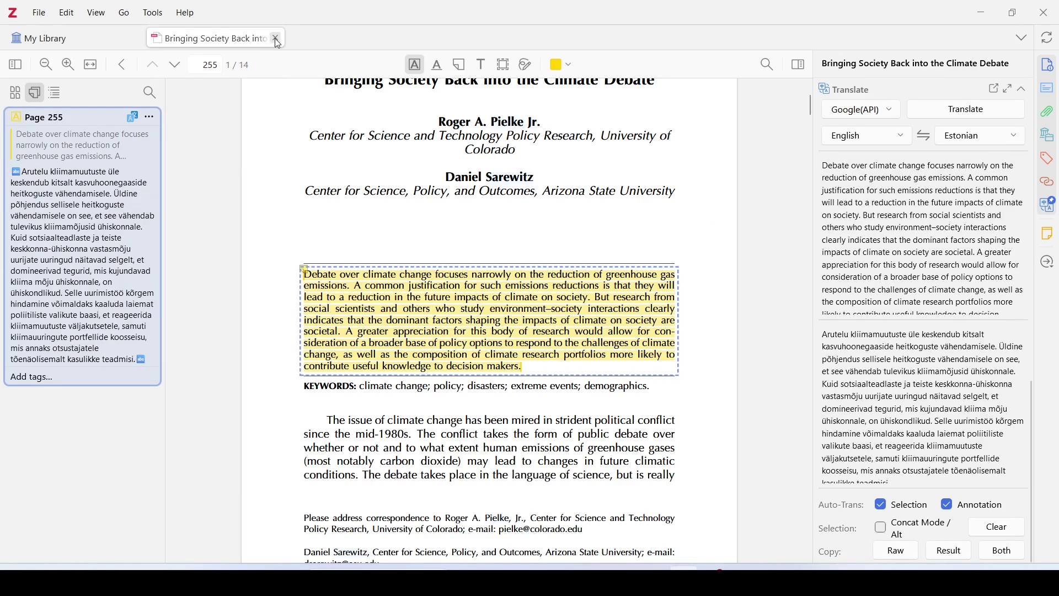
click(276, 38)
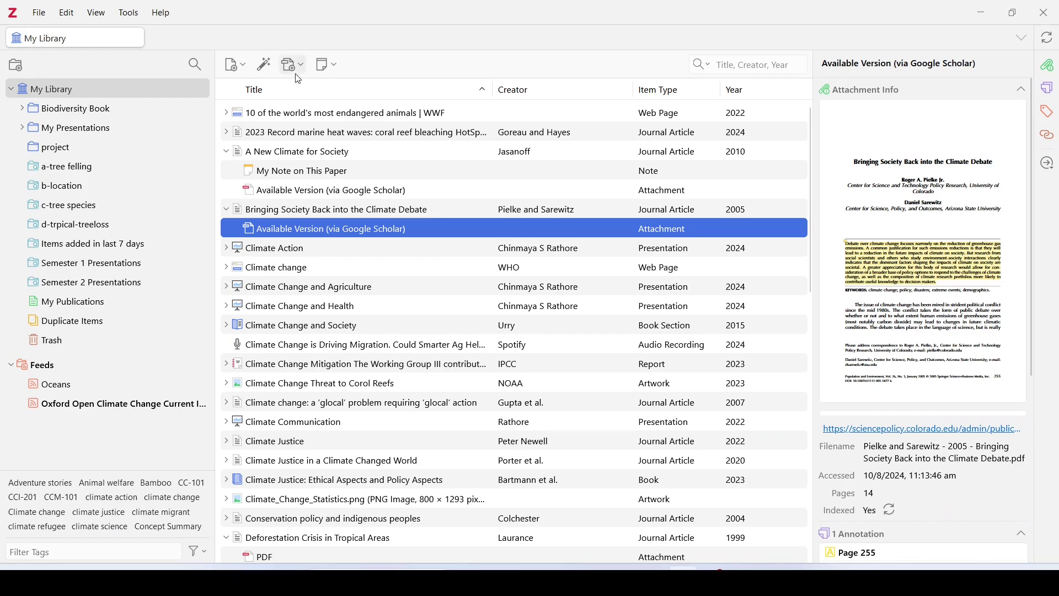
Step: Open the online Zotero plugins directory from the Plugins Manager and browse to its Attachment File Management section
click(139, 19)
click(132, 85)
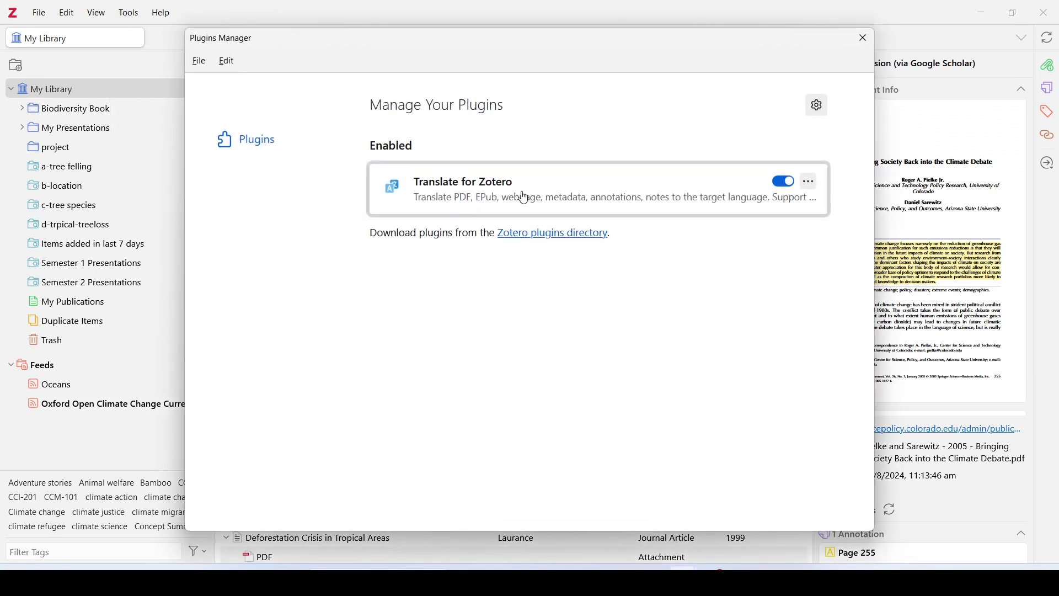
click(555, 233)
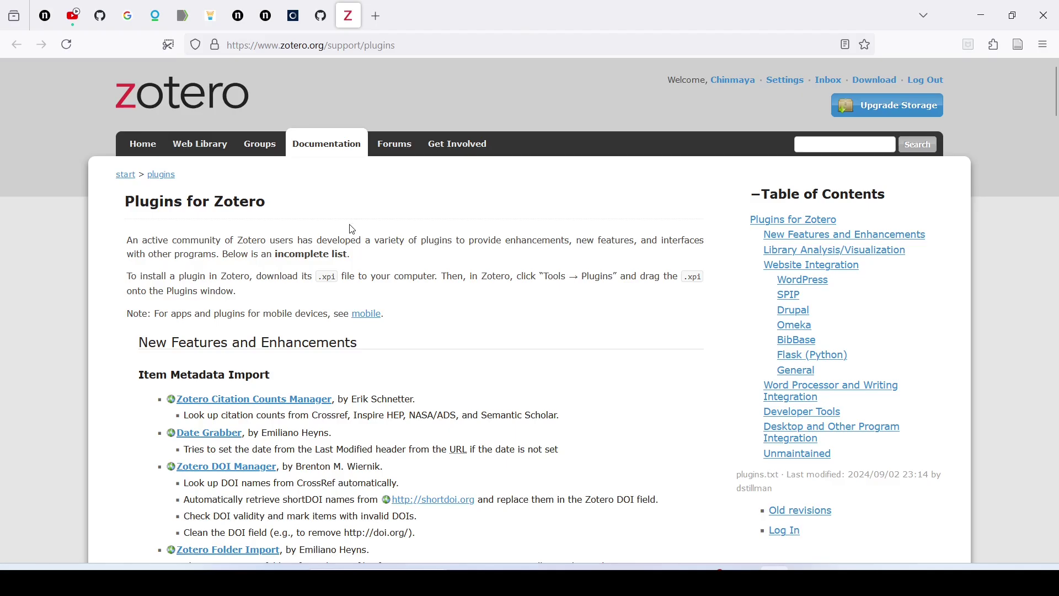
scroll(369, 185, down, 20)
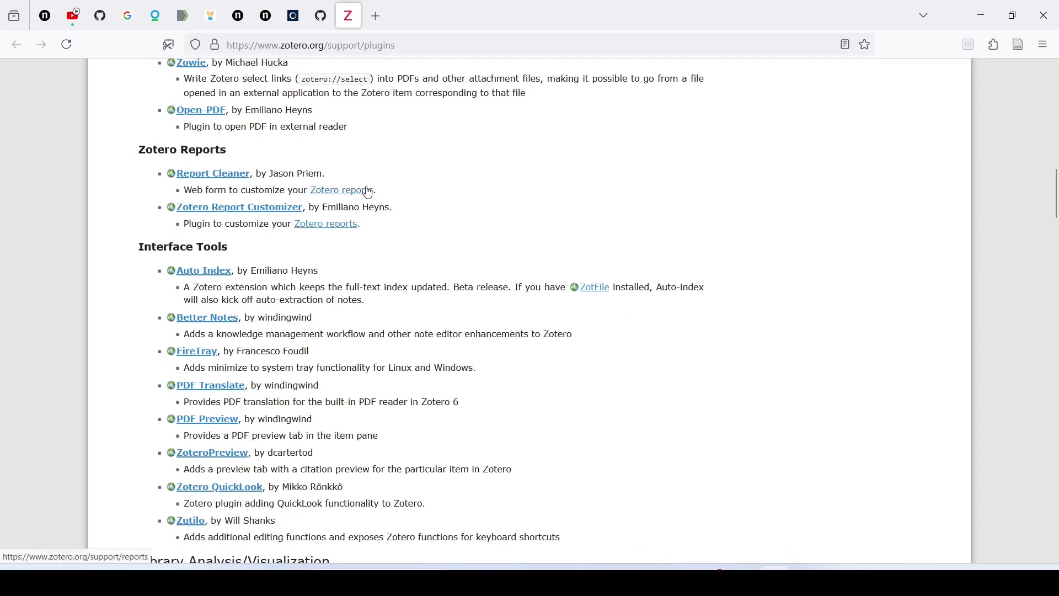
scroll(369, 193, up, 4)
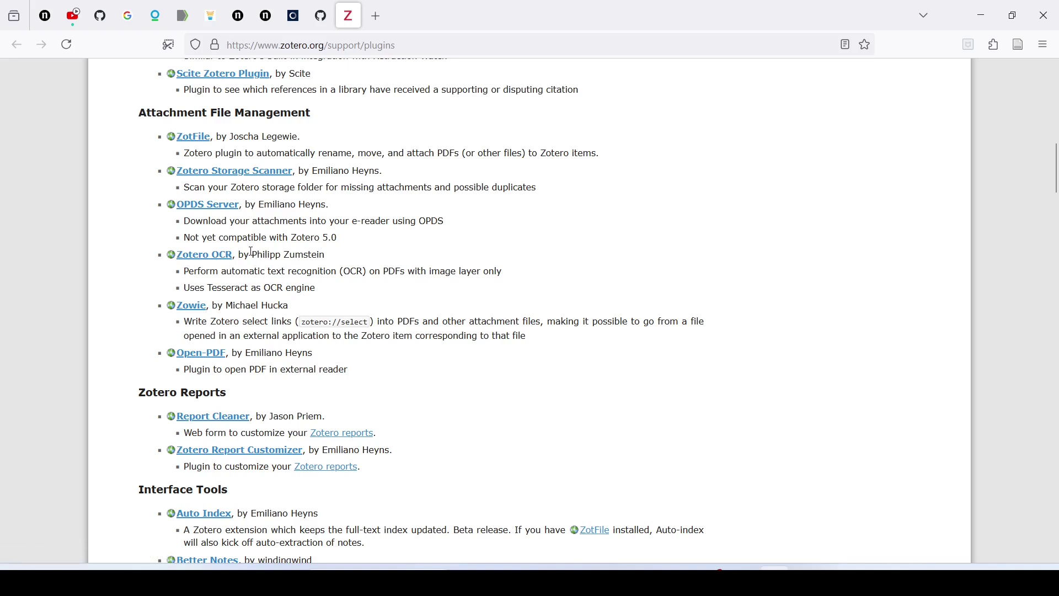
Step: Open the Zotero OCR plugin's GitHub page, read its installation instructions, and go to the latest release
click(211, 256)
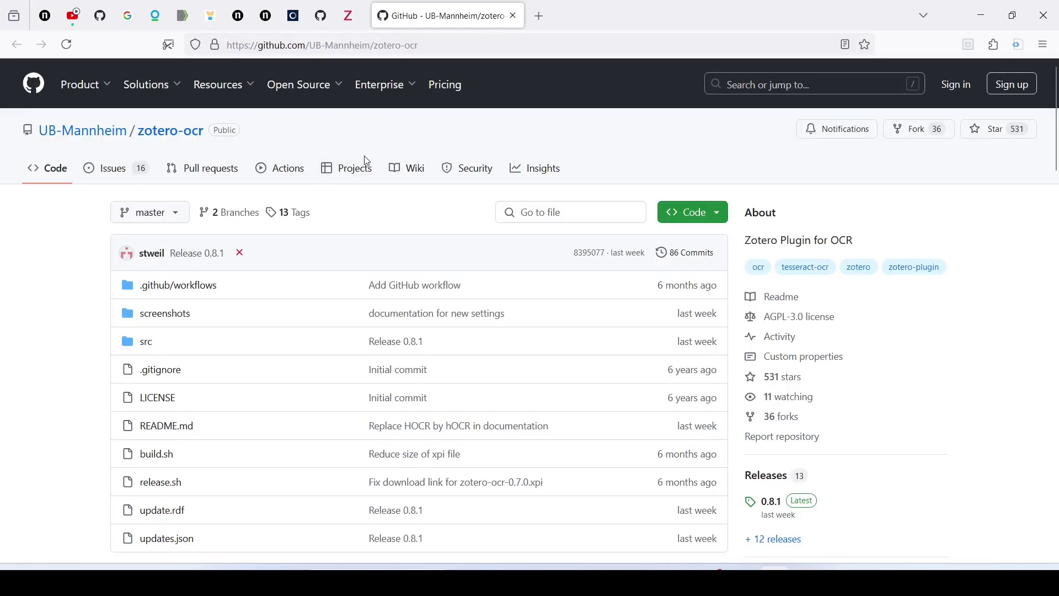
scroll(359, 187, down, 10)
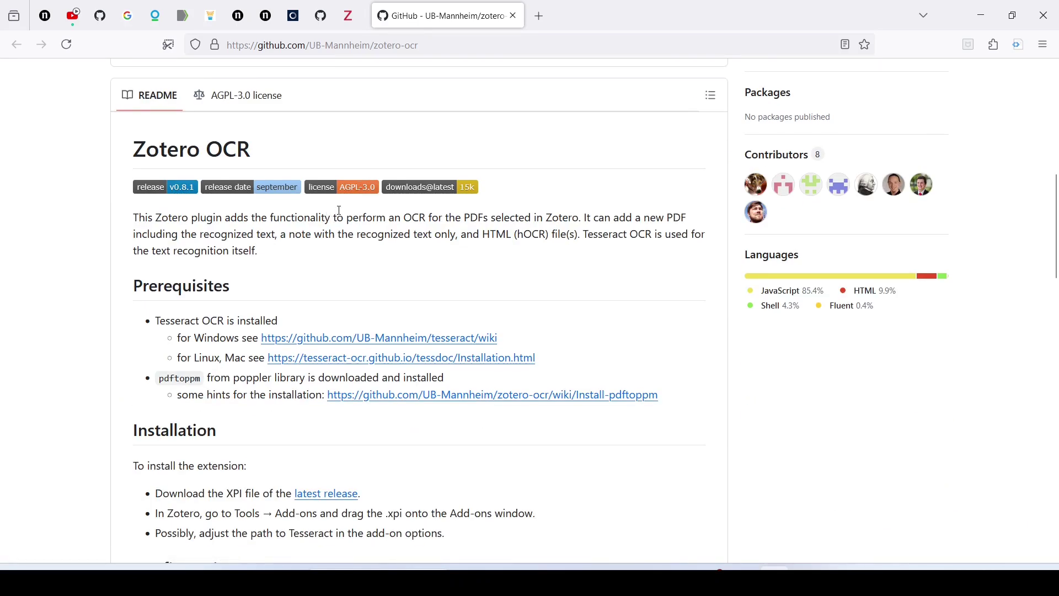
scroll(341, 216, down, 5)
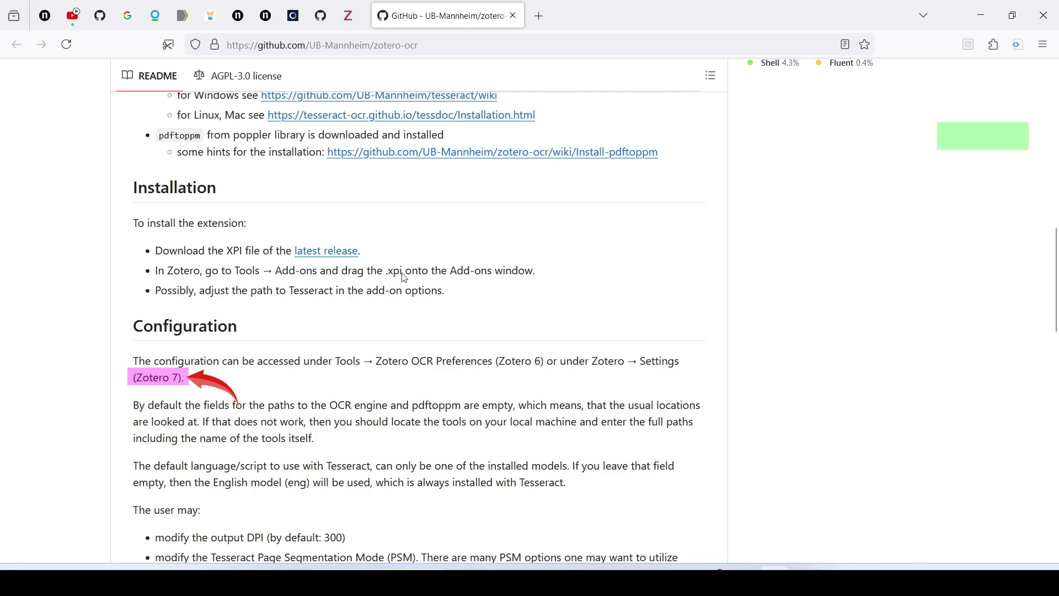
click(336, 259)
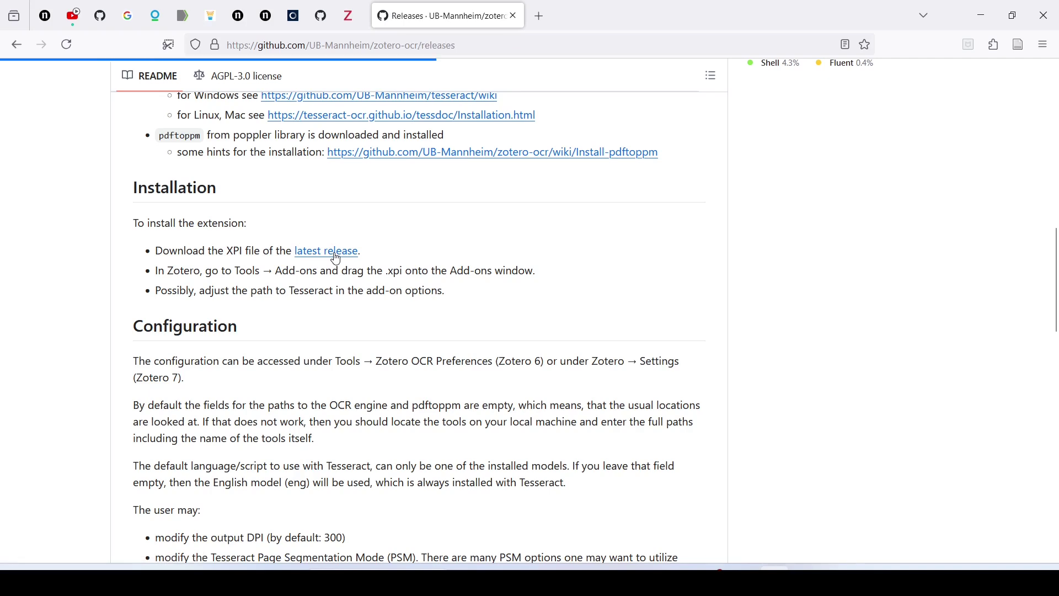
scroll(555, 262, down, 3)
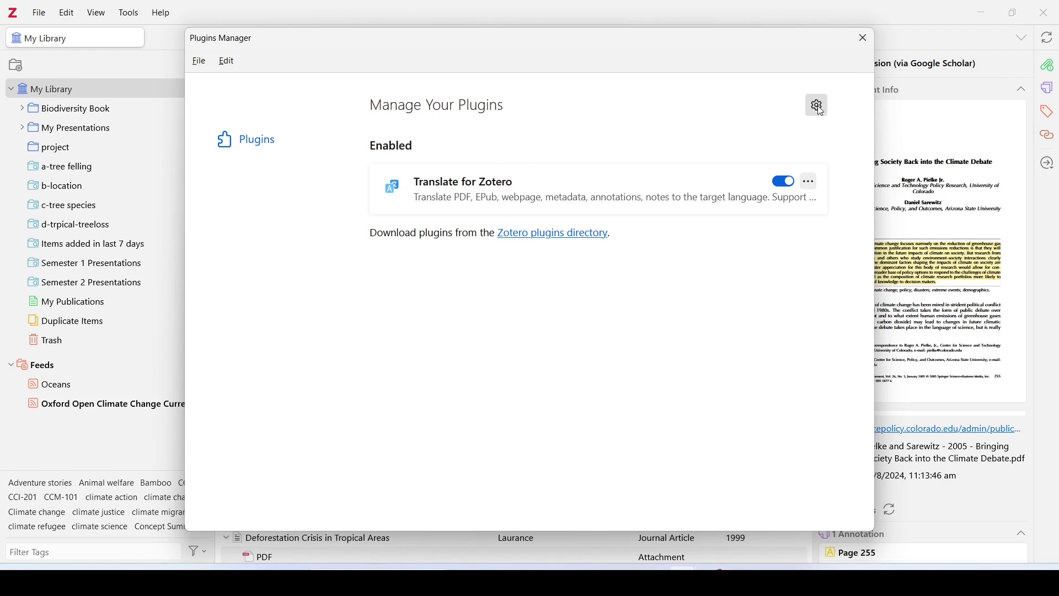
Step: Switch to Zotero and view the Plugins Manager's option for installing a plugin from a file
click(818, 106)
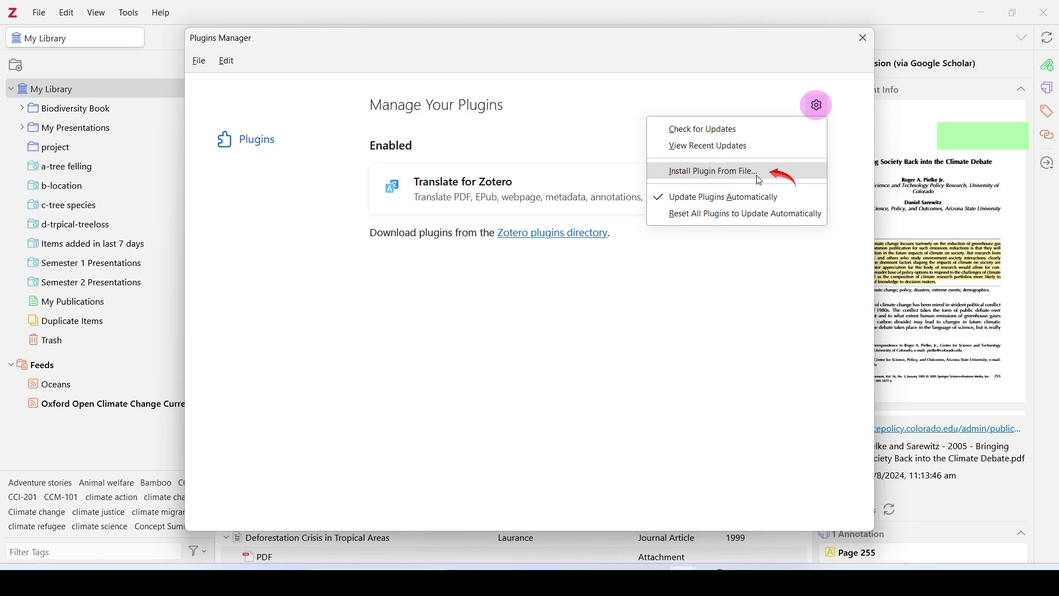
click(620, 407)
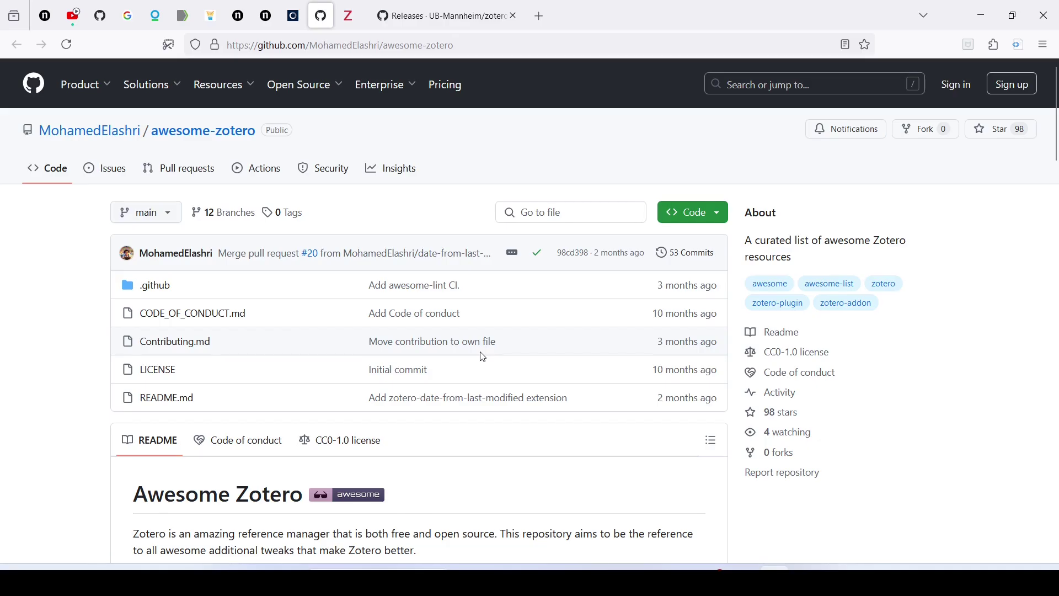
Step: Browse the awesome-zotero list on GitHub from its introduction through the extension categories to the Miscellaneous section
scroll(455, 284, down, 4)
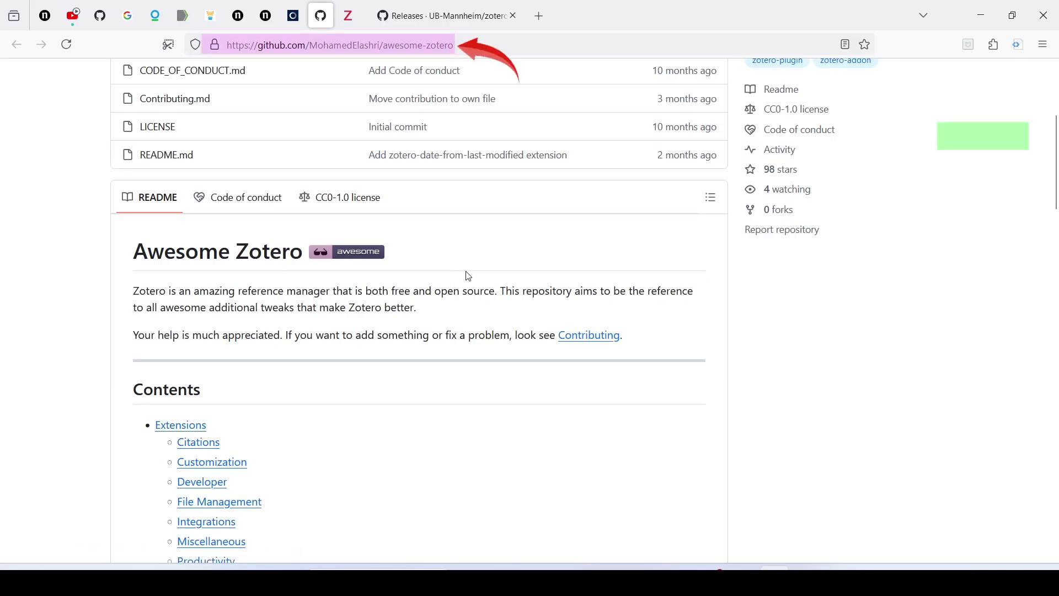
scroll(430, 275, up, 4)
scroll(393, 274, down, 8)
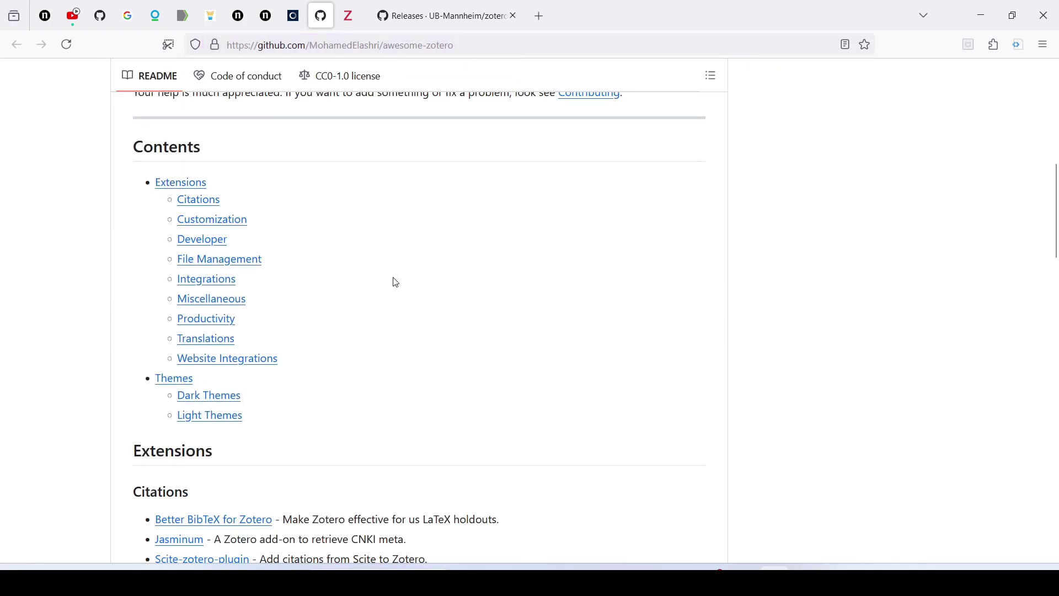
scroll(396, 283, down, 4)
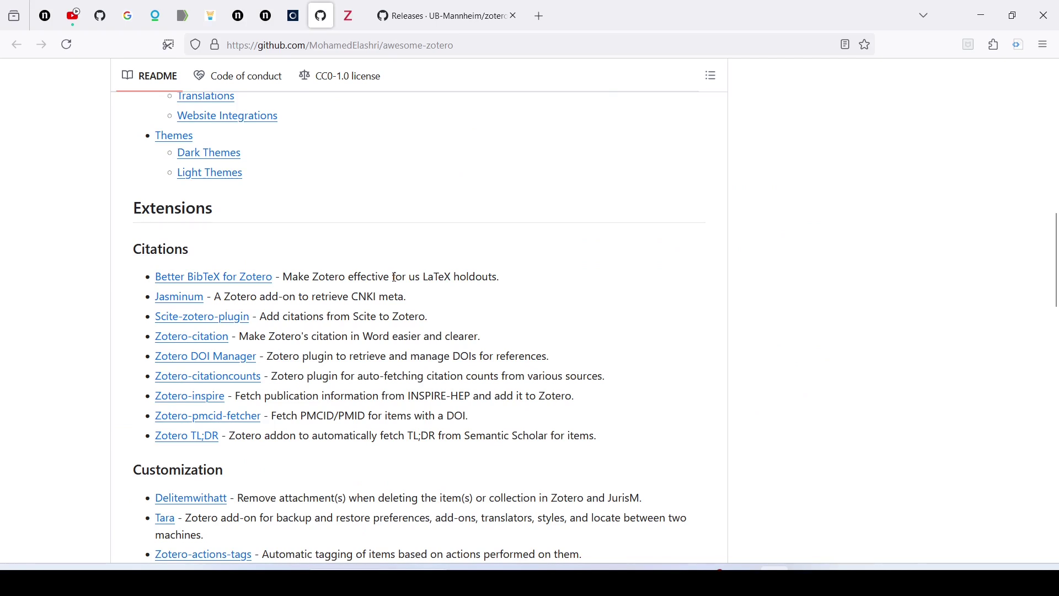
scroll(395, 277, down, 4)
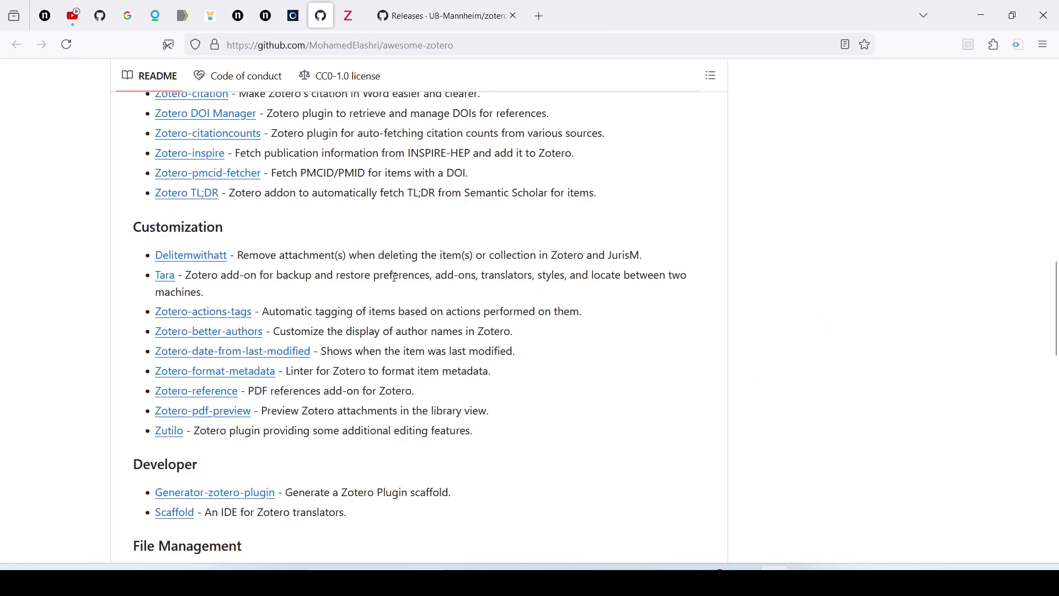
scroll(395, 277, down, 8)
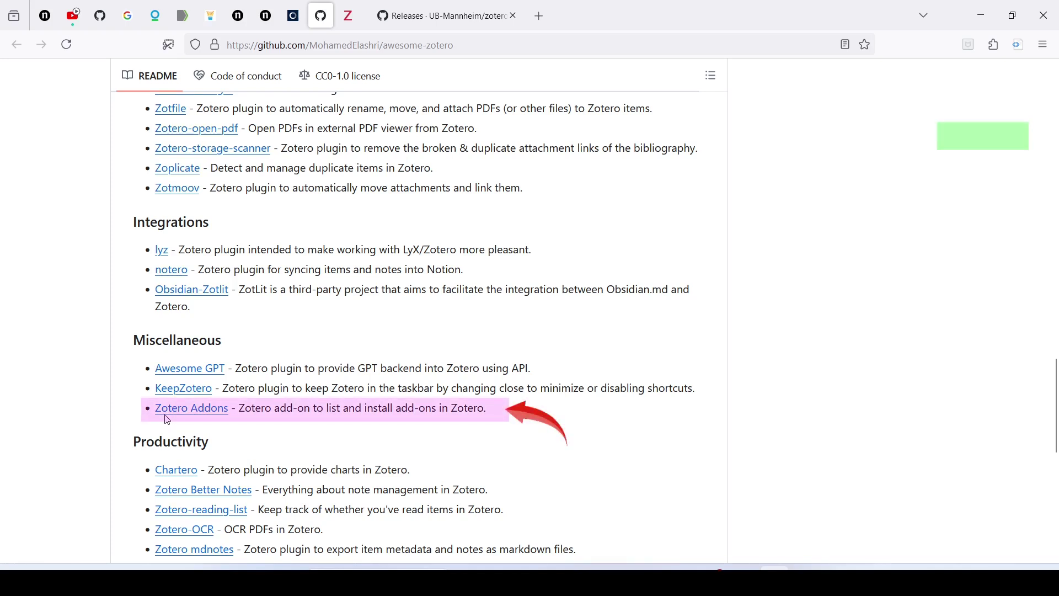
Step: Open the Zotero Addons entry, read the Add-on Market's introduction and install instructions, and return to the awesome-zotero list
click(210, 416)
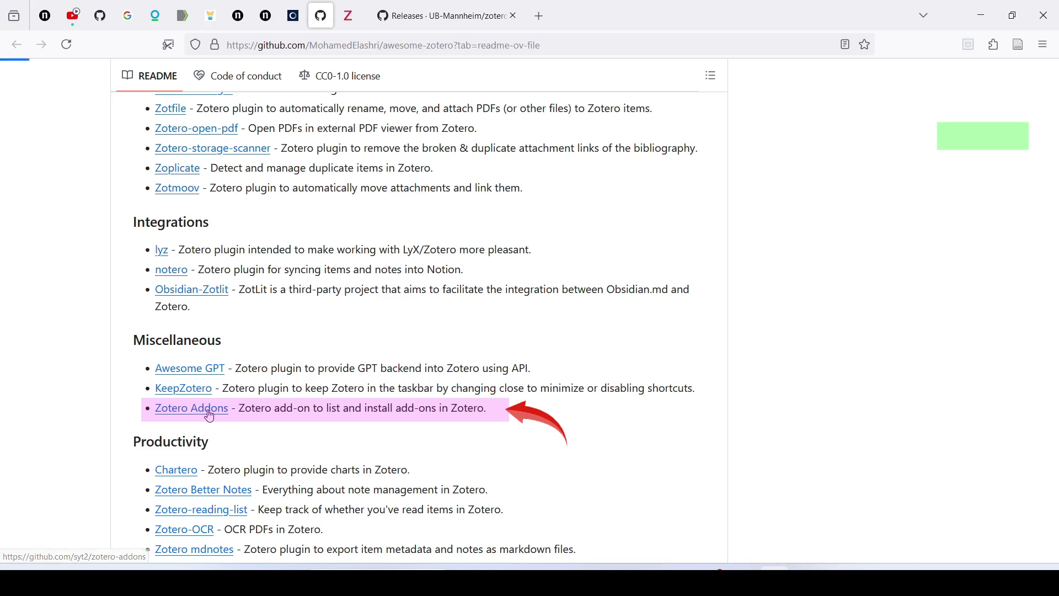
scroll(434, 313, down, 5)
scroll(434, 313, down, 7)
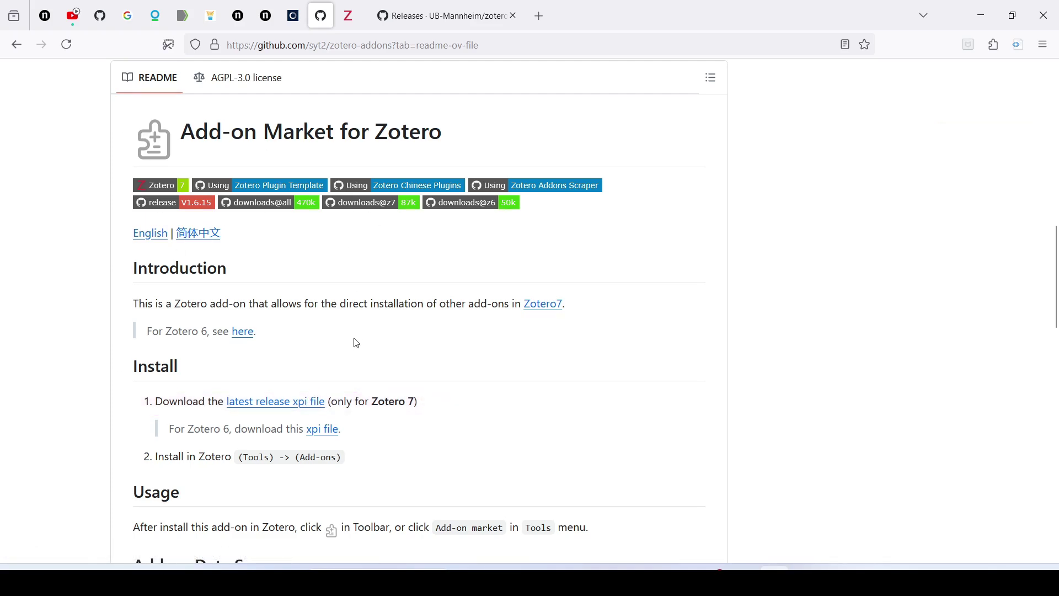
click(16, 44)
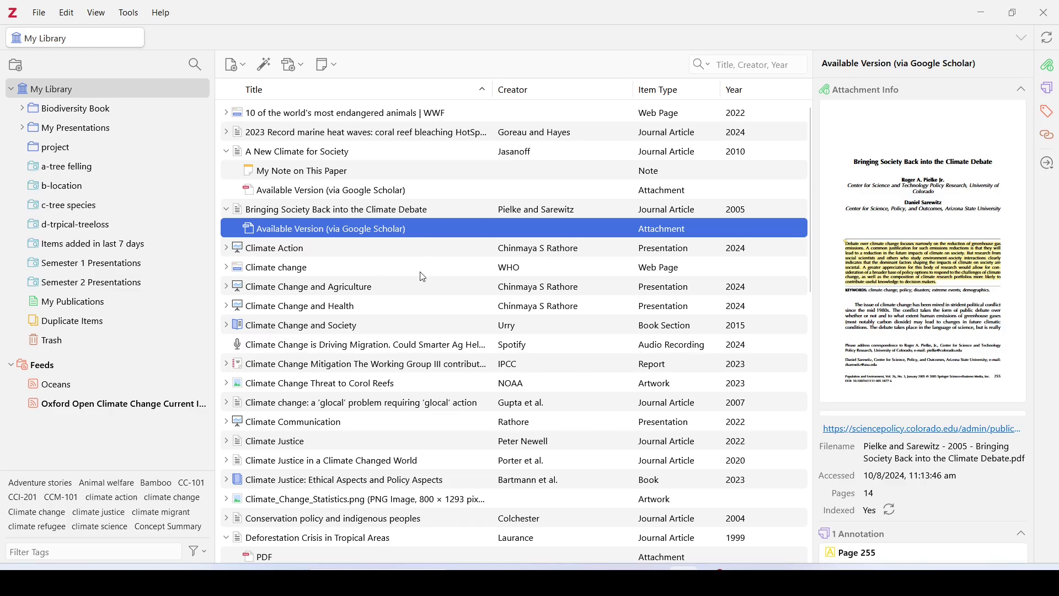